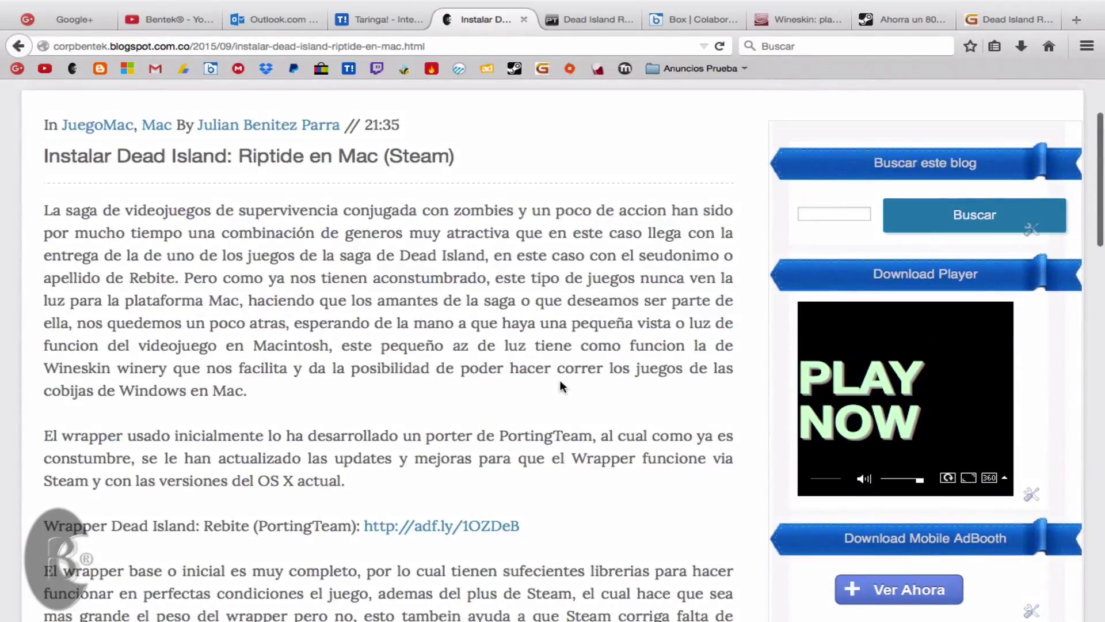
Review the Dead Island: Riptide blog post down to its download links, then view the Box folder with the wrapper archives.
scroll(521, 366, "down", 5)
scroll(528, 356, "up", 3)
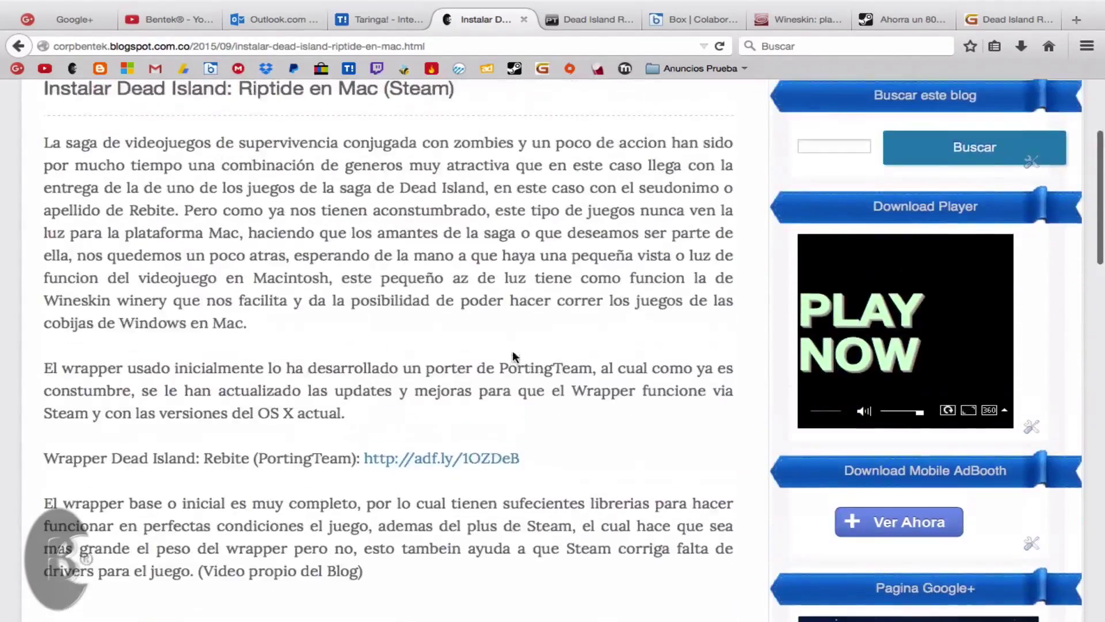
double_click(391, 94)
left_click(537, 326)
scroll(553, 345, "down", 5)
scroll(570, 362, "down", 4)
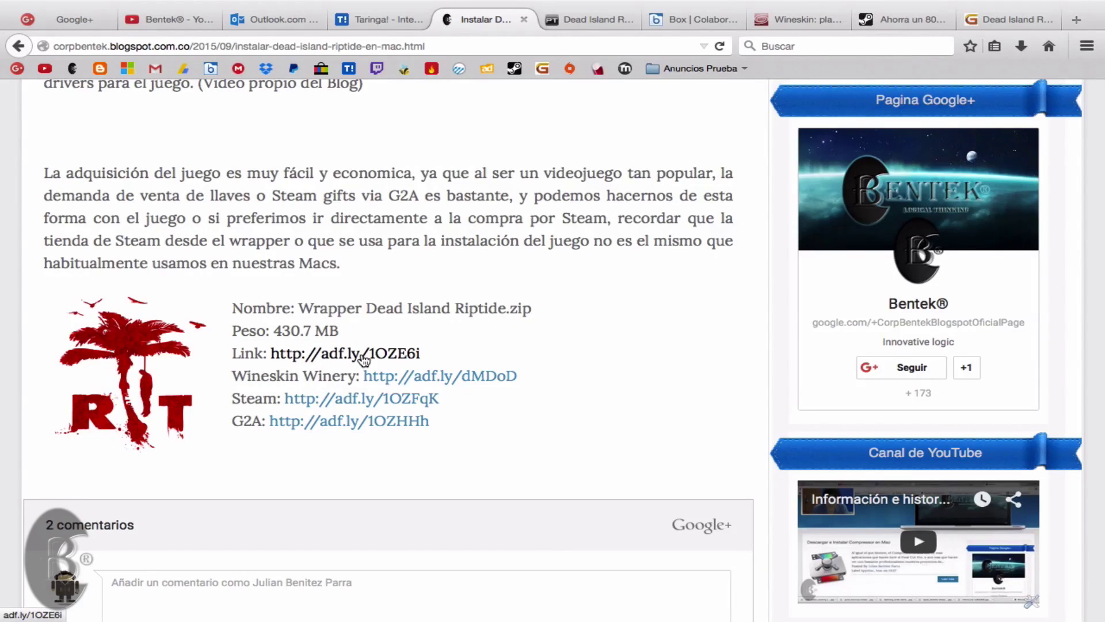
left_click(675, 19)
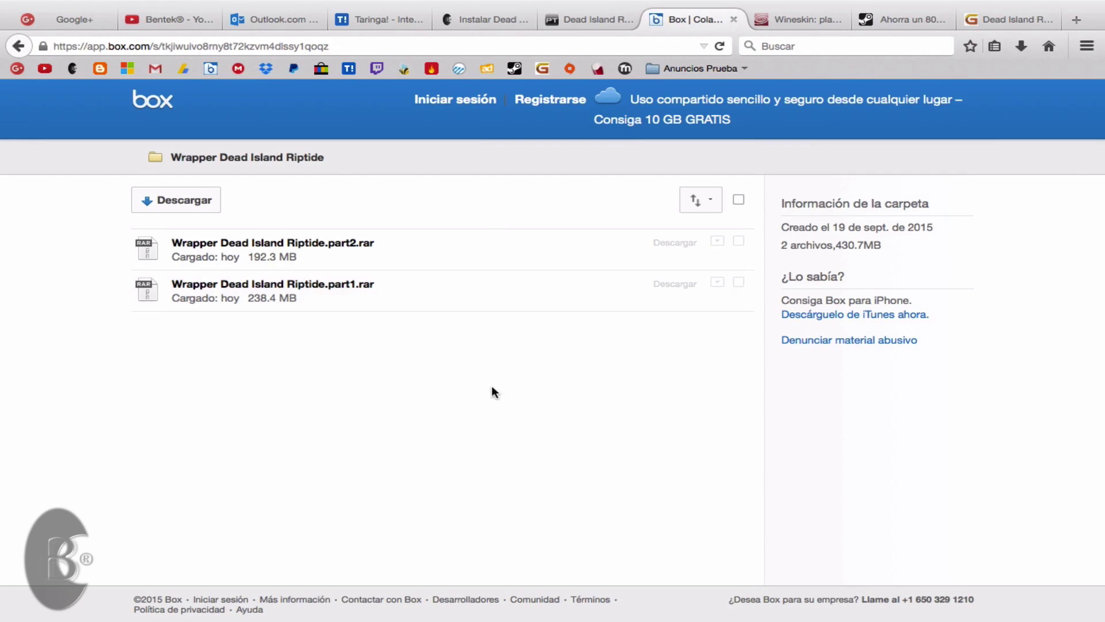
Extract Wrapper Dead Island Riptide.zip on the desktop.
key("ctrl+Left")
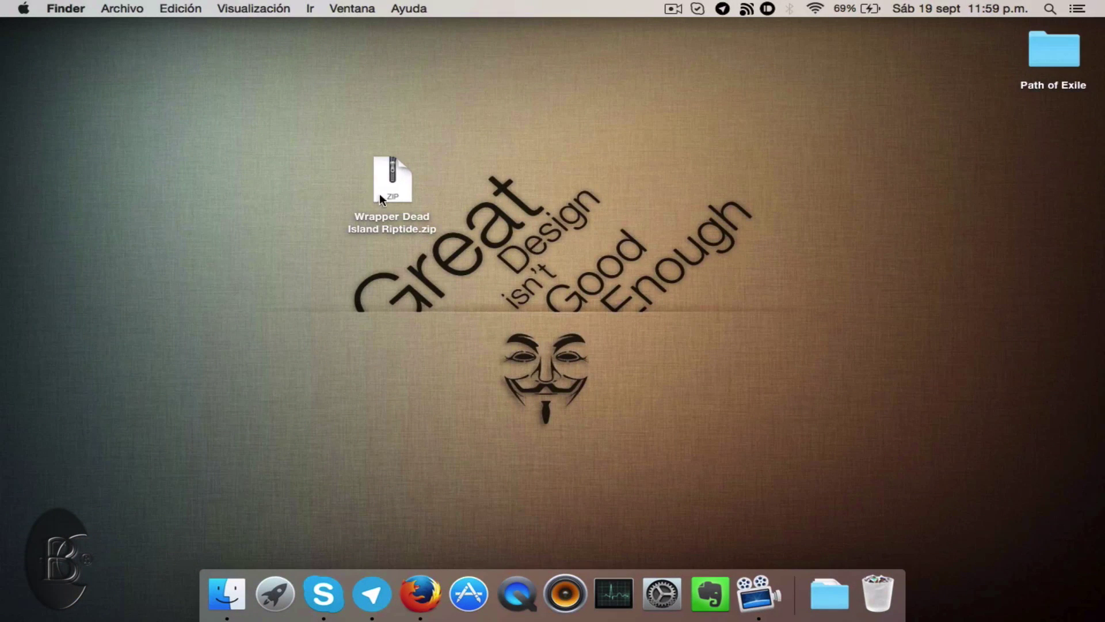
left_click(380, 197)
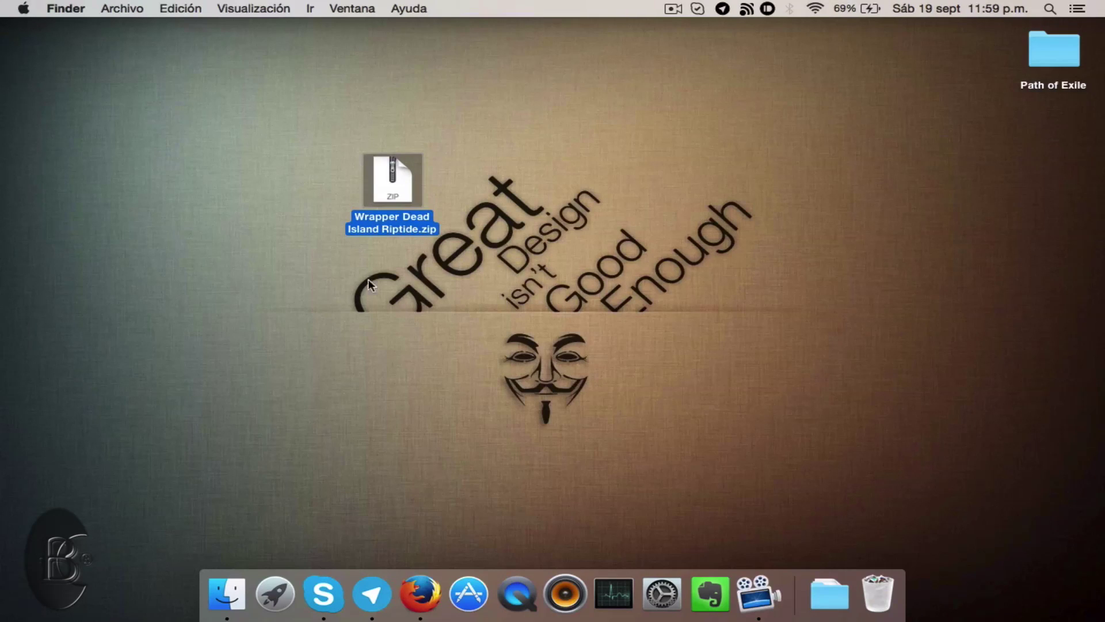
left_click_drag(401, 186, 382, 170)
left_click(428, 242)
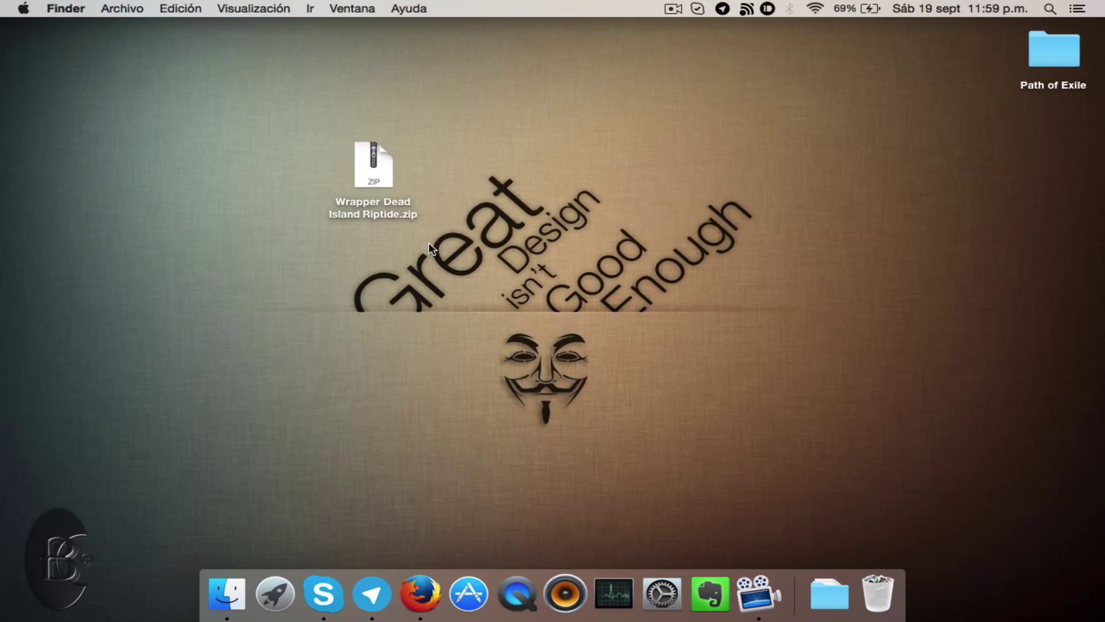
double_click(373, 171)
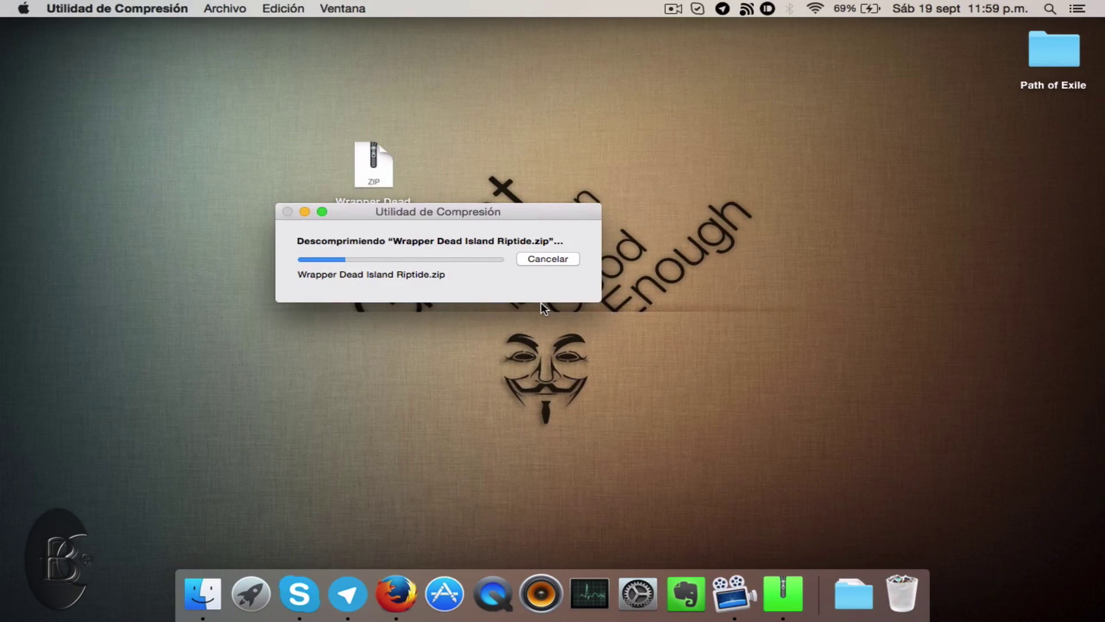
Return to the blog post's links and examine the supported OS X versions on the Wineskin downloads page.
key("ctrl+Right")
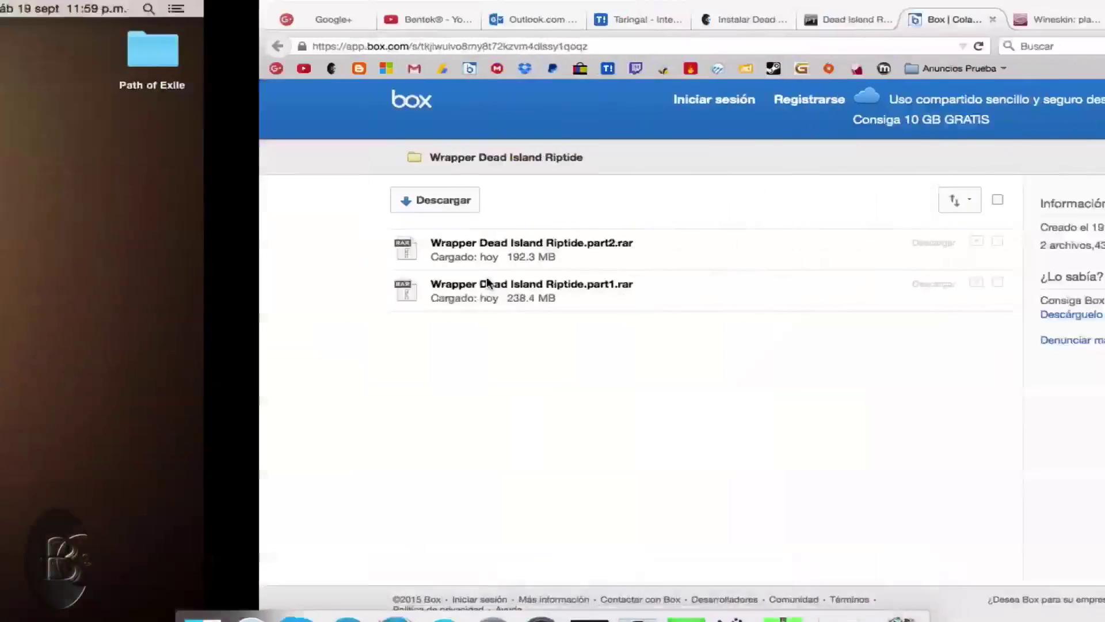
left_click(497, 20)
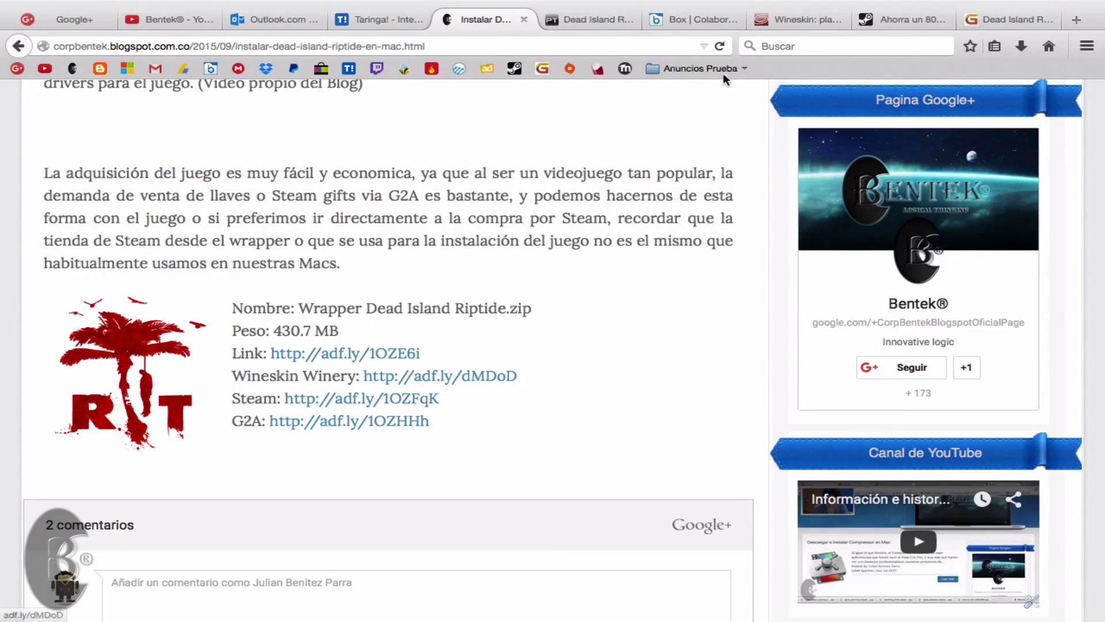
left_click(792, 23)
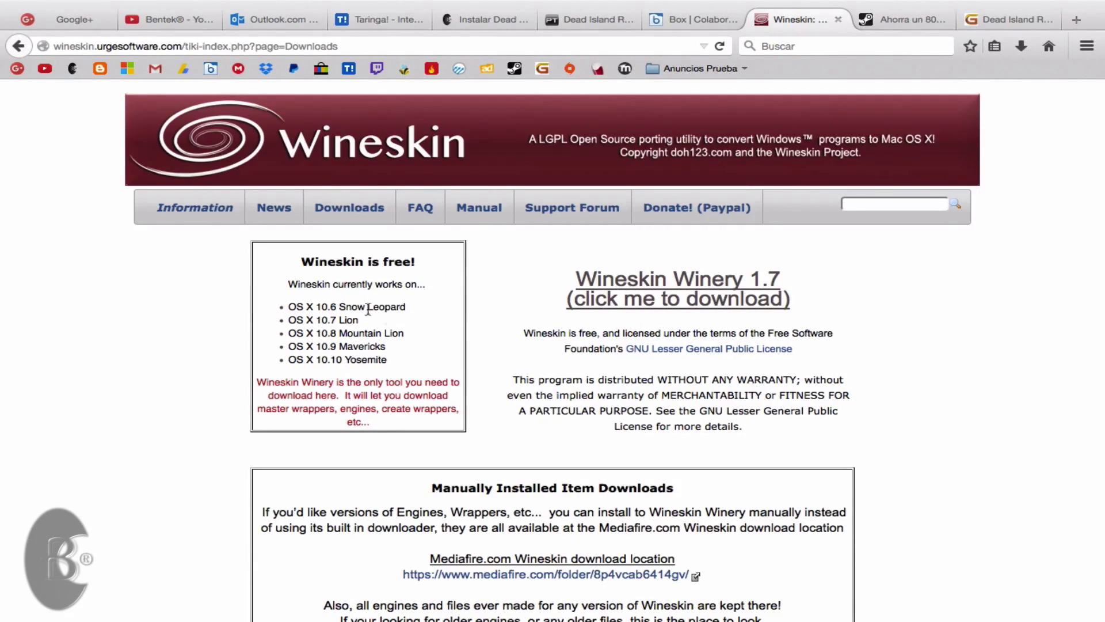
left_click_drag(321, 305, 385, 361)
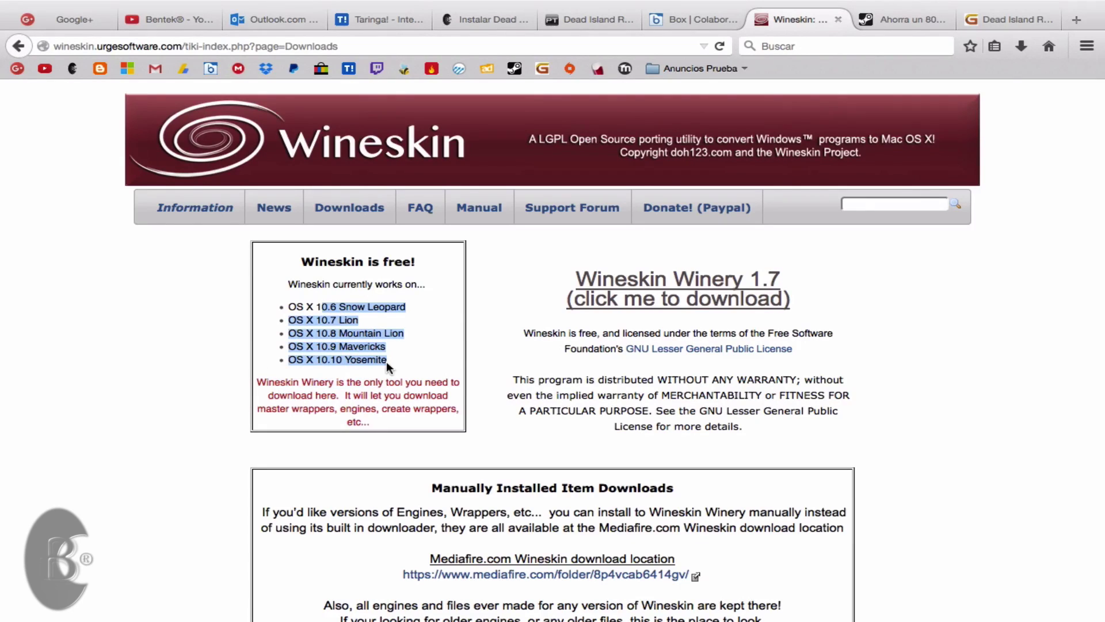
left_click(563, 361)
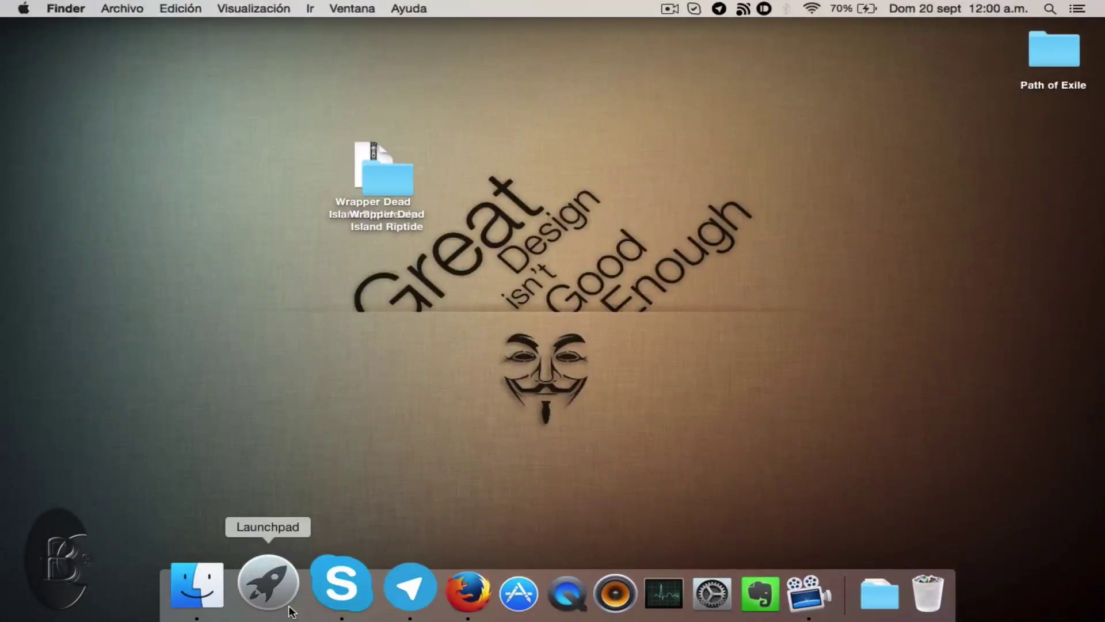
Launch Wineskin Winery from Launchpad to check its installed engines and wrapper version, and close it.
left_click(269, 588)
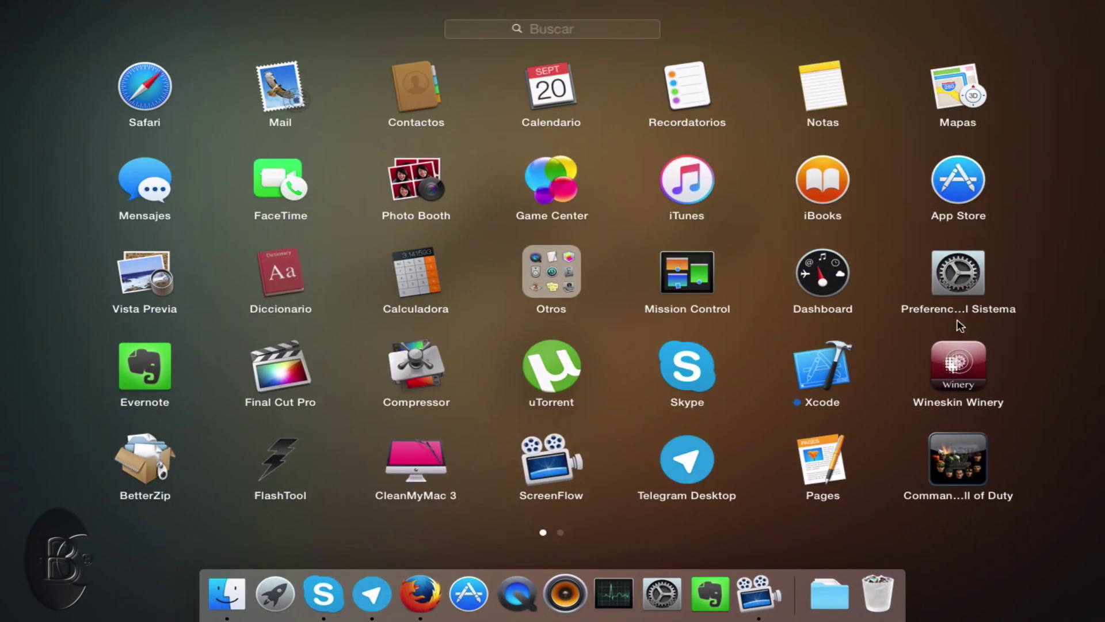
left_click(961, 353)
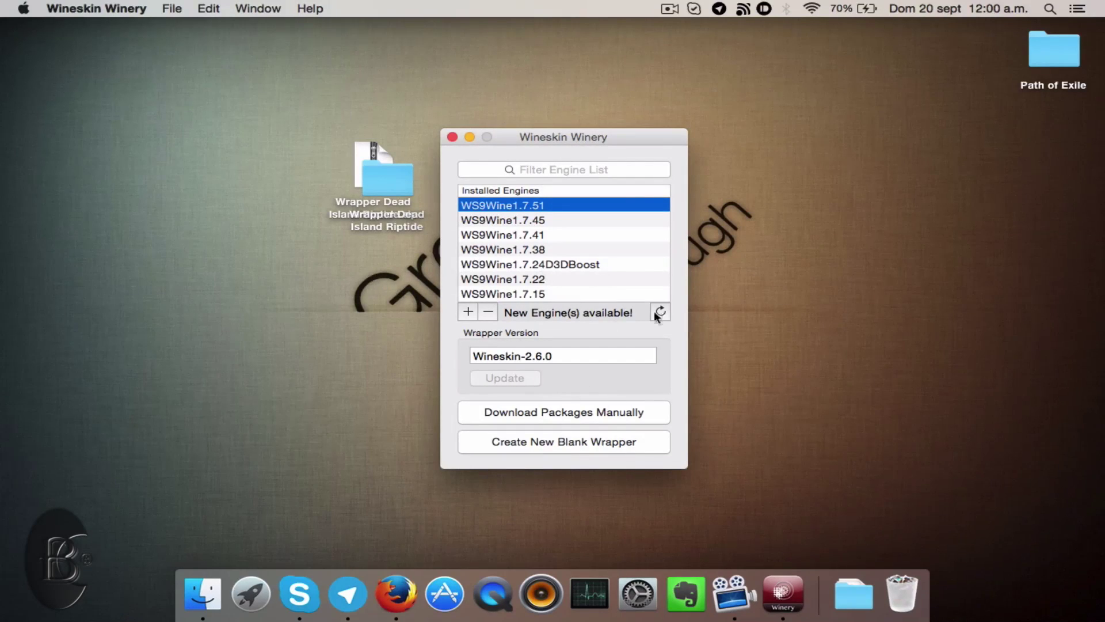
left_click(451, 138)
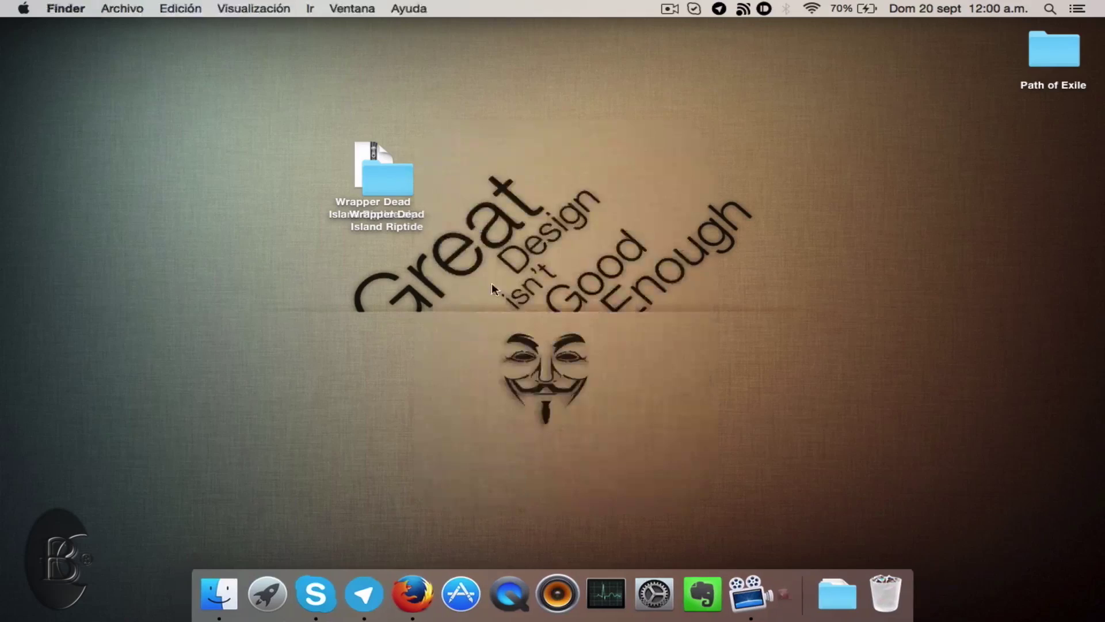
Place the extracted Wrapper Dead Island Riptide folder beside its zip on the desktop and return to the blog post in Firefox.
left_click_drag(382, 171, 469, 168)
key("ctrl+Right")
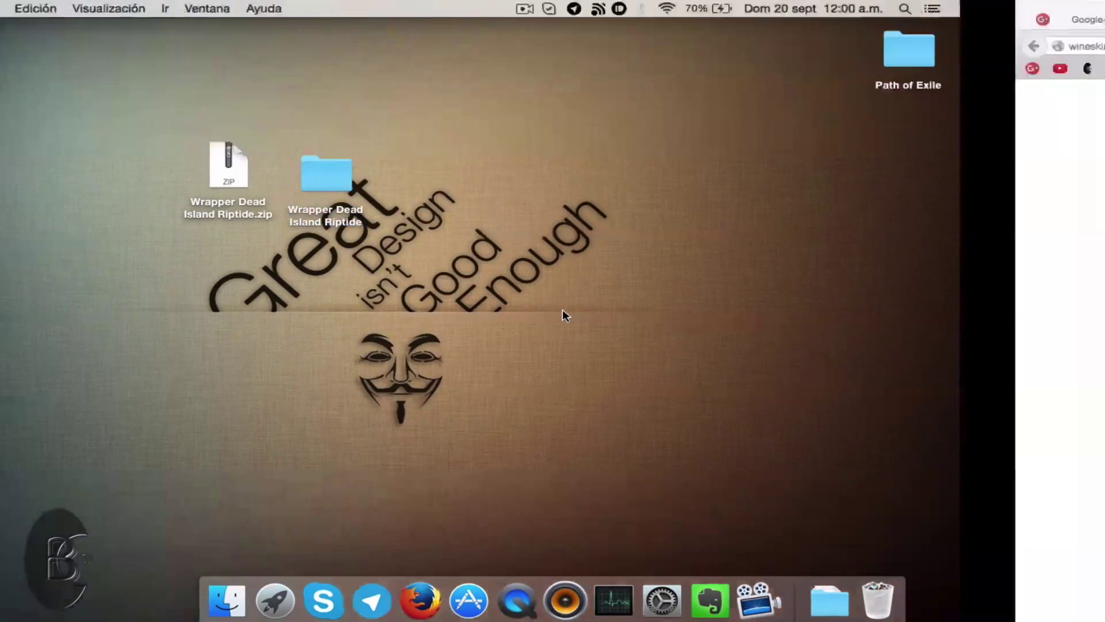
left_click(485, 26)
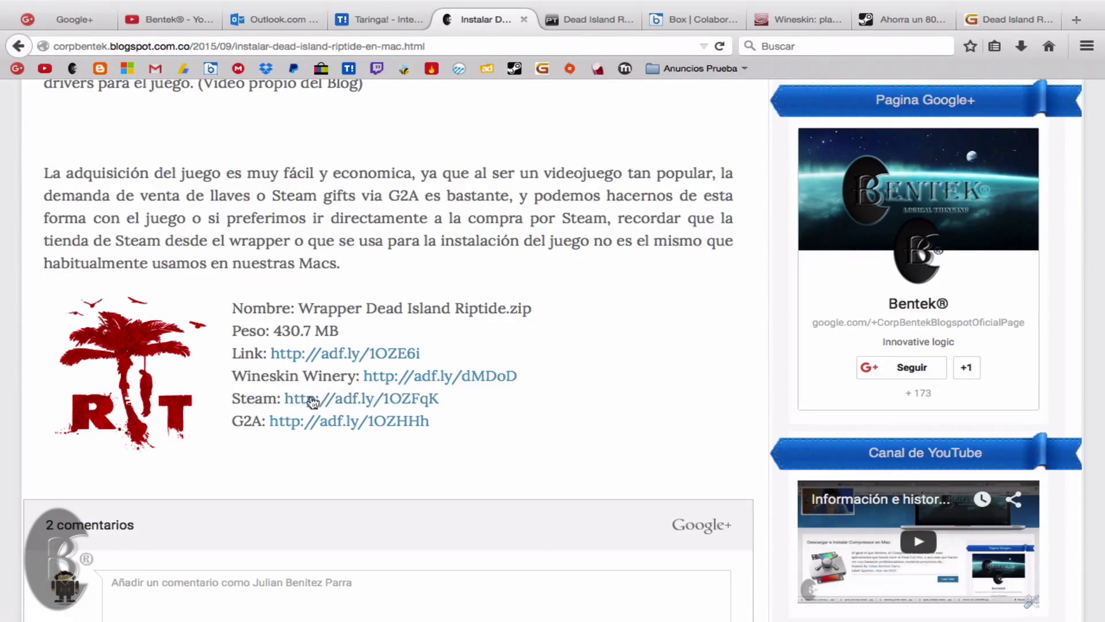
Examine the Dead Island Riptide page on the Steam store, including its purchase options, packs and downloadable content.
left_click(891, 20)
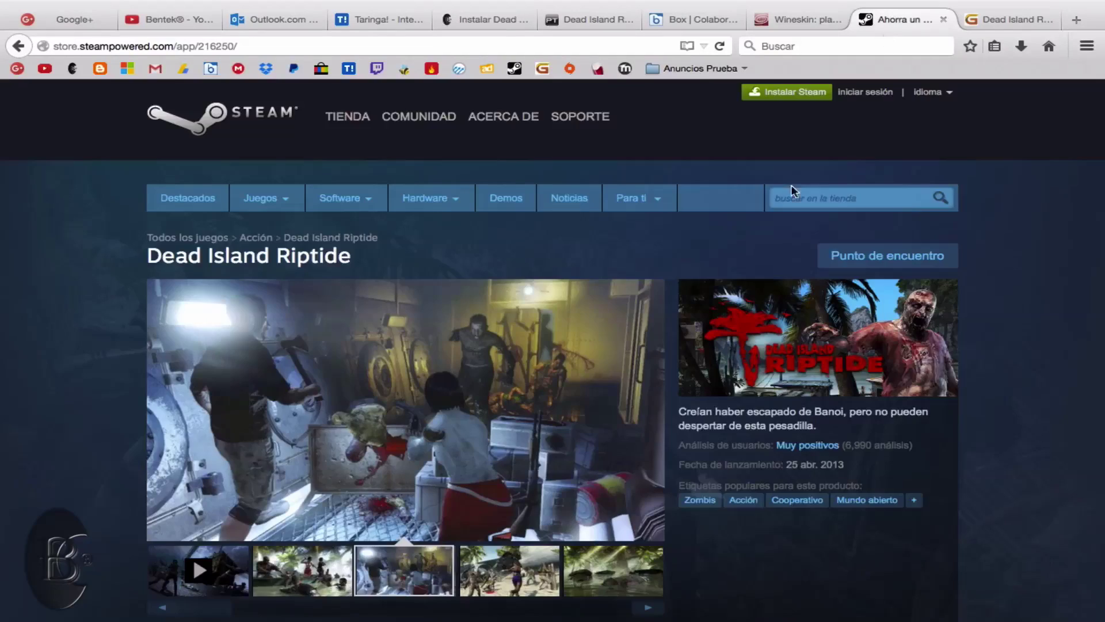
scroll(667, 384, "down", 5)
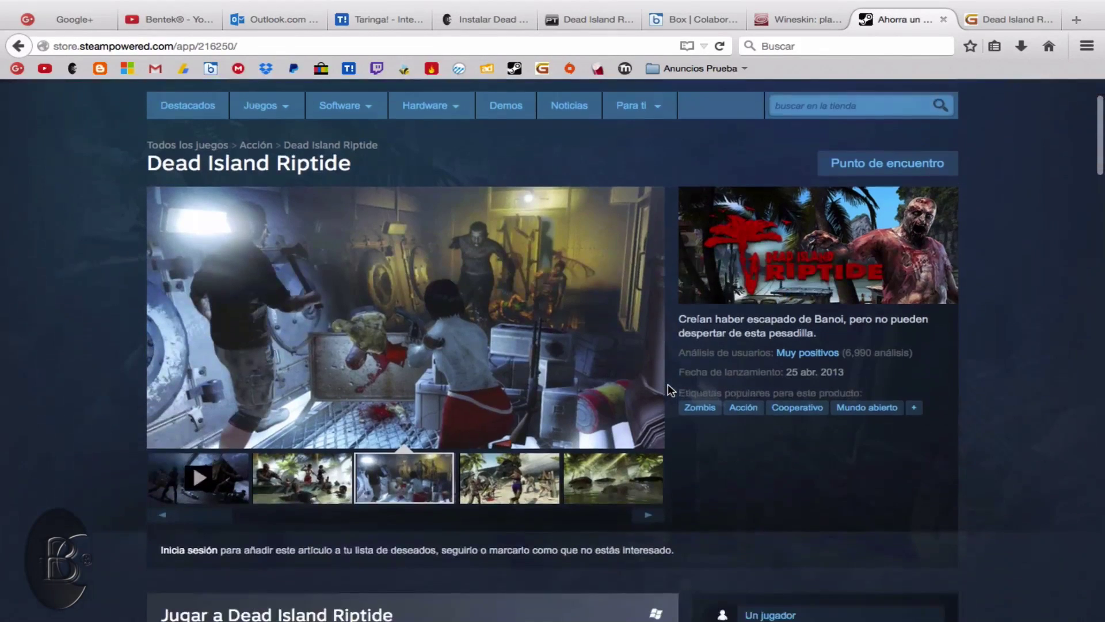
scroll(668, 386, "down", 2)
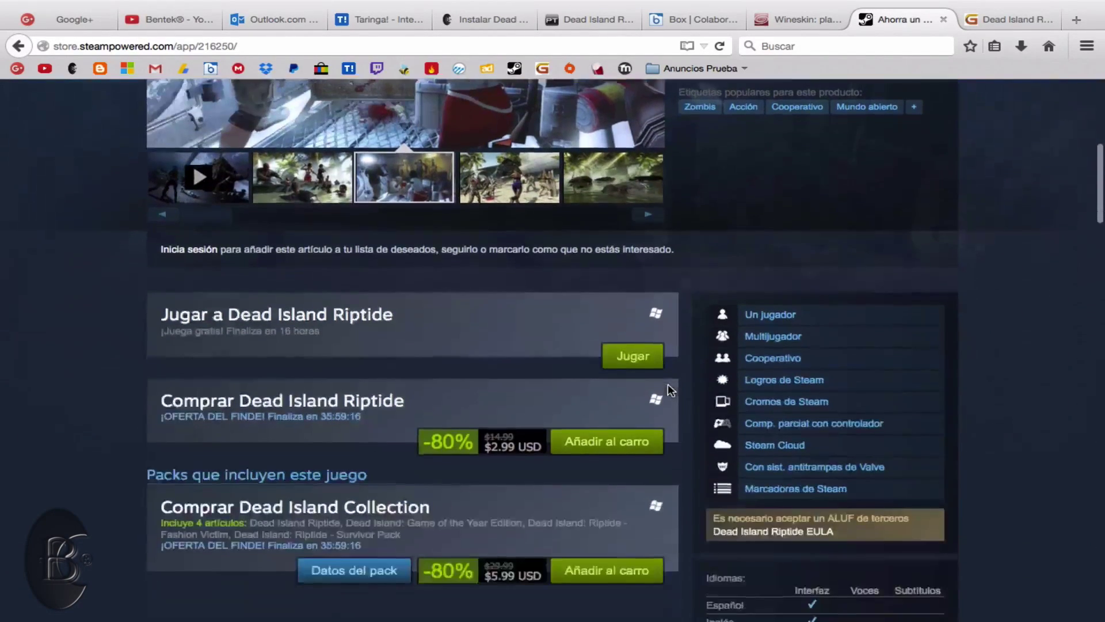
scroll(669, 385, "down", 3)
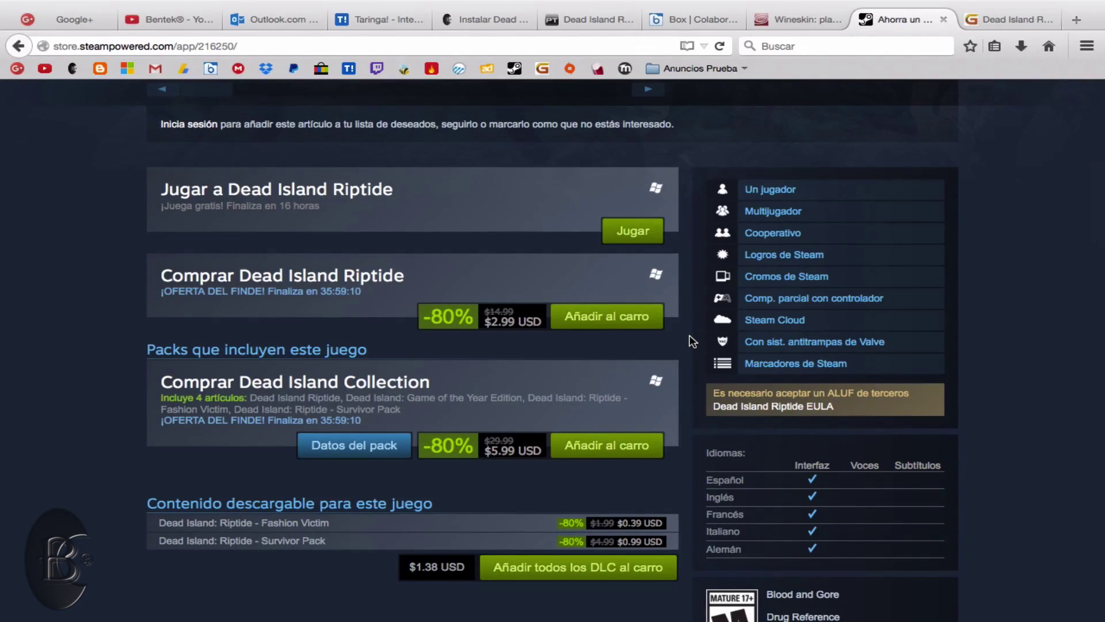
scroll(693, 341, "up", 1)
scroll(693, 341, "up", 4)
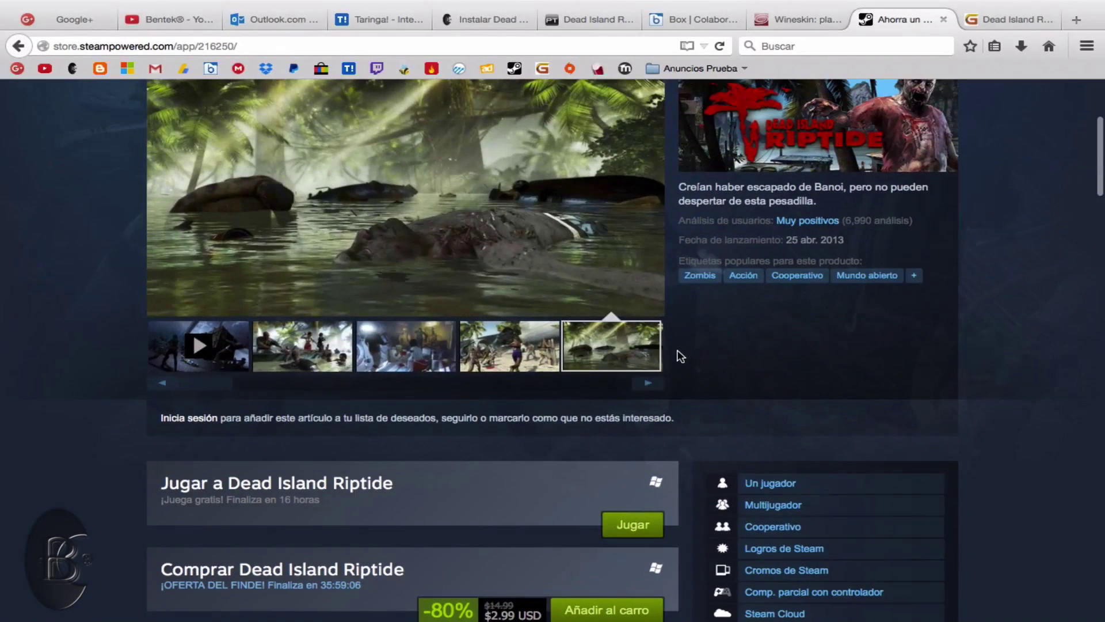
scroll(681, 357, "down", 4)
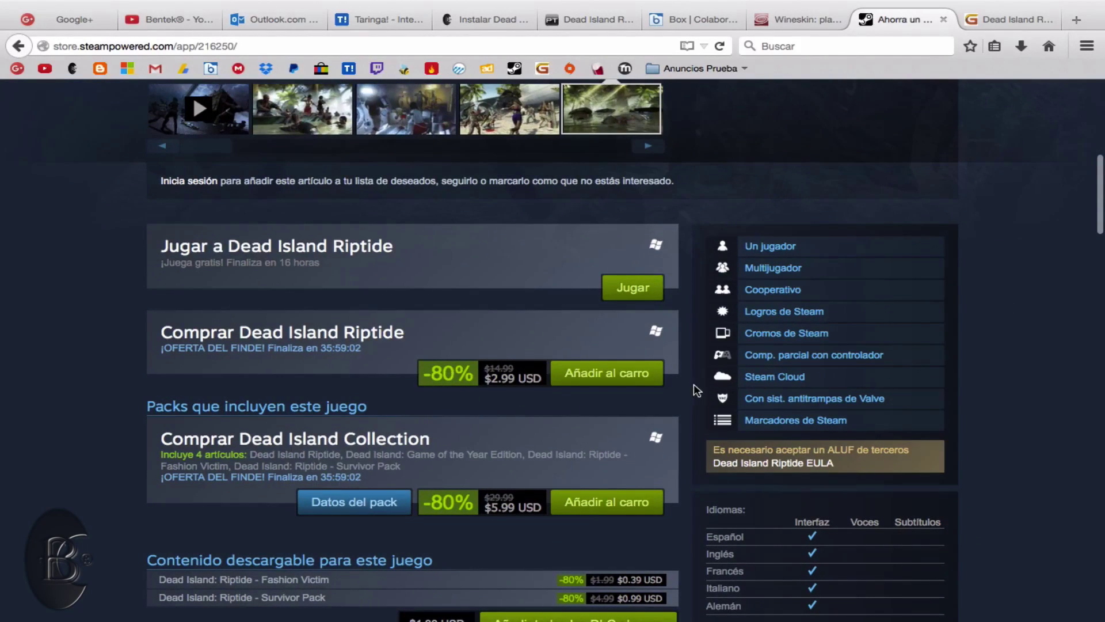
scroll(693, 386, "up", 5)
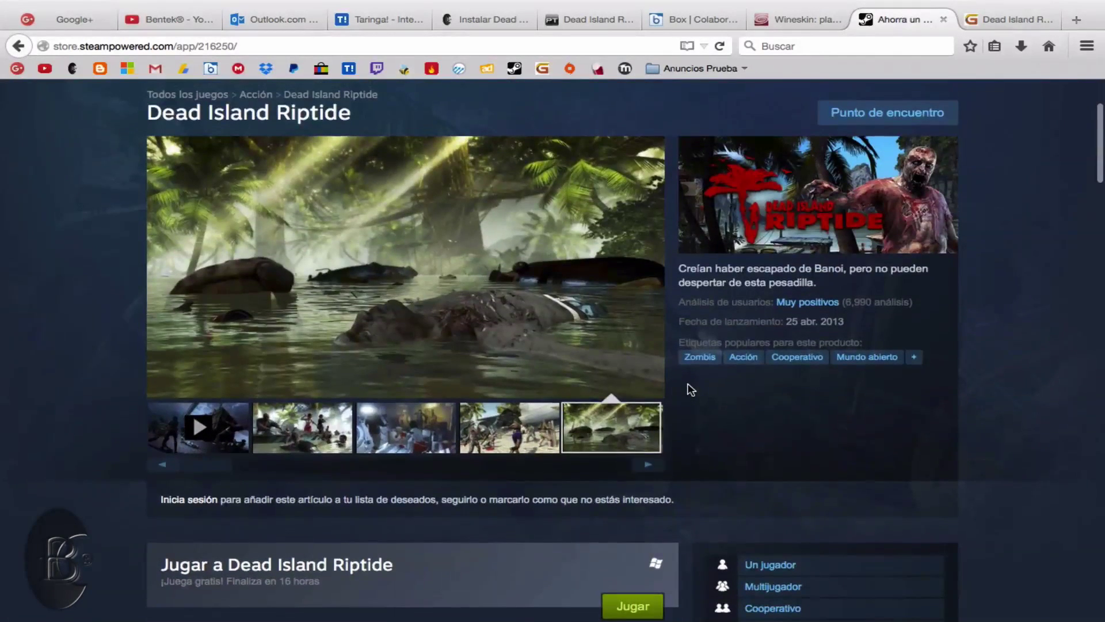
scroll(691, 390, "down", 7)
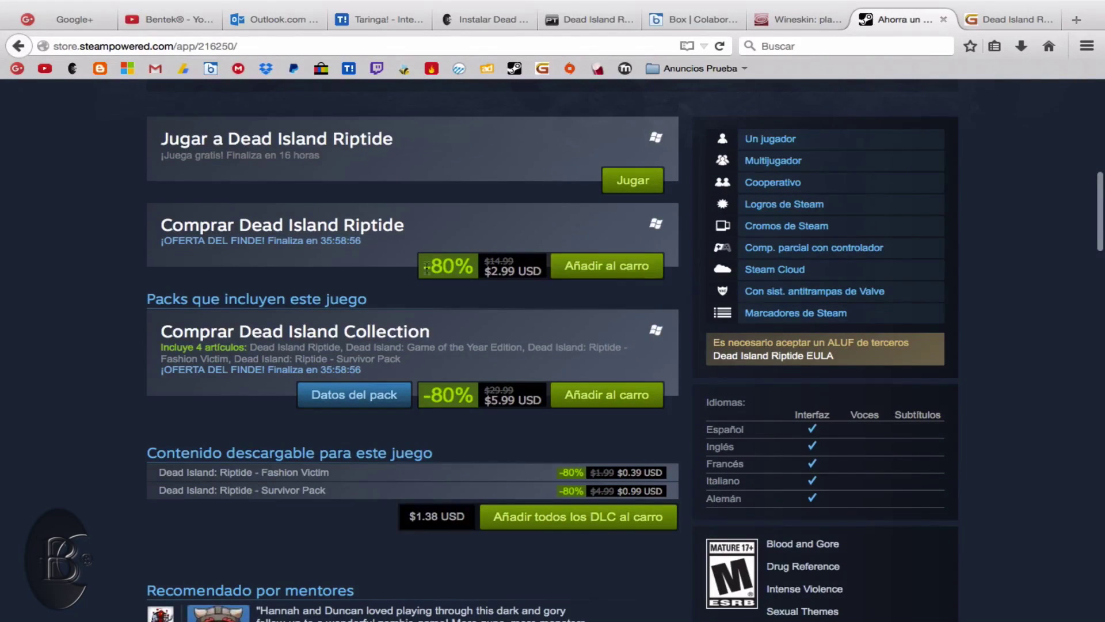
scroll(720, 242, "up", 1)
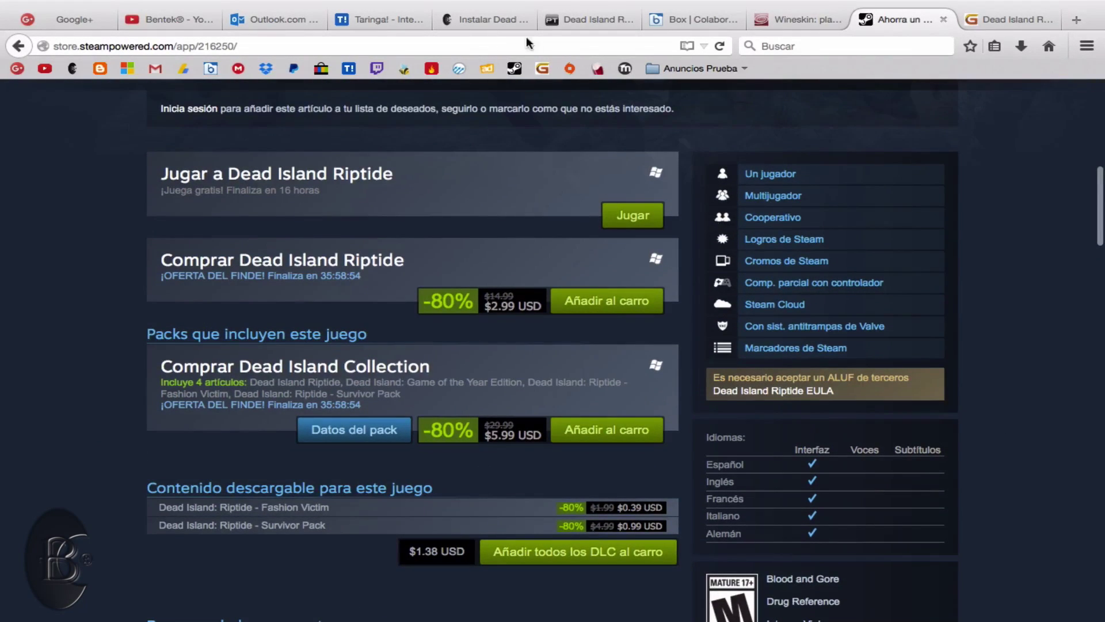
scroll(616, 380, "up", 4)
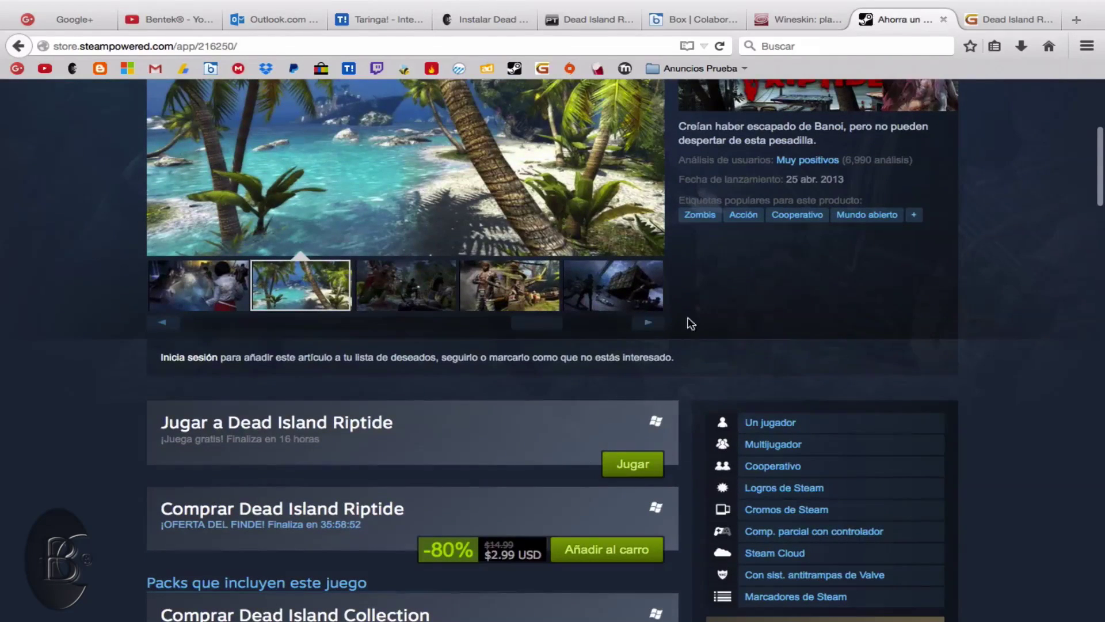
scroll(689, 335, "up", 3)
Check the G2A link in the blog post and examine the Dead Island Riptide Steam key offers on the G2A page.
left_click(487, 19)
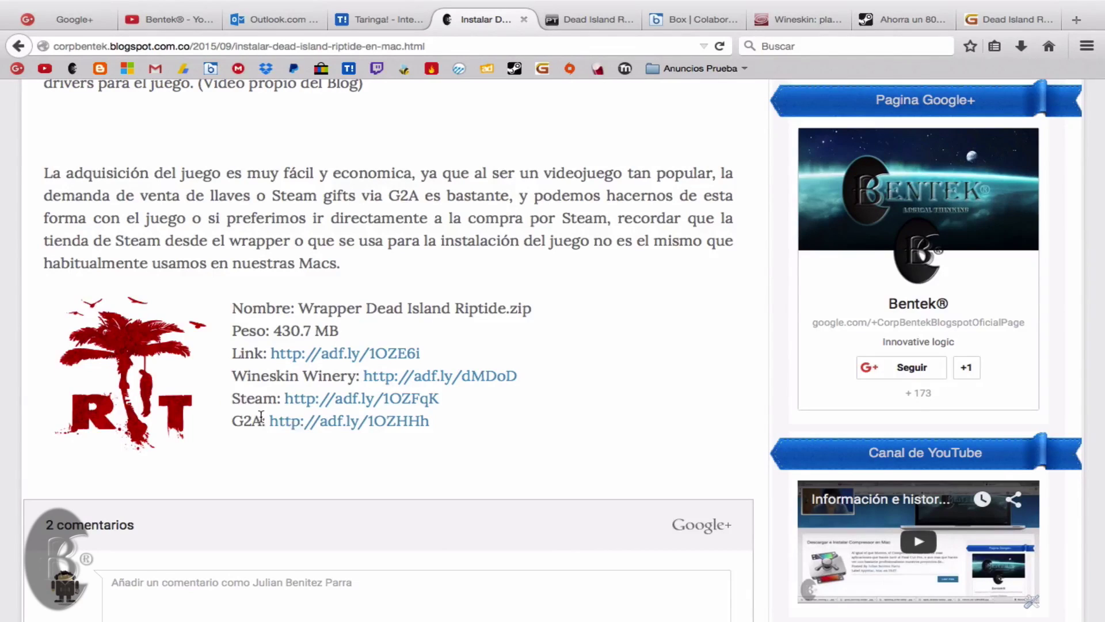
left_click_drag(265, 425, 451, 426)
left_click(441, 436)
left_click(993, 19)
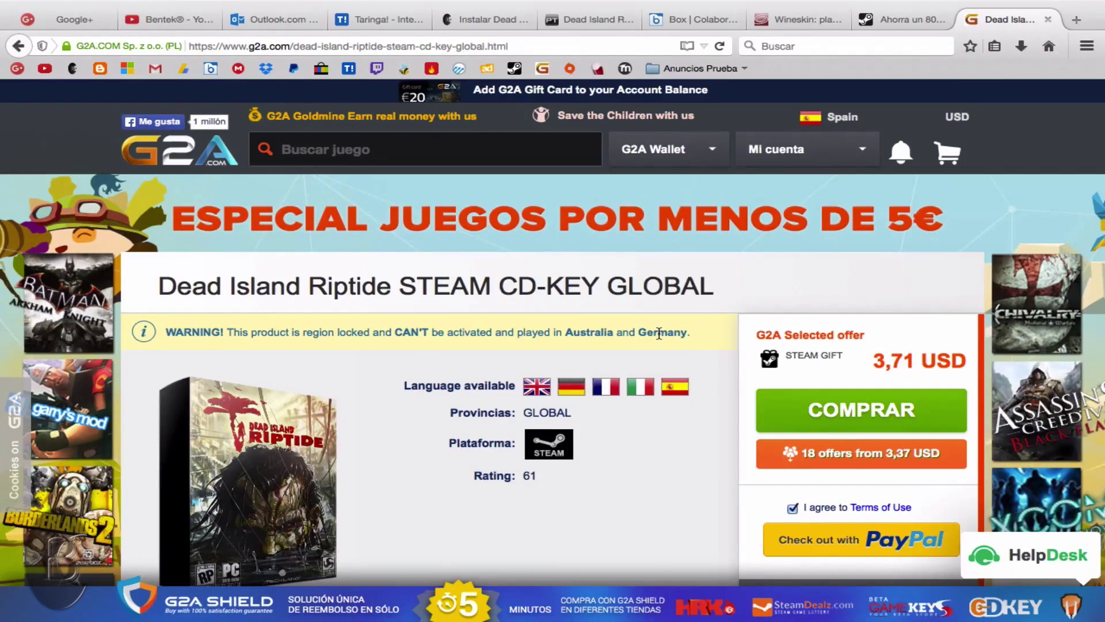
scroll(659, 333, "down", 8)
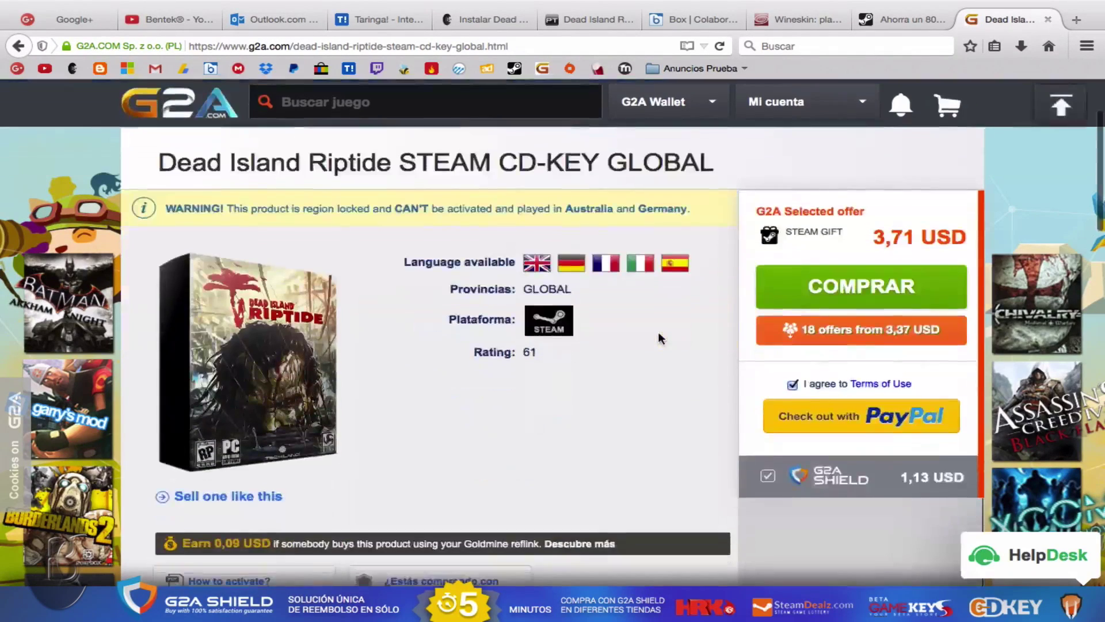
scroll(658, 332, "down", 3)
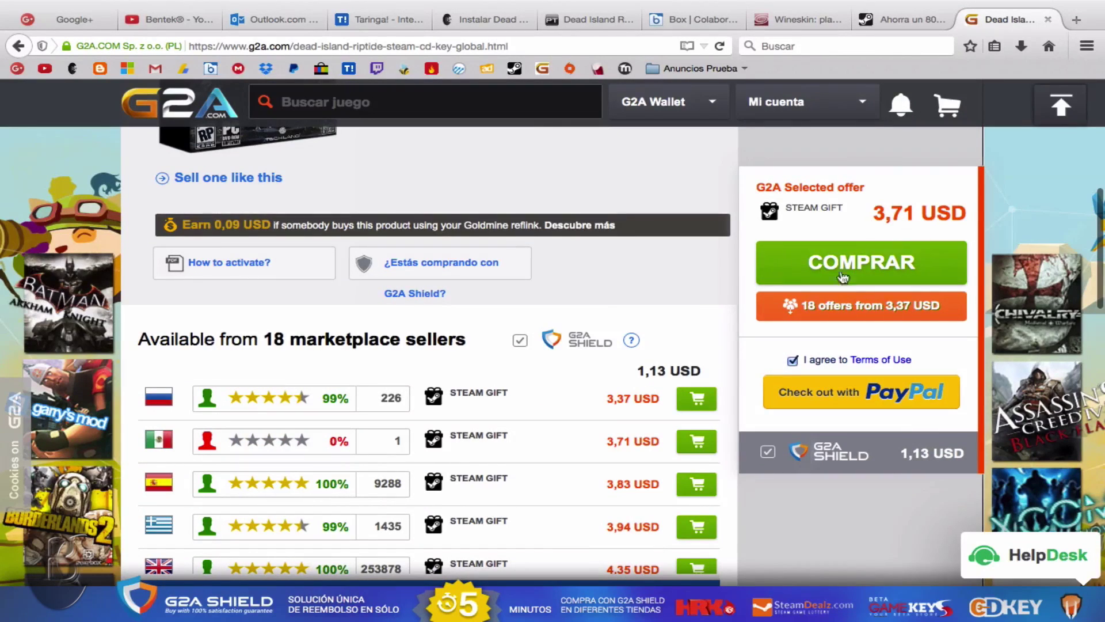
scroll(366, 375, "down", 4)
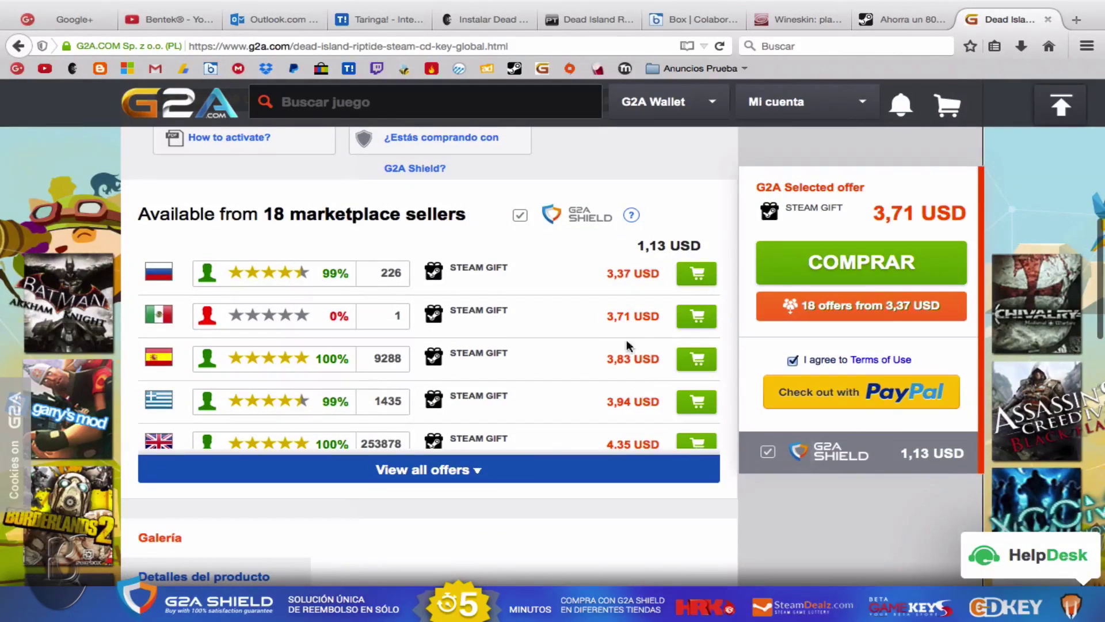
scroll(782, 284, "up", 10)
scroll(828, 364, "down", 4)
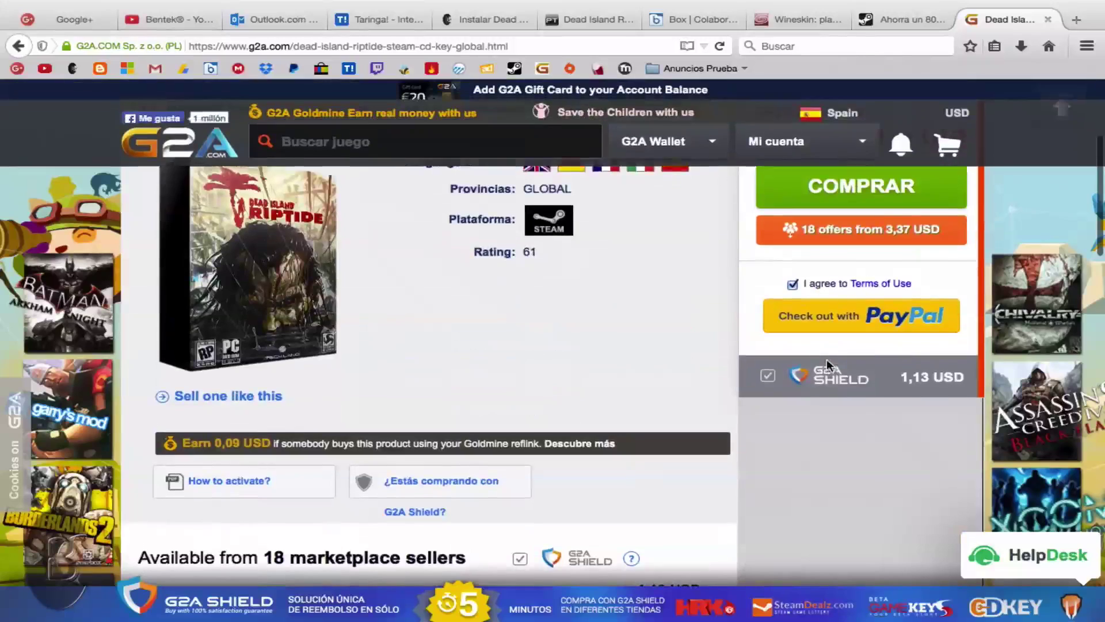
Go back to the Steam store page and compare the purchase price of Dead Island Riptide.
left_click(895, 23)
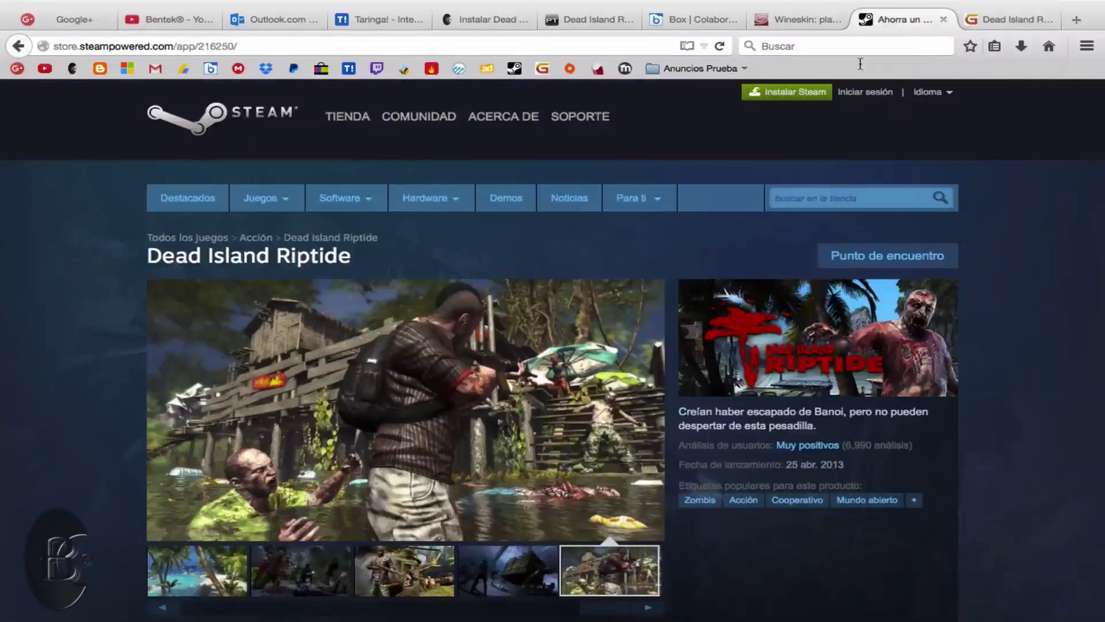
scroll(638, 322, "down", 8)
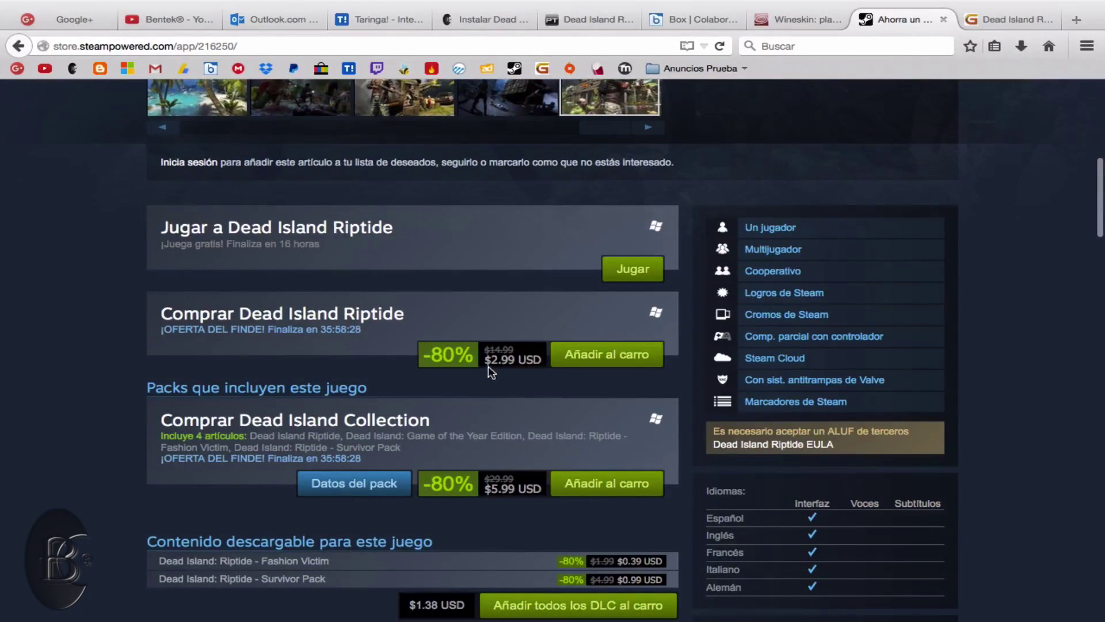
Compare the Dead Island Riptide offers on the Steam and G2A pages and return to the blog post.
scroll(905, 107, "up", 7)
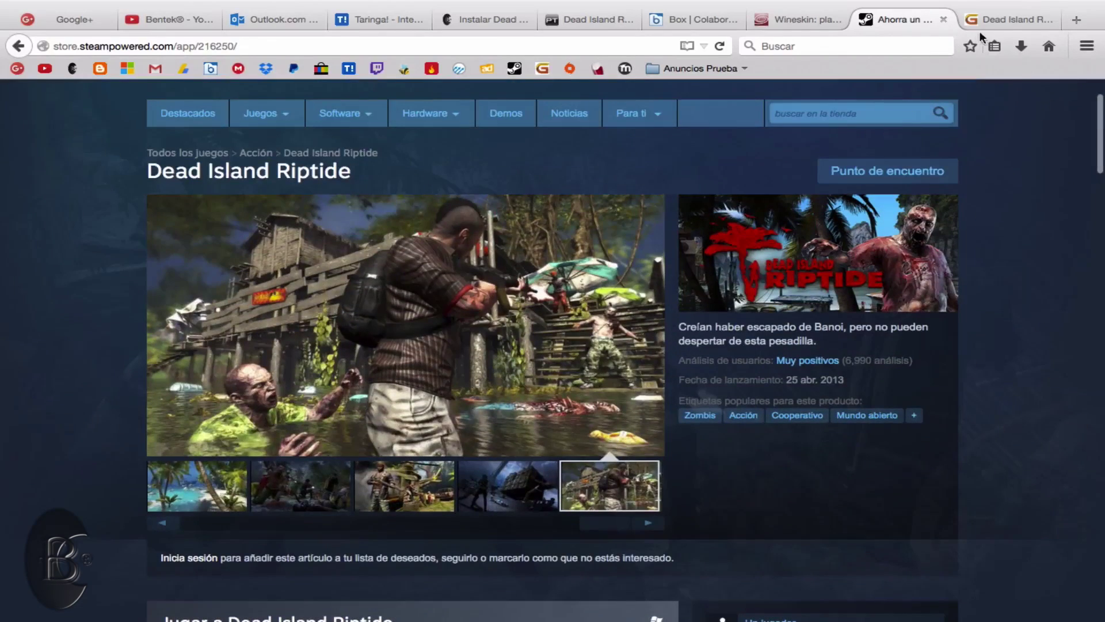
left_click(1005, 17)
scroll(637, 323, "up", 3)
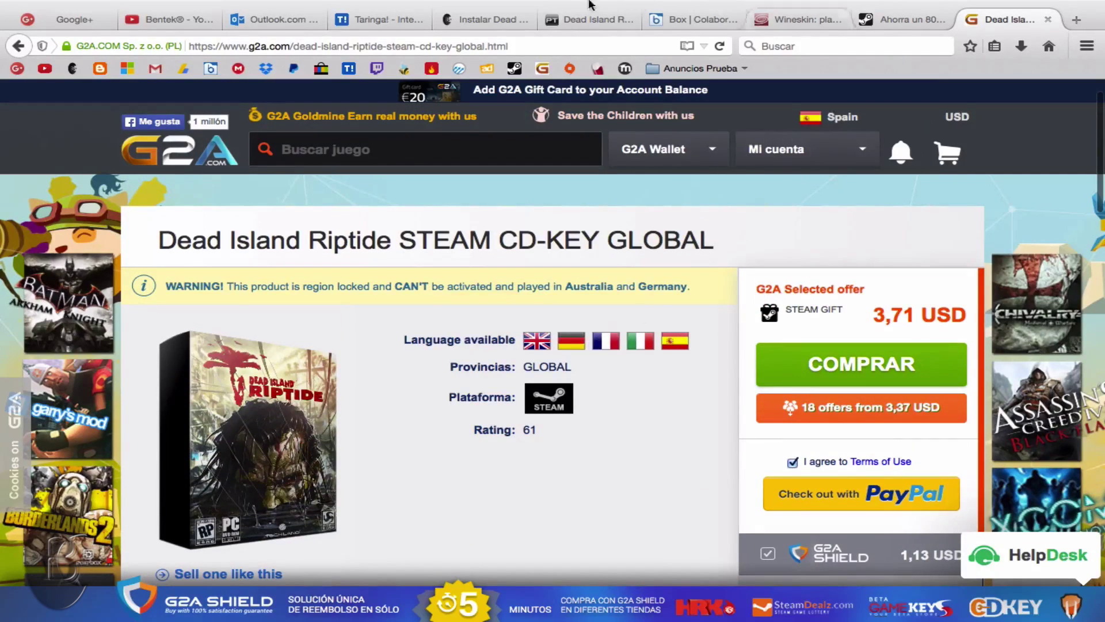
left_click(491, 21)
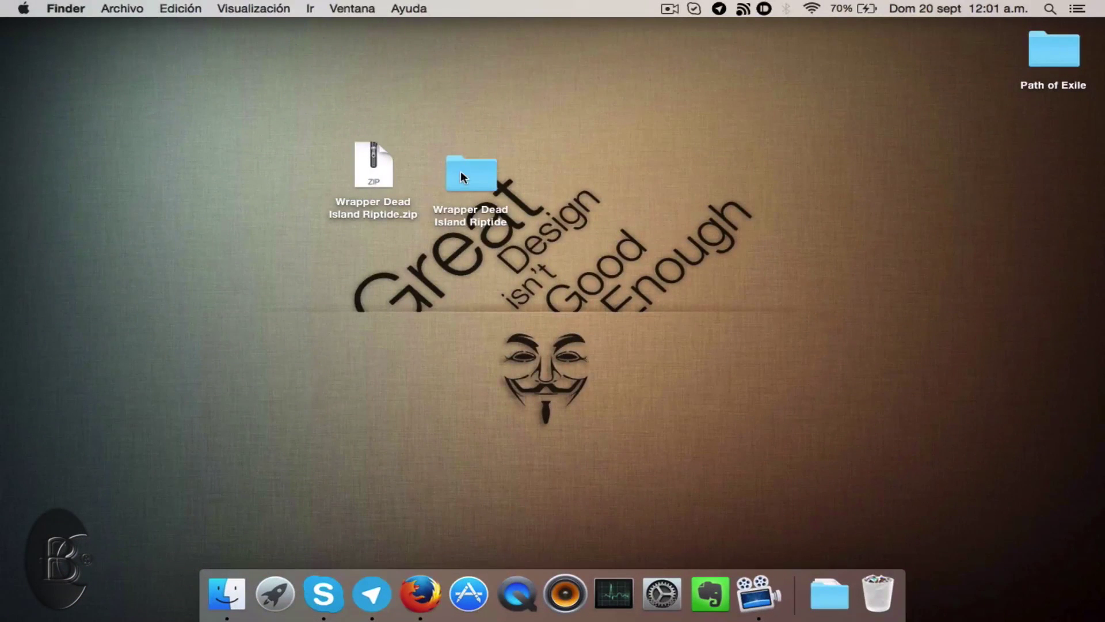
Reposition the Wrapper Dead Island Riptide zip and extracted folder side by side on the desktop.
left_click_drag(461, 171, 463, 162)
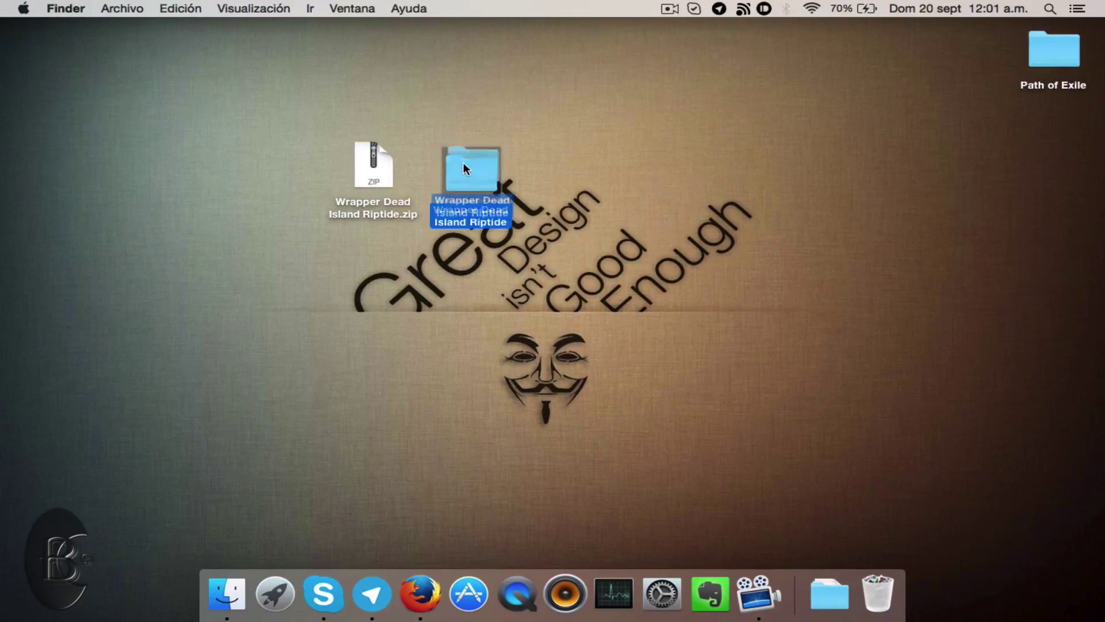
left_click_drag(386, 171, 304, 160)
left_click_drag(488, 171, 409, 166)
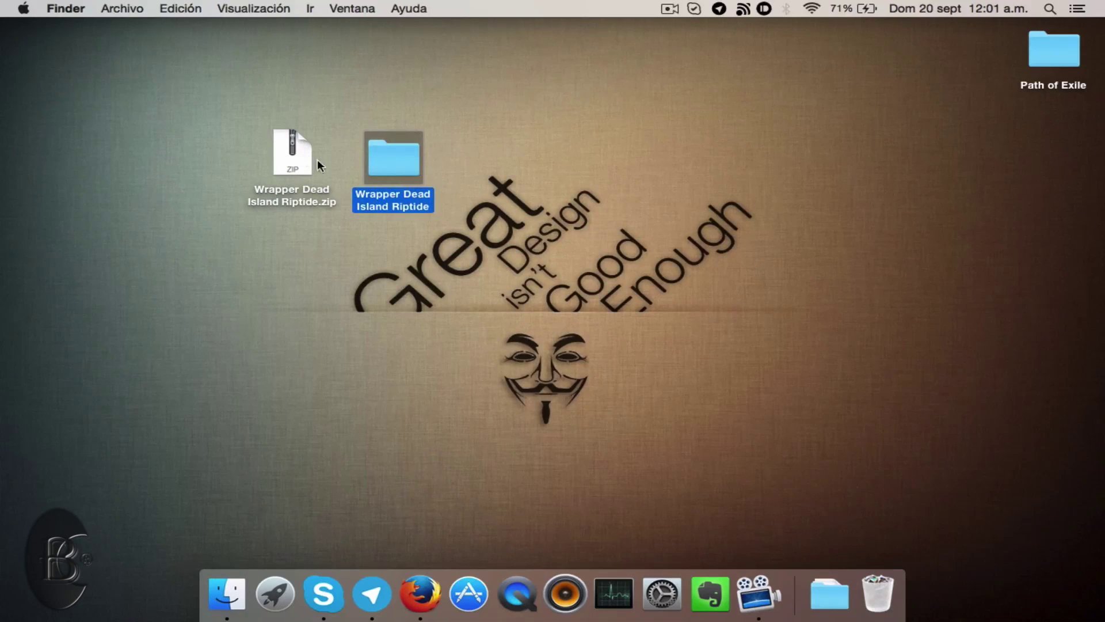
Open the Wrapper Dead Island Riptide folder and compare its two selected RAR parts with the files on the Box download page.
double_click(385, 150)
left_click_drag(597, 203, 416, 119)
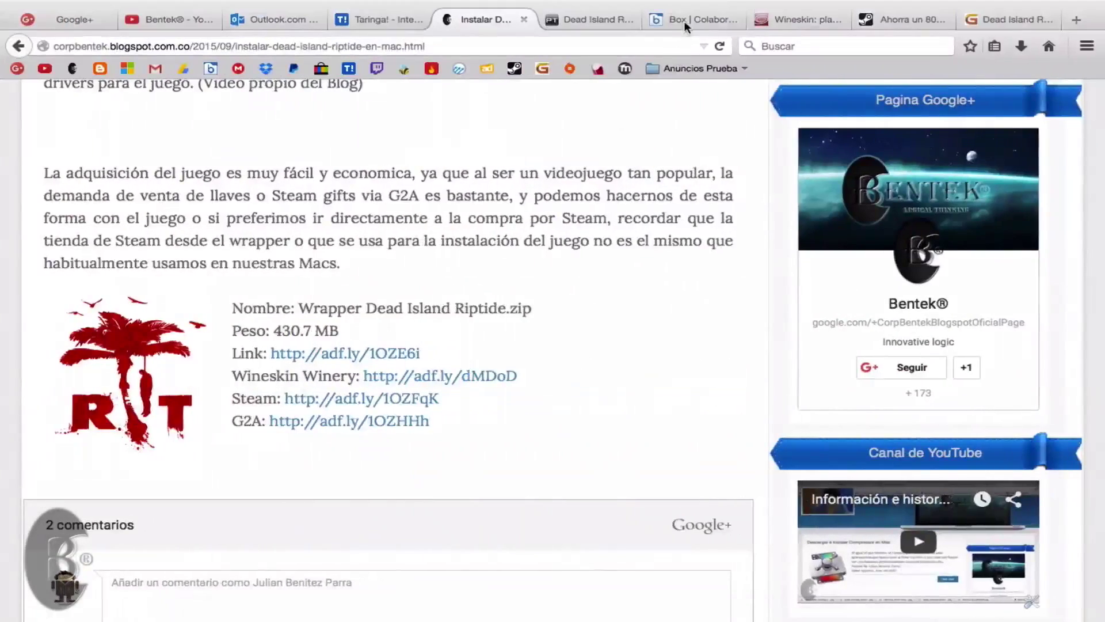
left_click(685, 20)
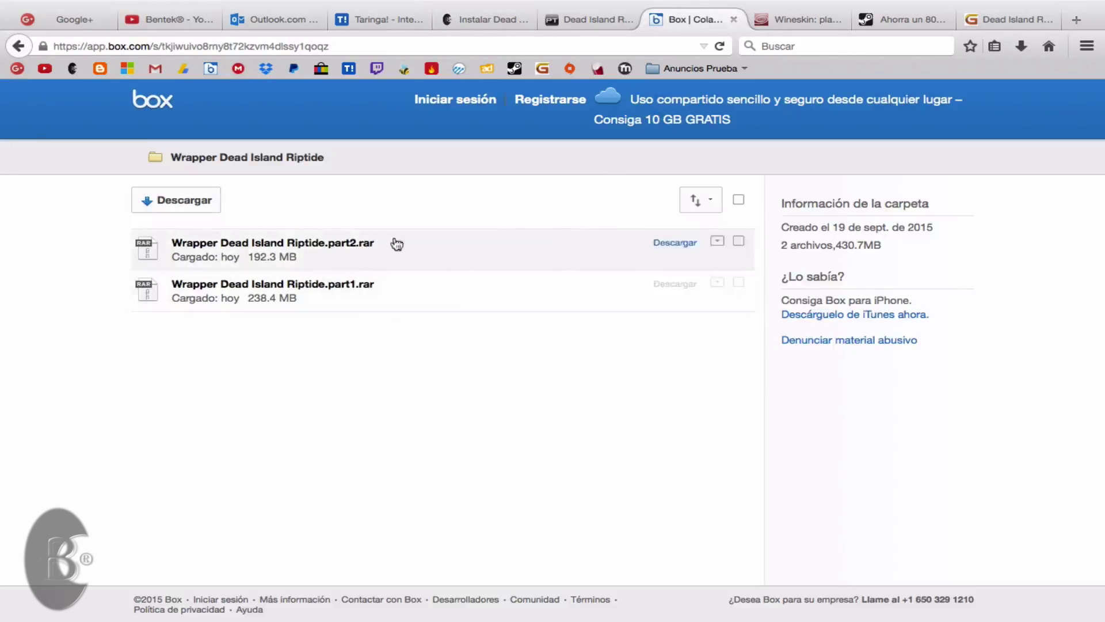
key("ctrl+Left")
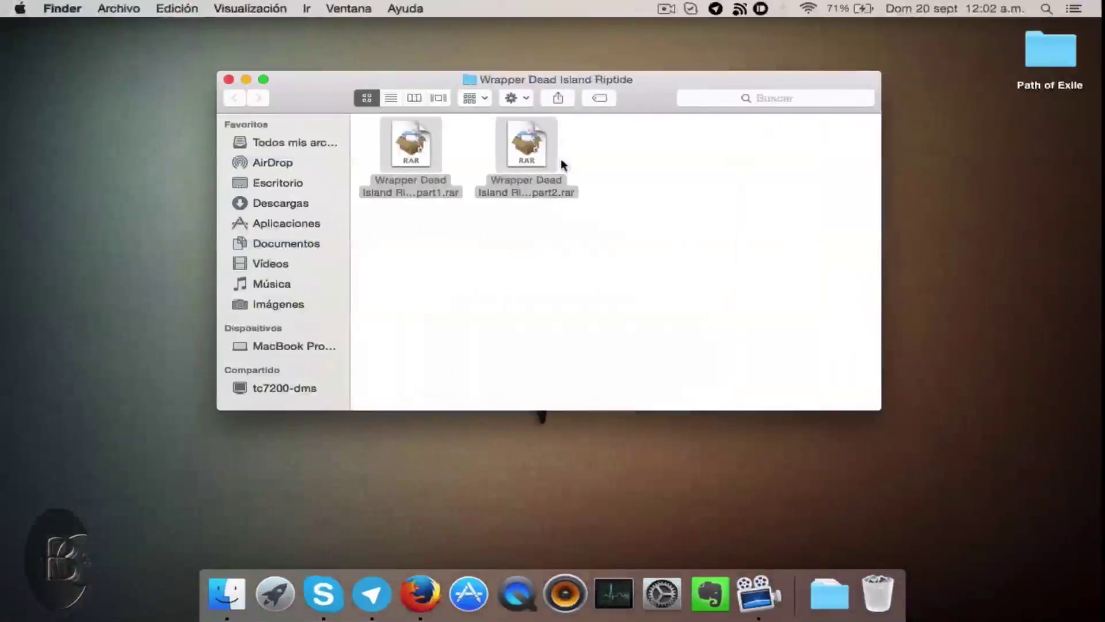
Extract both Wrapper Dead Island Riptide RAR parts with BetterZip.
right_click(531, 147)
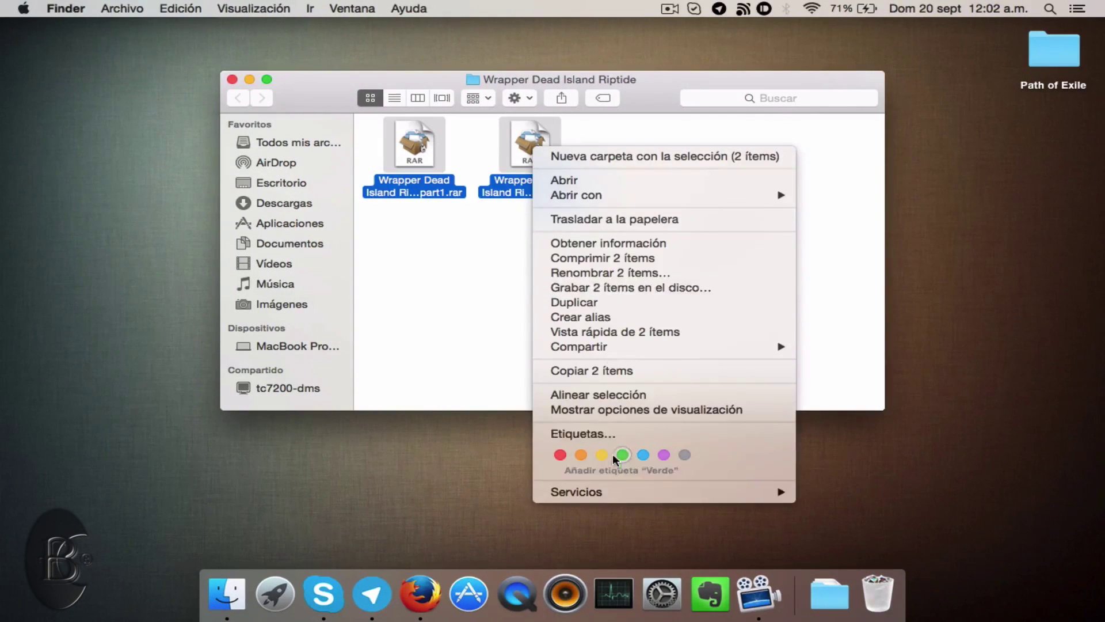
mouse_move(607, 489)
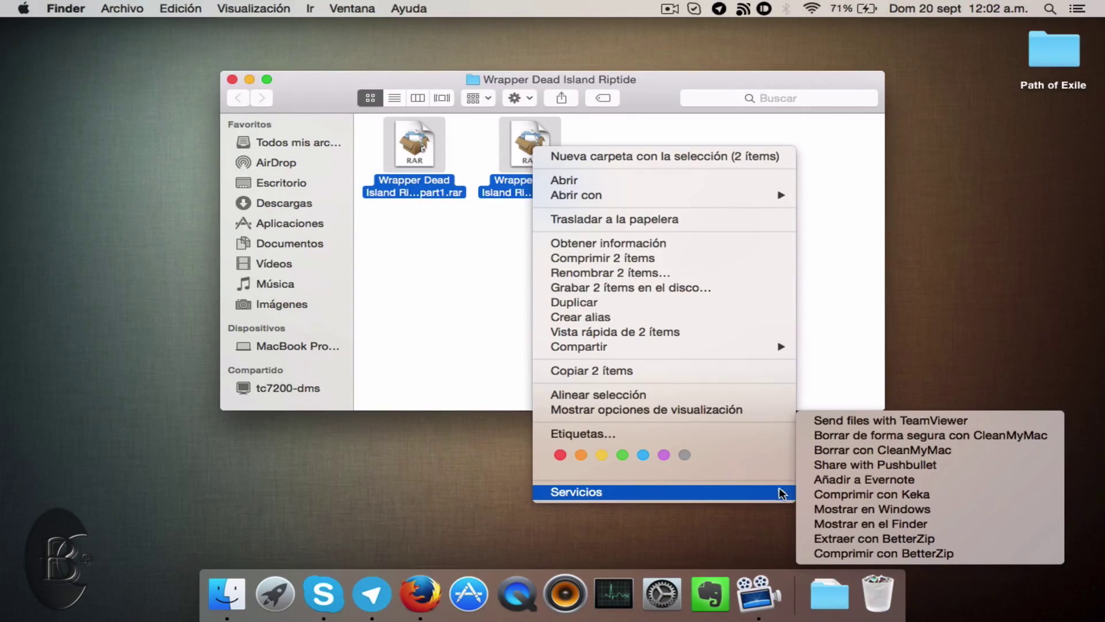
left_click(859, 541)
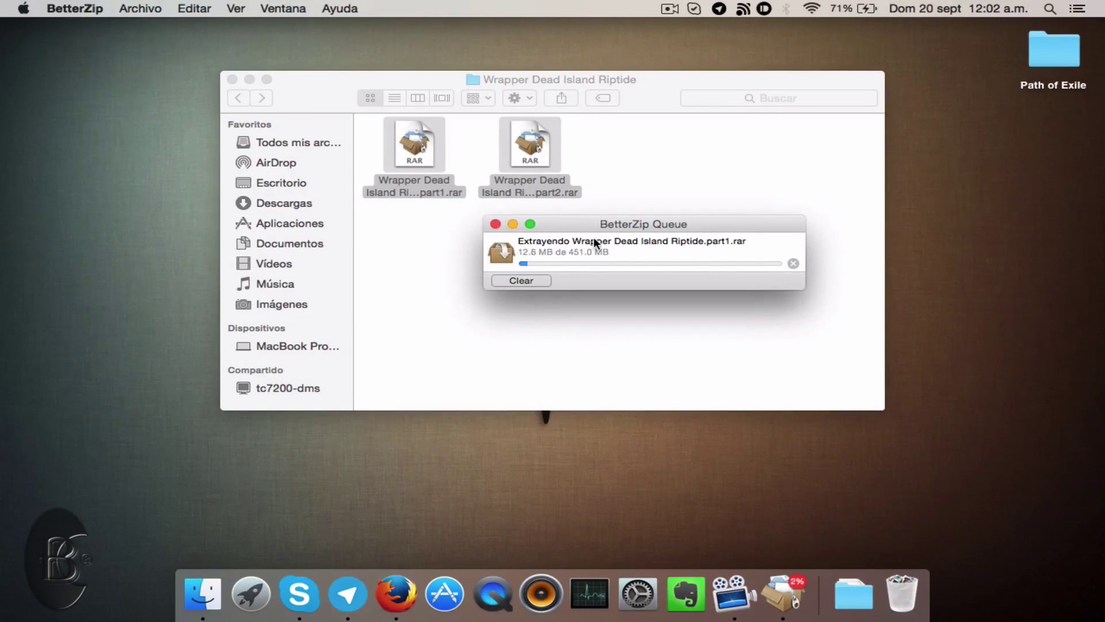
left_click_drag(606, 224, 603, 219)
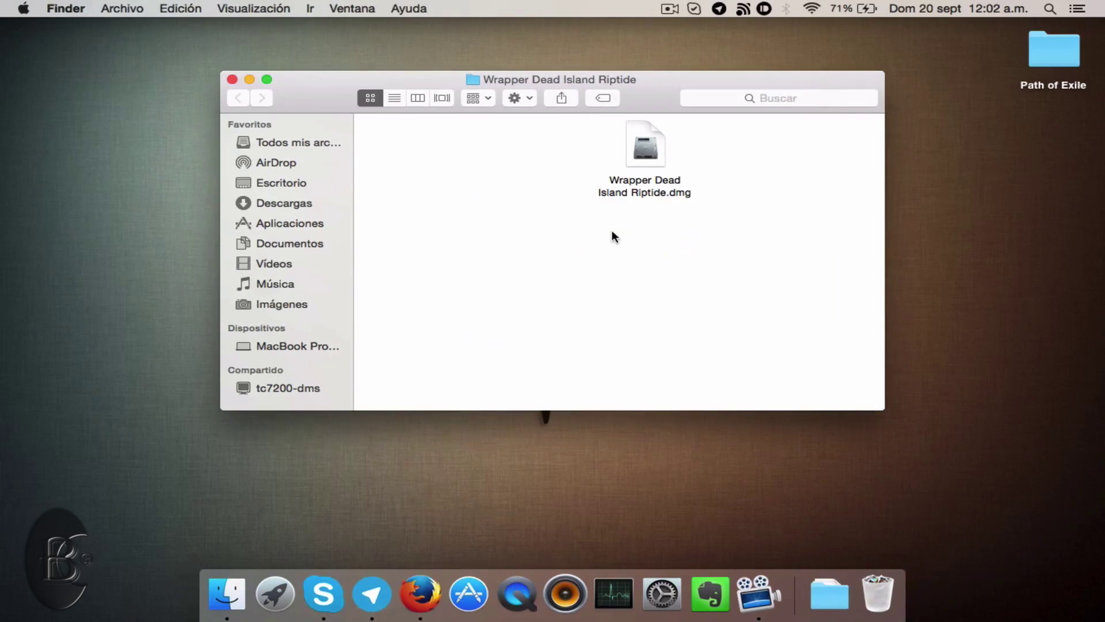
Reposition Wrapper Dead Island Riptide.dmg within its folder and open the disk image, closing the folder window.
left_click_drag(645, 150, 416, 154)
left_click(562, 200)
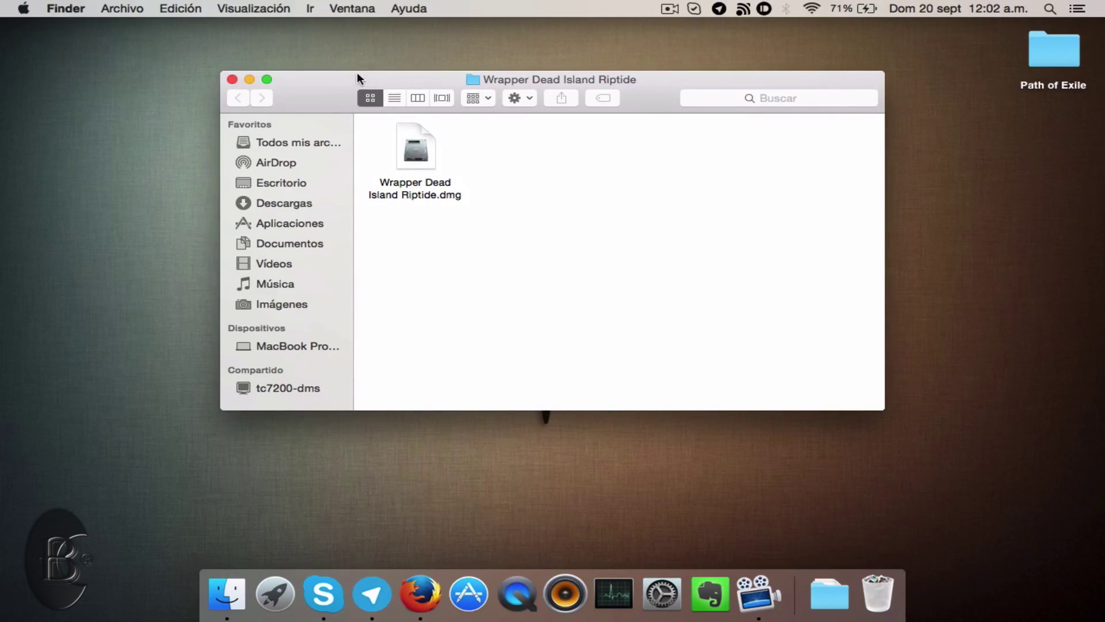
left_click(419, 149)
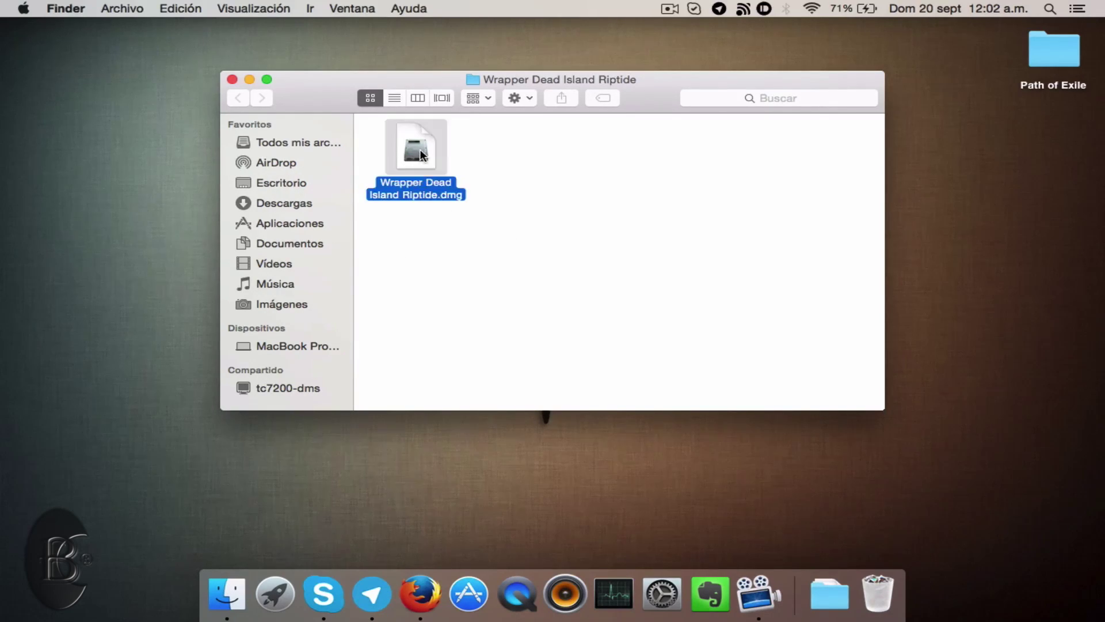
left_click(572, 183)
left_click(231, 79)
mouse_move(409, 244)
left_mouse_down()
mouse_move(382, 255)
mouse_move(400, 239)
left_mouse_up()
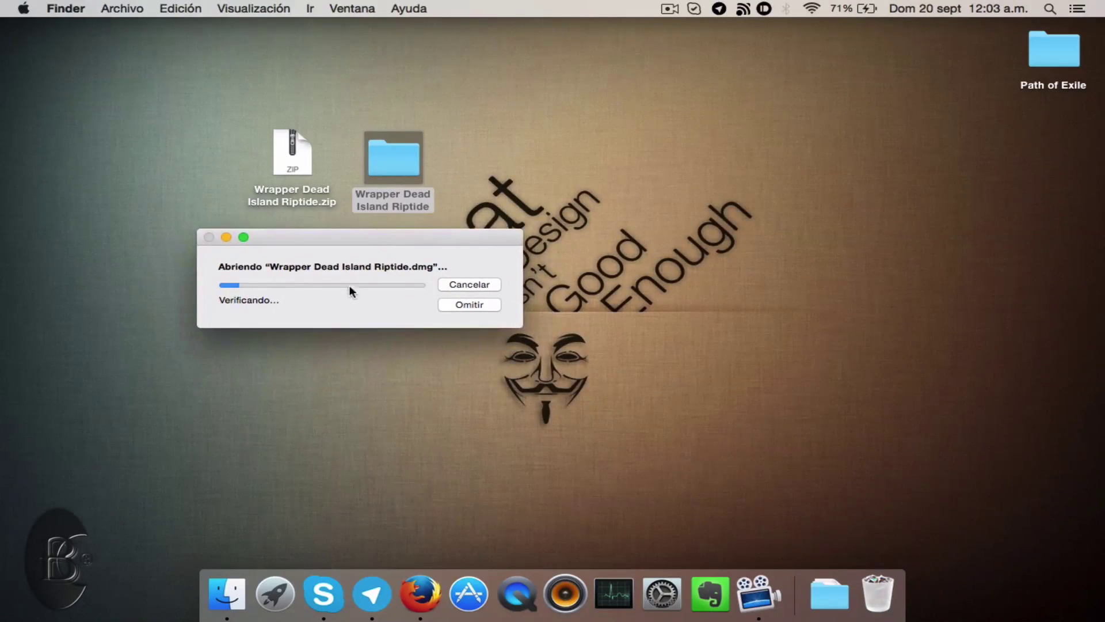
left_click(670, 10)
left_click(696, 57)
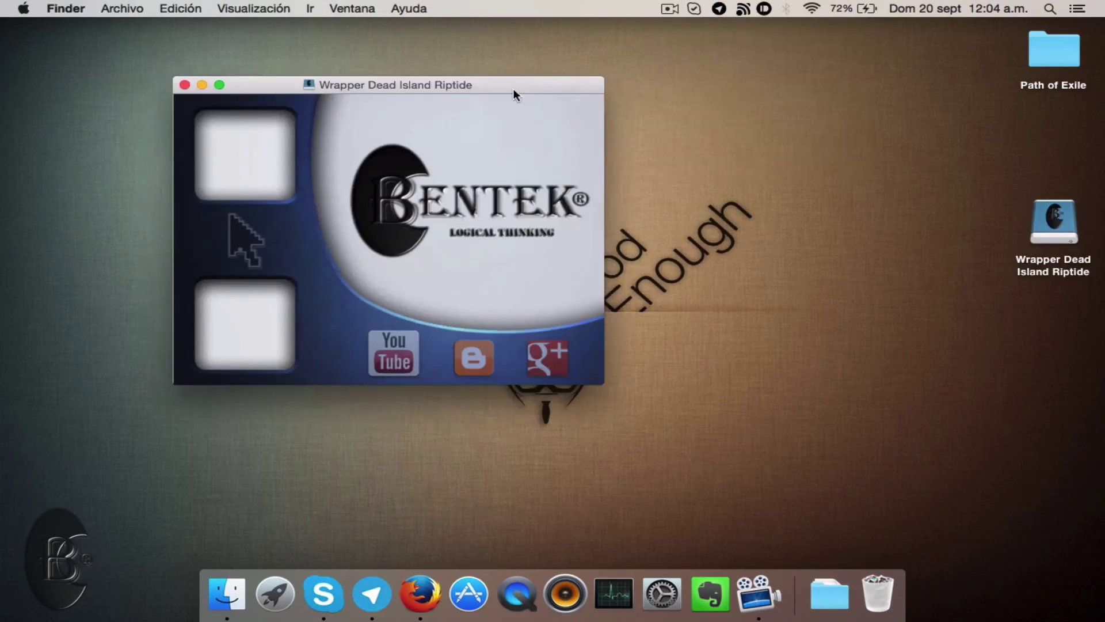
Copy the Dead Island Riptide app from the mounted disk image to the desktop and close the disk image window.
left_click_drag(405, 84, 625, 127)
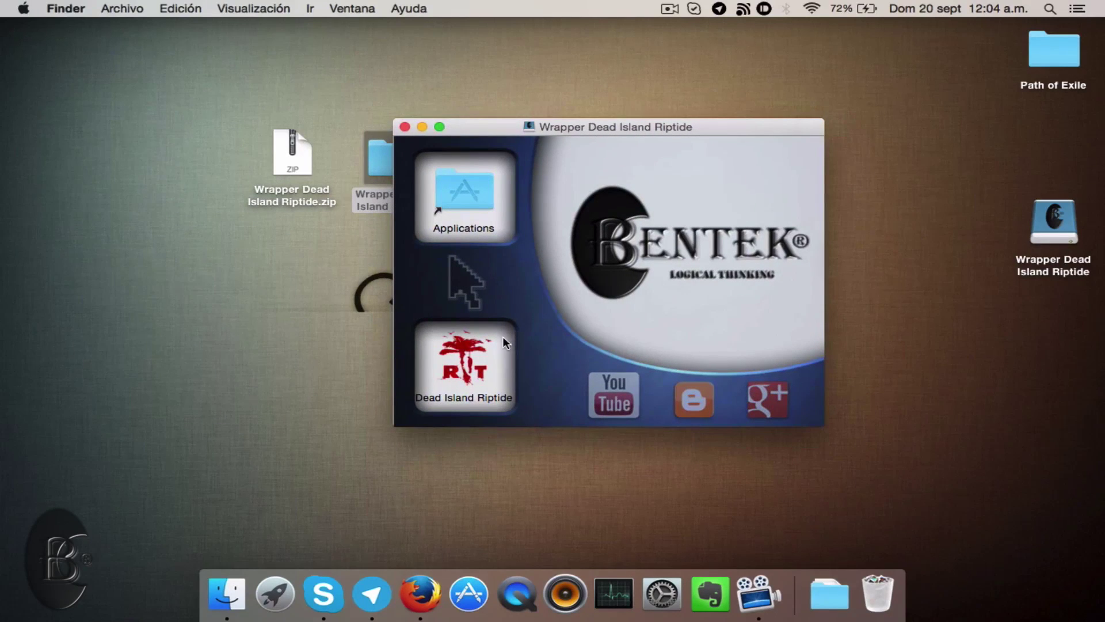
left_click(468, 345)
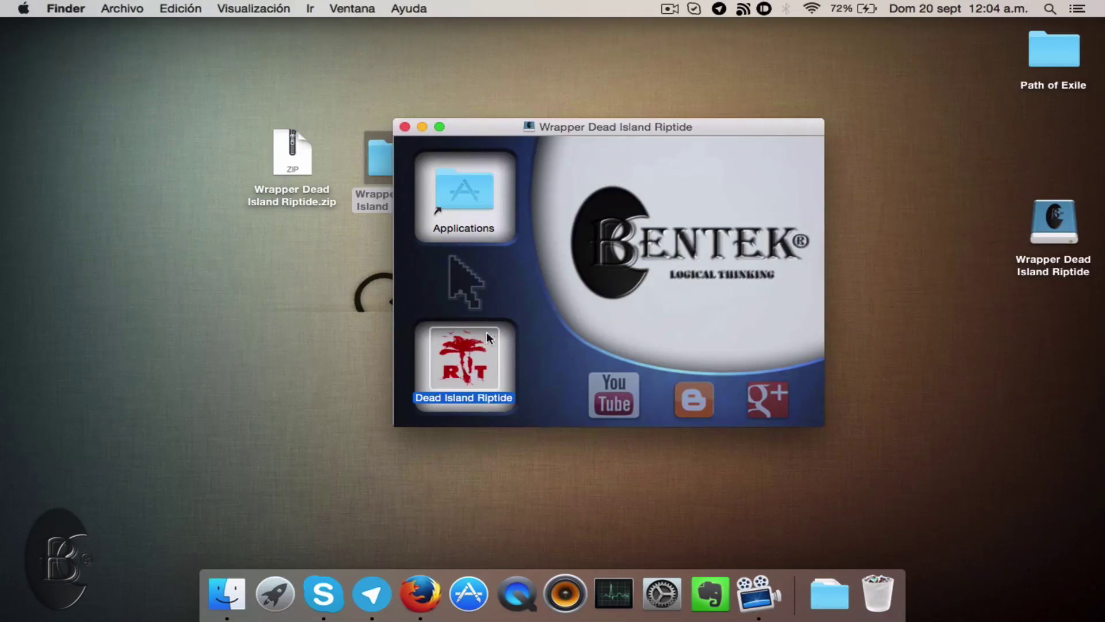
left_click_drag(468, 344, 307, 281)
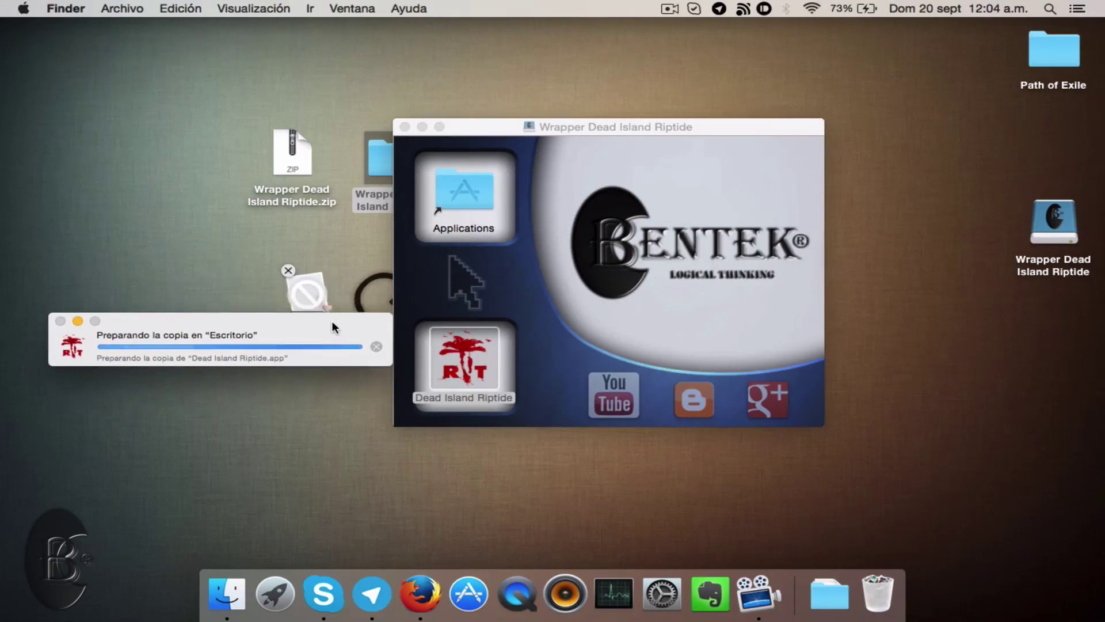
left_click(406, 127)
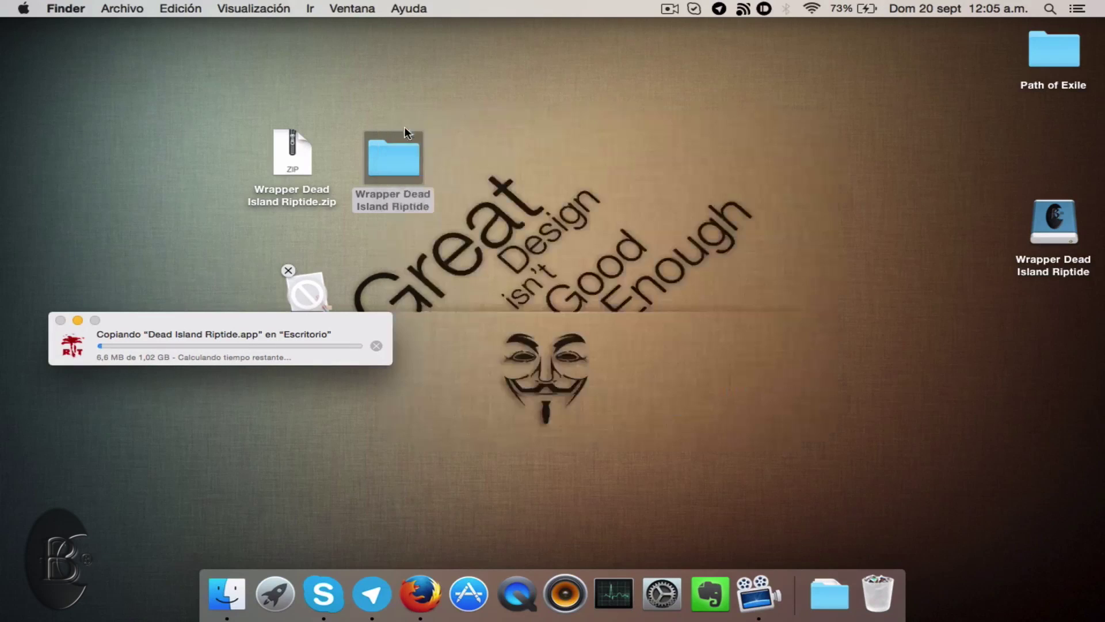
left_click_drag(283, 318, 537, 302)
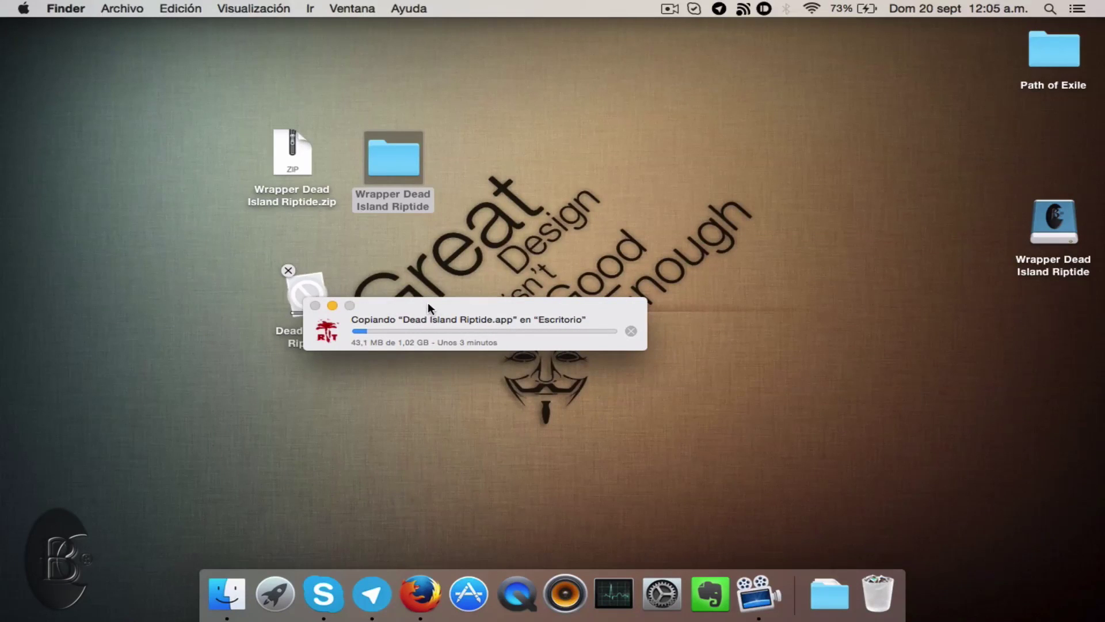
left_click_drag(427, 302, 460, 310)
left_click(399, 207)
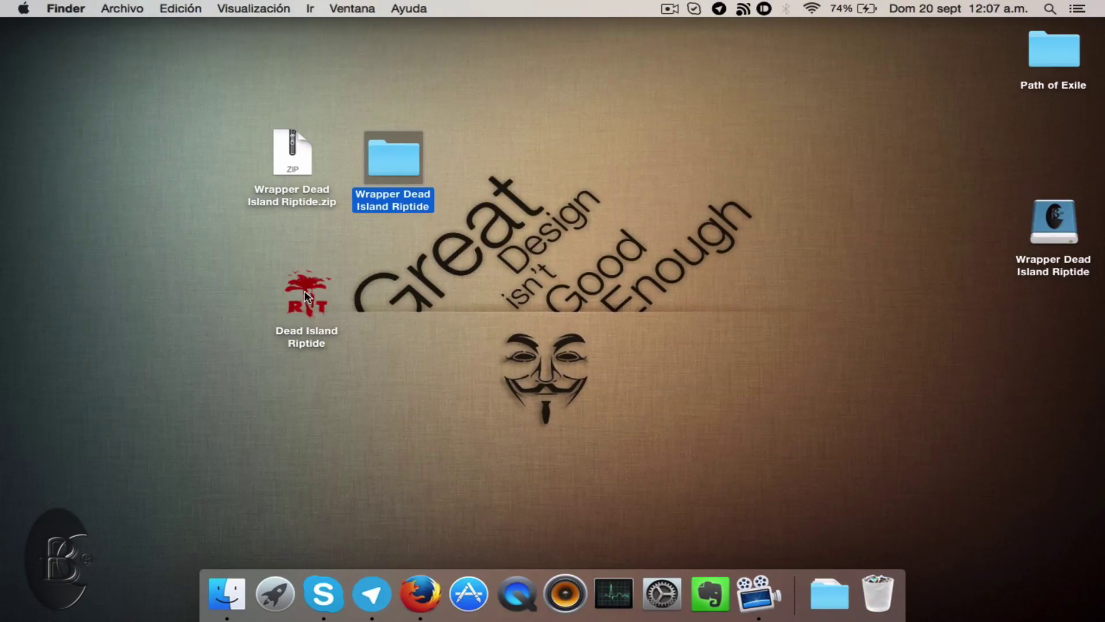
Tidy the desktop by moving the wrapper zip and folder into the corner and the Dead Island Riptide app into open space.
mouse_move(304, 290)
left_mouse_down()
mouse_move(329, 302)
mouse_move(288, 289)
left_mouse_up()
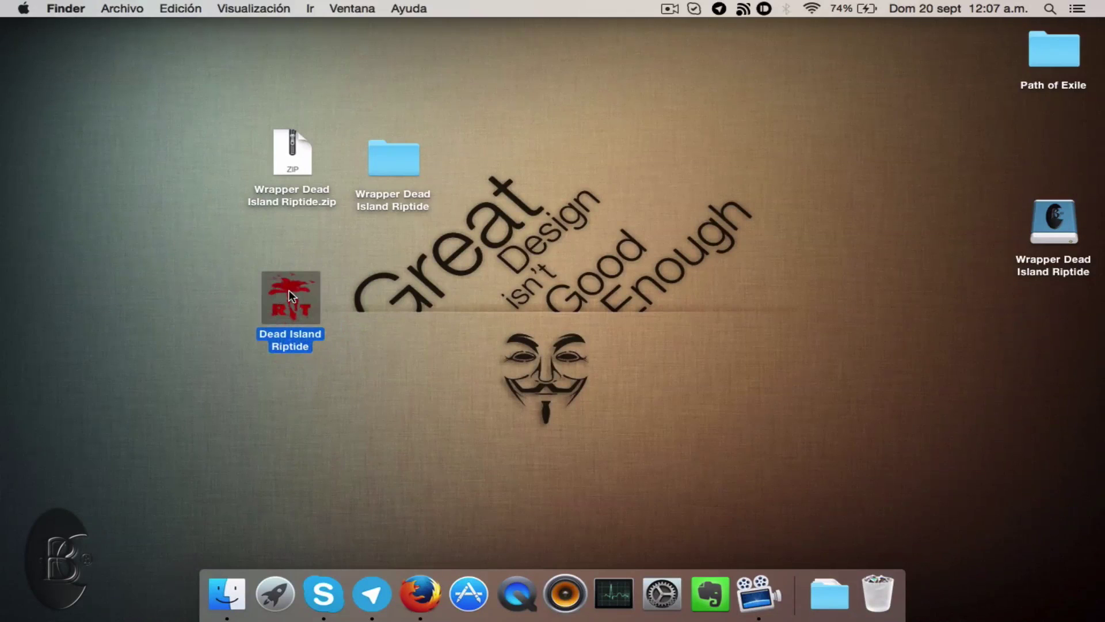
left_click_drag(487, 185, 226, 158)
left_click_drag(287, 173, 53, 85)
left_click_drag(320, 290, 354, 226)
left_click(386, 212)
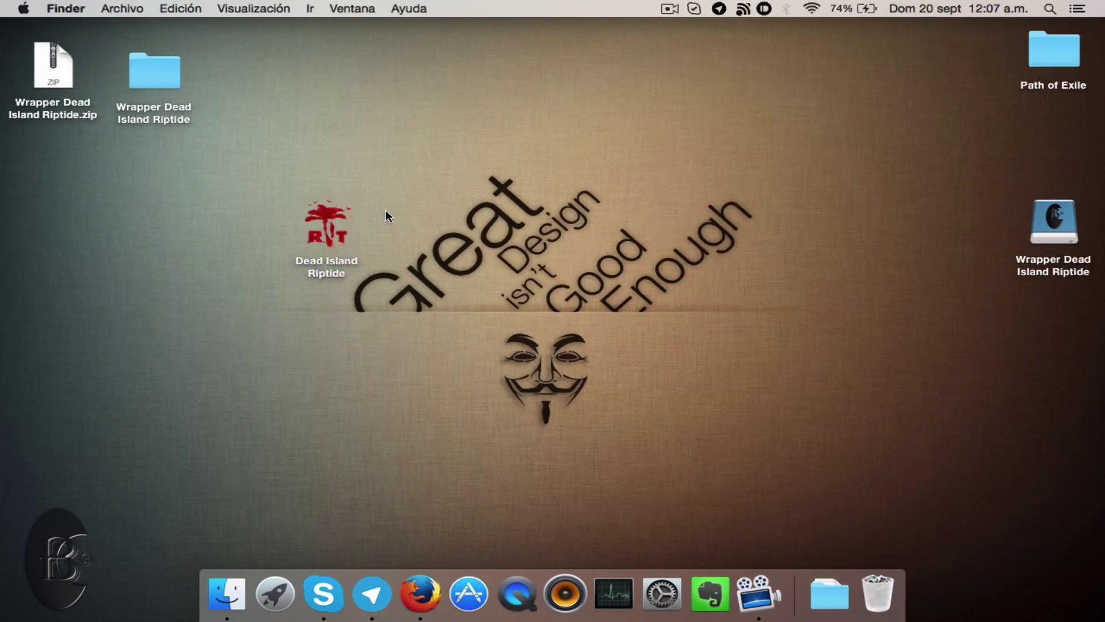
Show the package contents of the Dead Island Riptide app on the desktop.
left_click(323, 219)
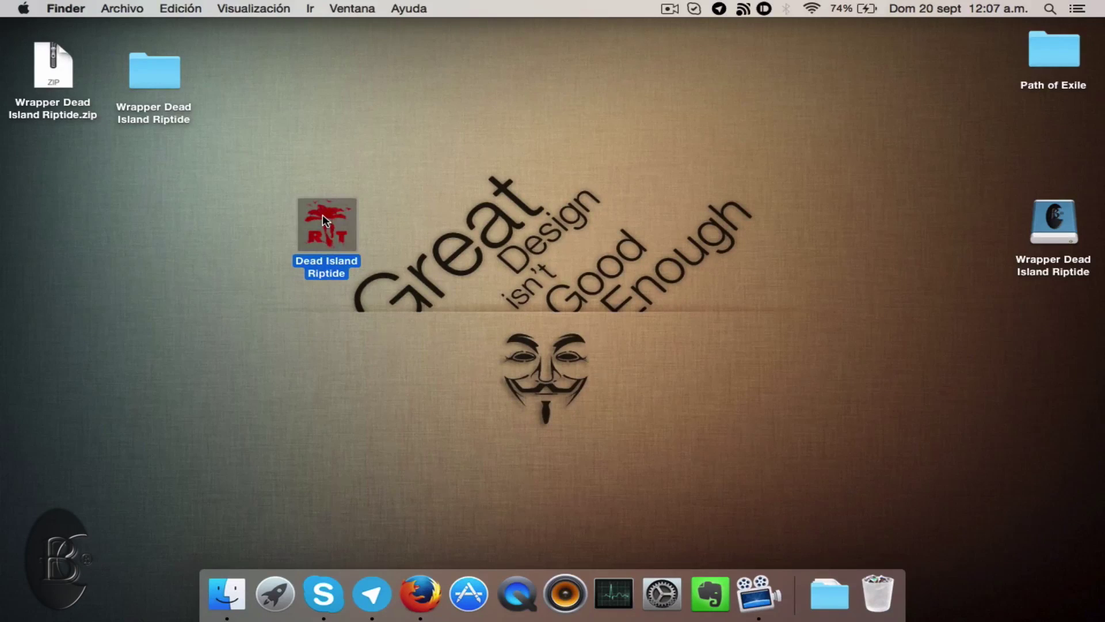
right_click(323, 215)
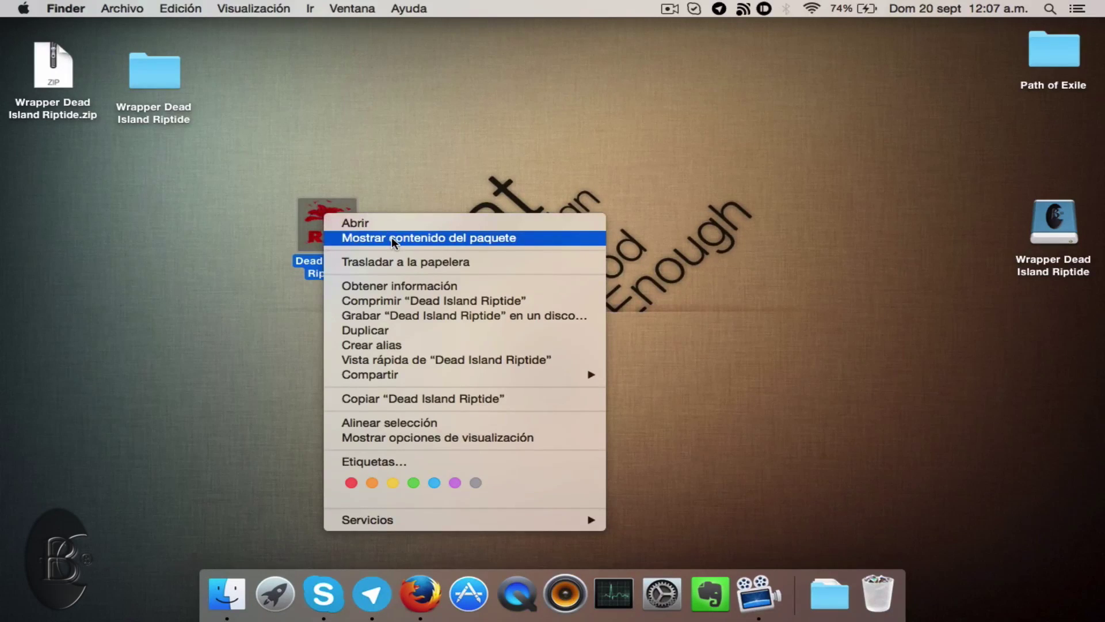
left_click(391, 238)
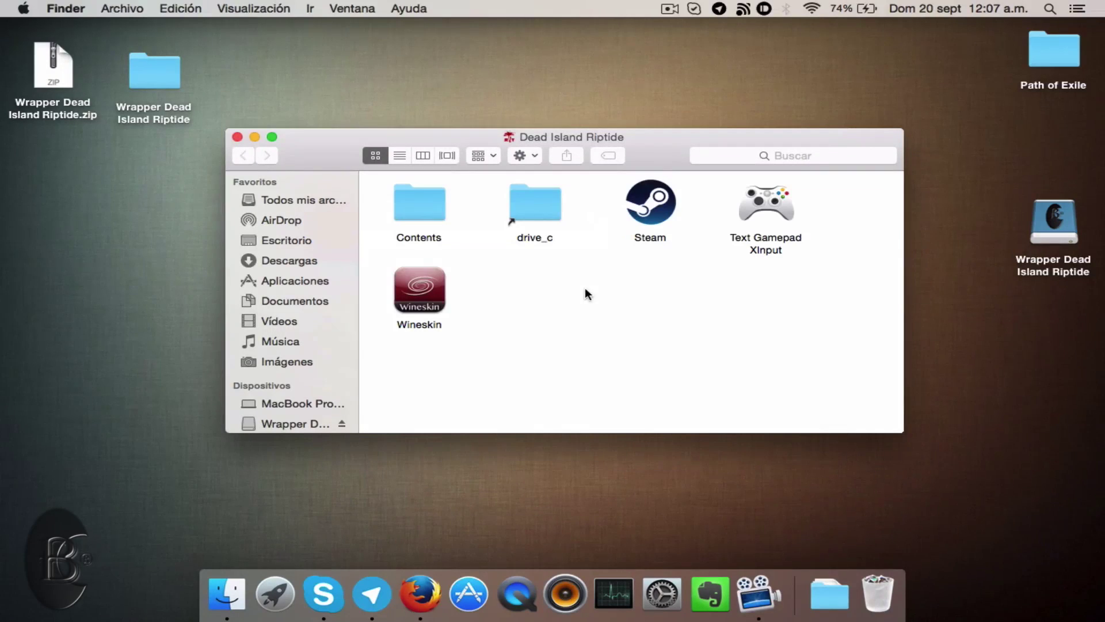
Examine the Text Gamepad XInput, Steam and Wineskin items in the app package and close its window.
left_click(776, 215)
left_click(739, 309)
left_click(651, 209)
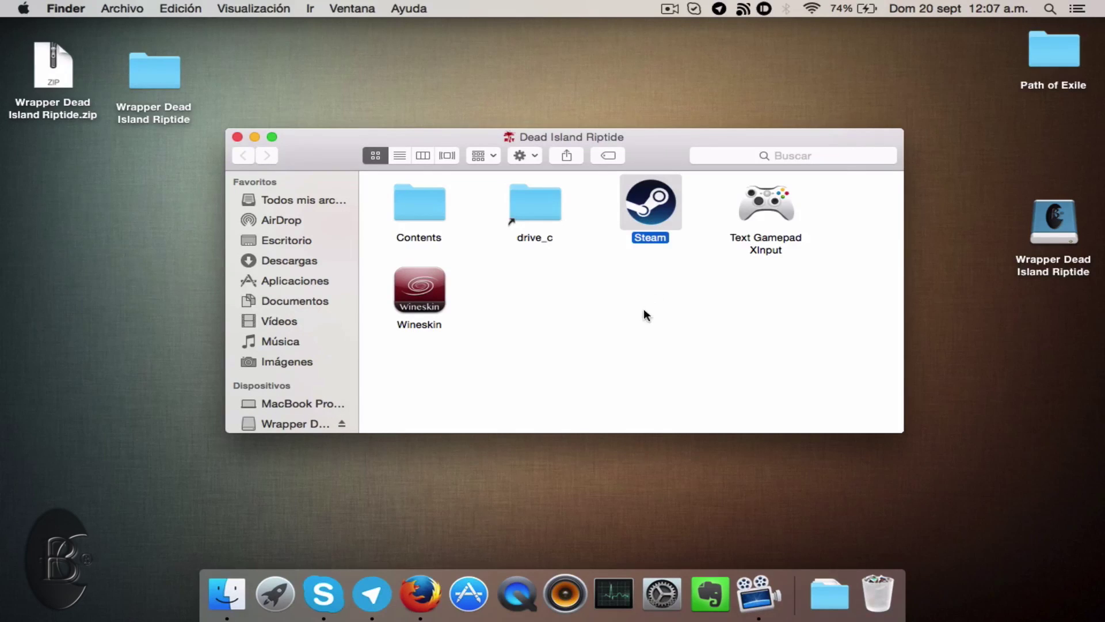
left_click(617, 282)
left_click(411, 277)
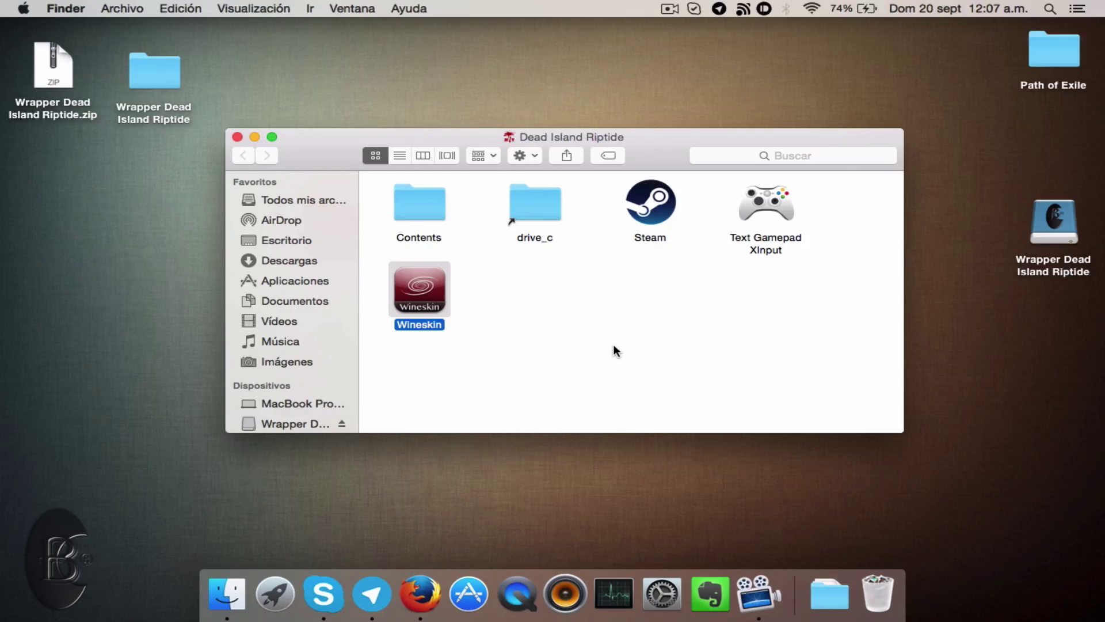
left_click(606, 291)
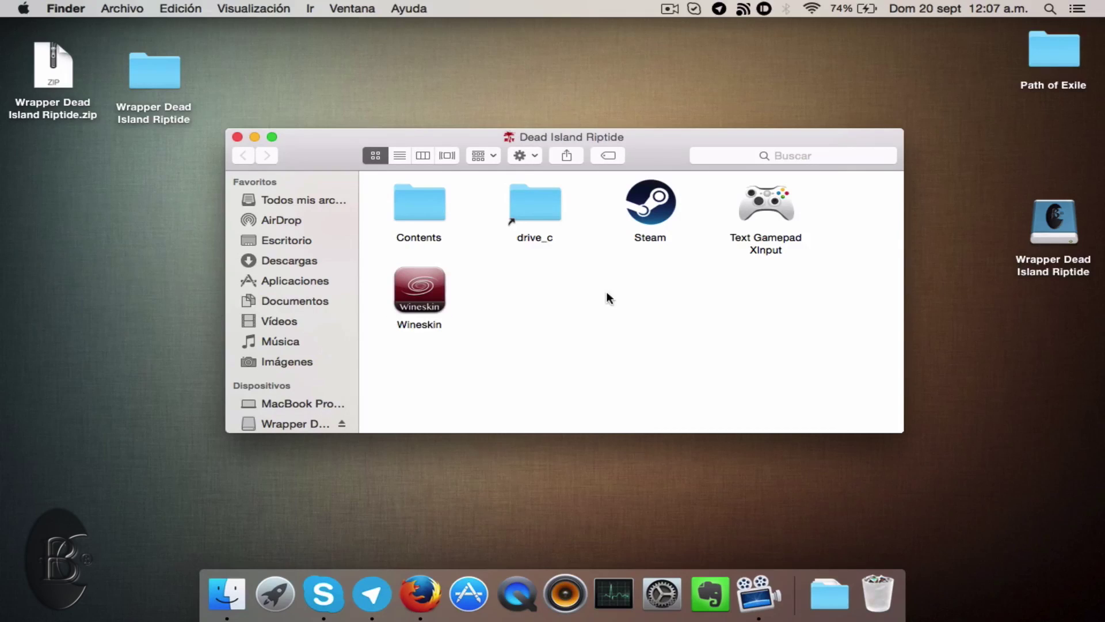
left_click(661, 214)
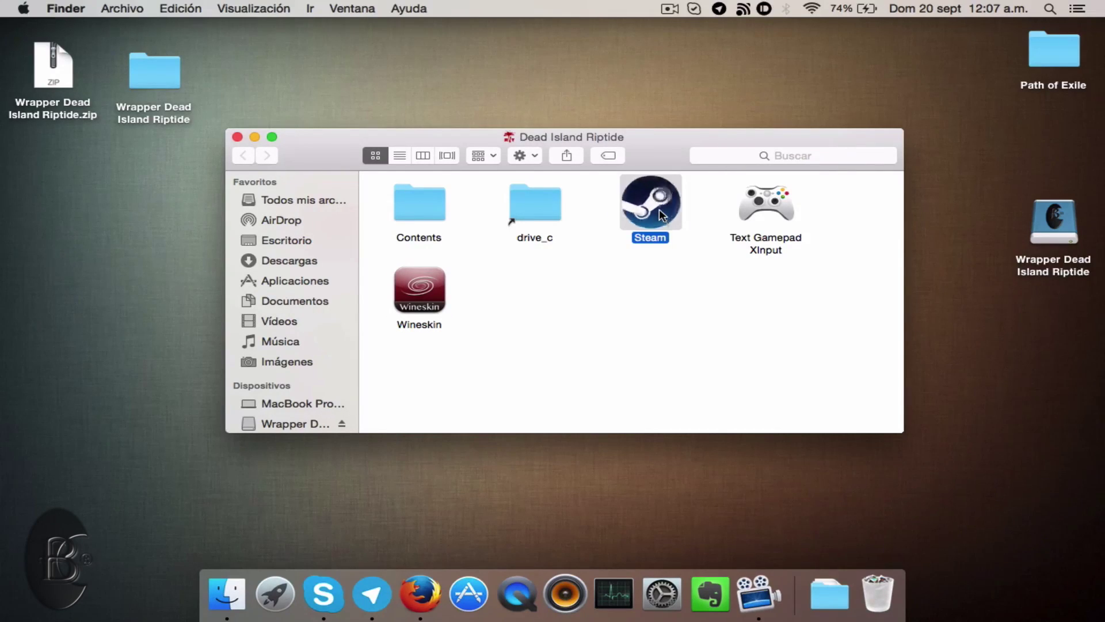
left_click(620, 264)
left_click(237, 136)
left_click(584, 339)
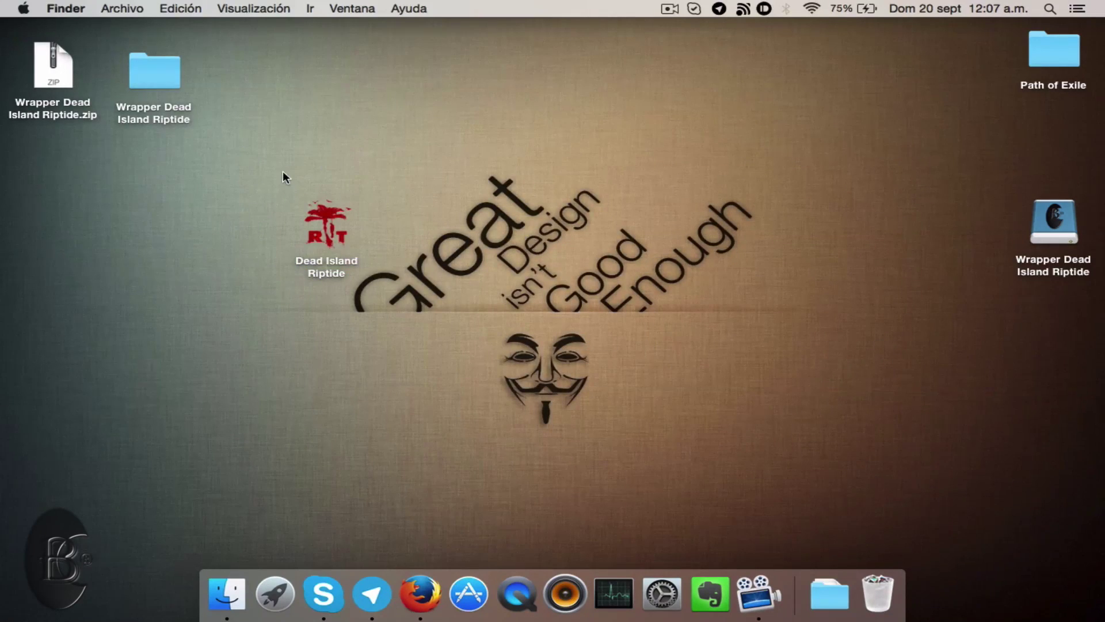
Launch the Dead Island Riptide app from the desktop and reposition its Steam welcome window.
left_click_drag(284, 173, 442, 319)
left_click(446, 264)
left_click_drag(248, 174, 409, 293)
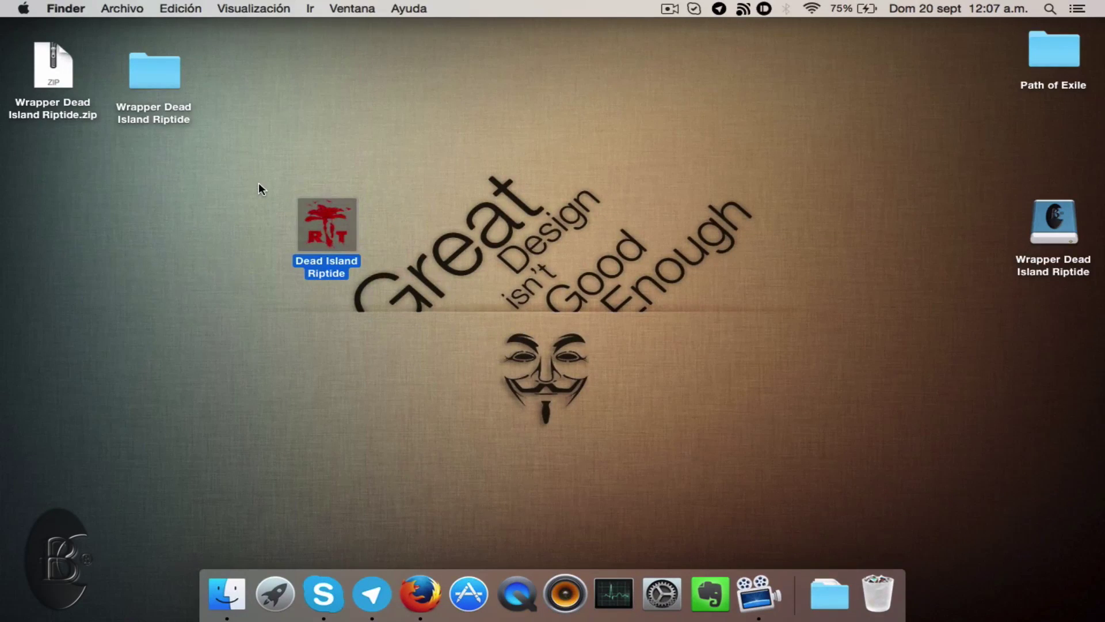
left_click_drag(260, 186, 402, 291)
right_click(402, 291)
left_click(412, 282)
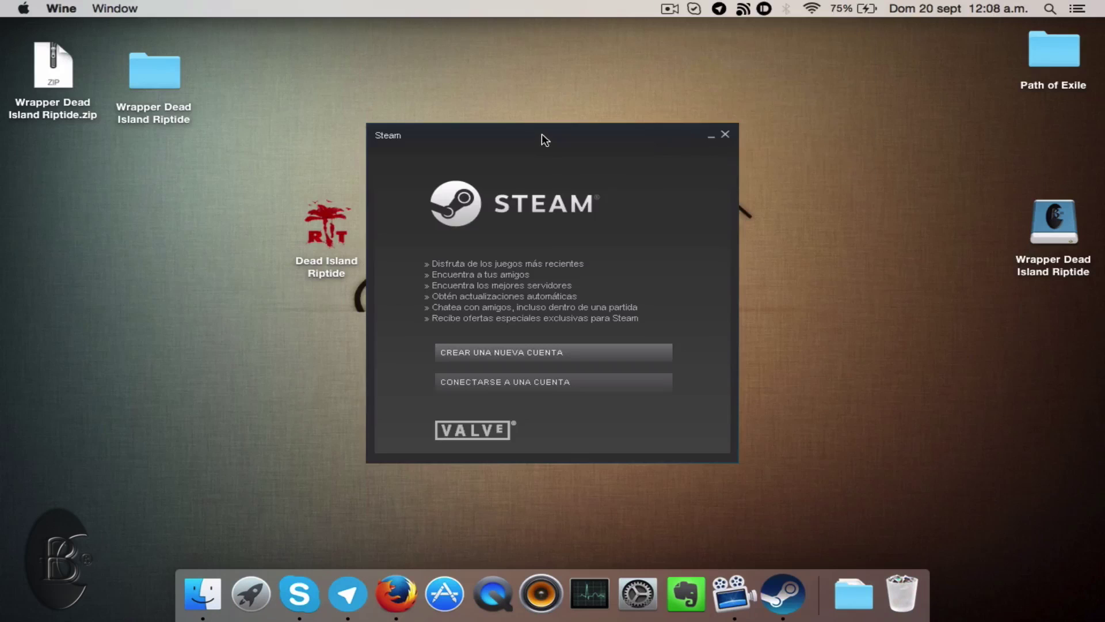
left_click_drag(540, 138, 600, 121)
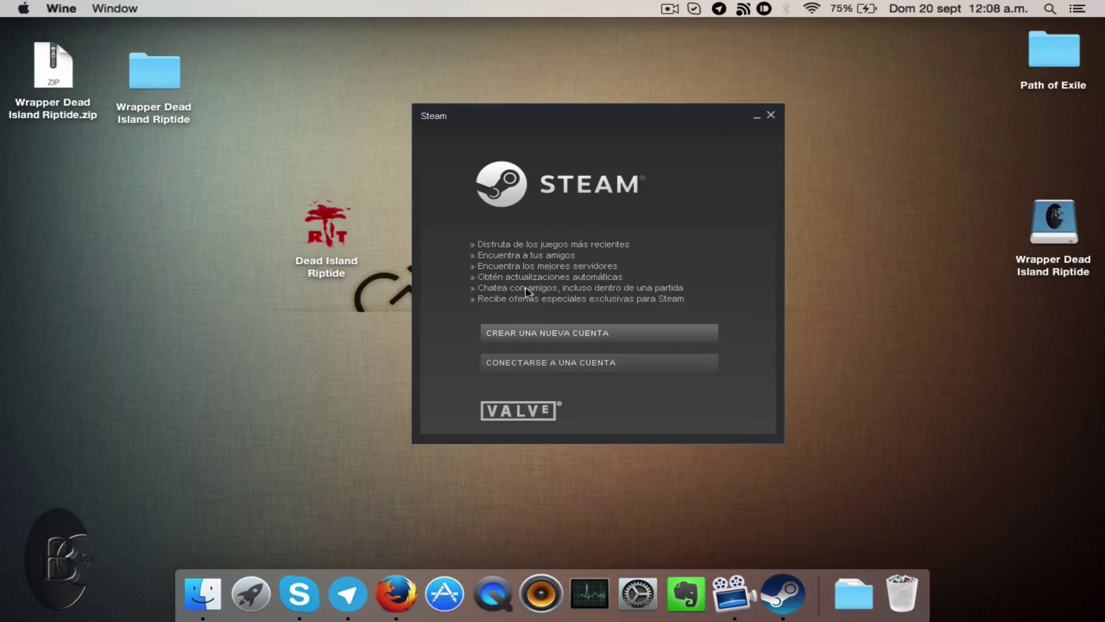
Look over the Steam and Dead Island Riptide apps in Launchpad and return to the Steam welcome window.
left_click(250, 581)
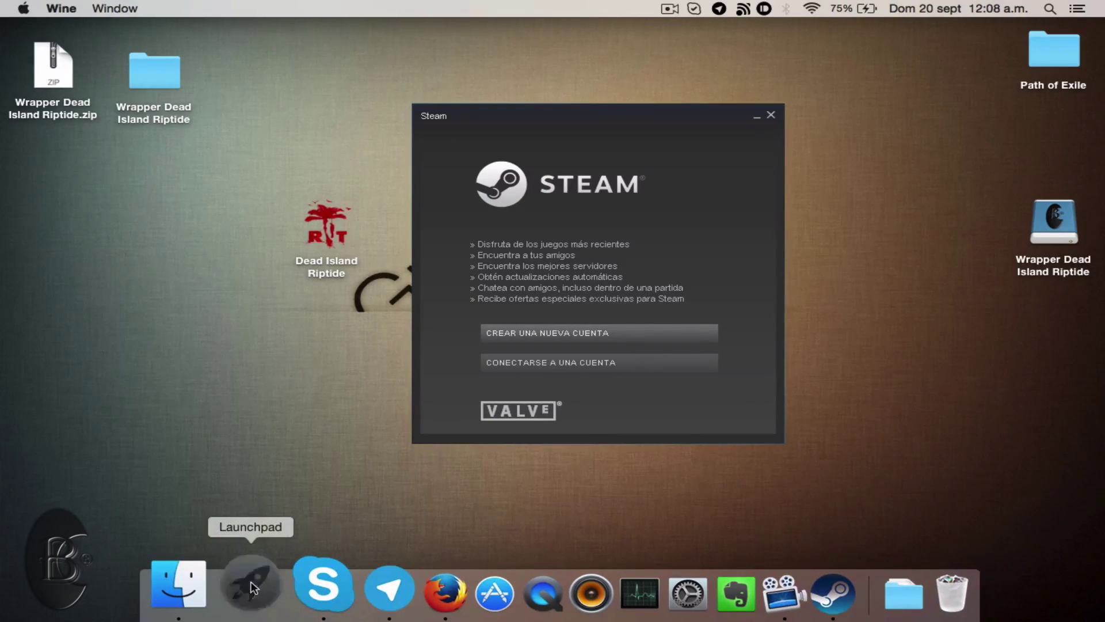
scroll(637, 506, "right", 3)
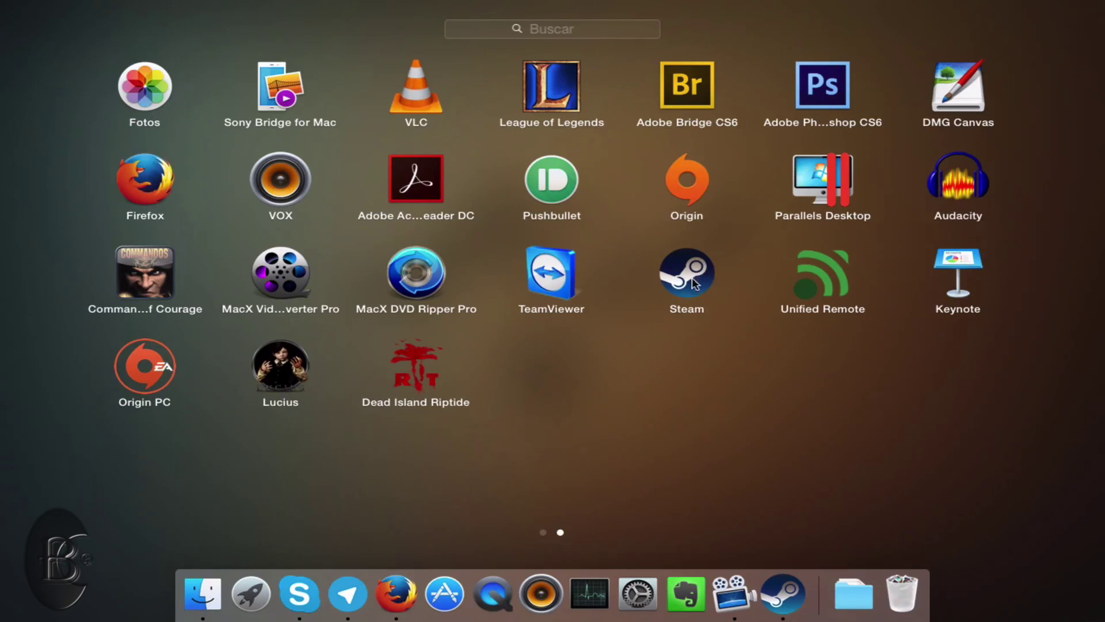
left_click(256, 601)
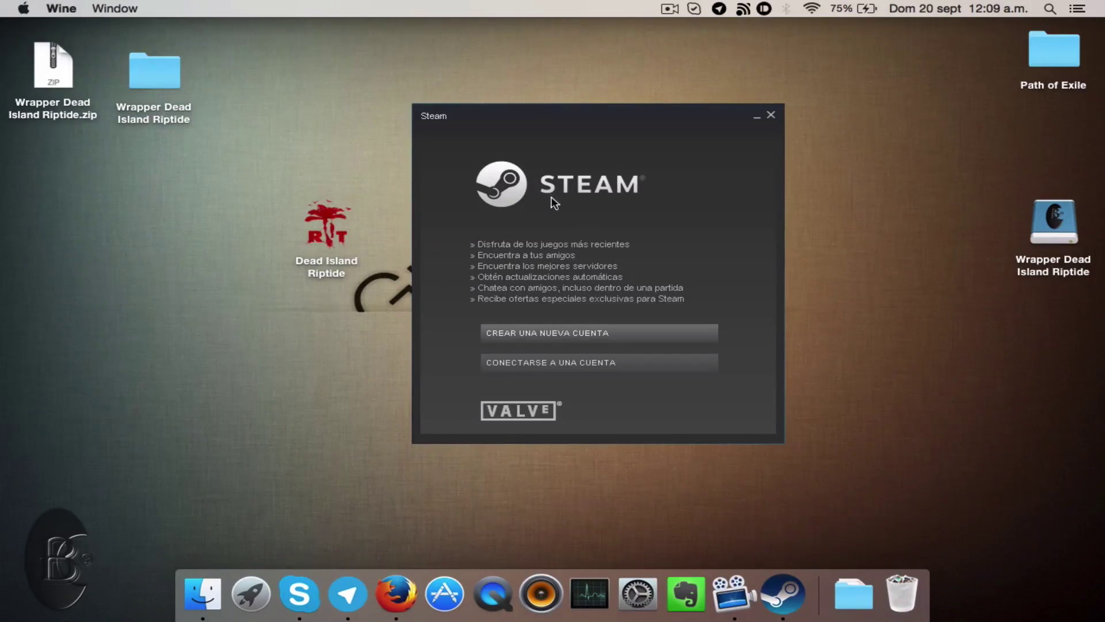
mouse_move(555, 133)
left_mouse_down()
mouse_move(619, 130)
mouse_move(558, 174)
mouse_move(550, 116)
left_mouse_up()
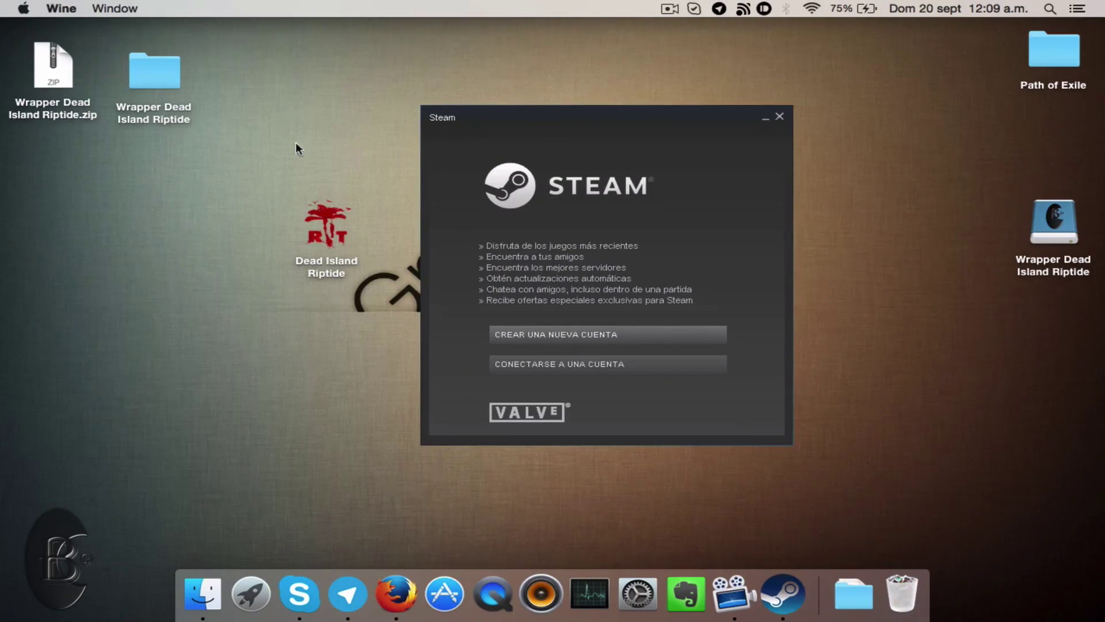
left_click(327, 225)
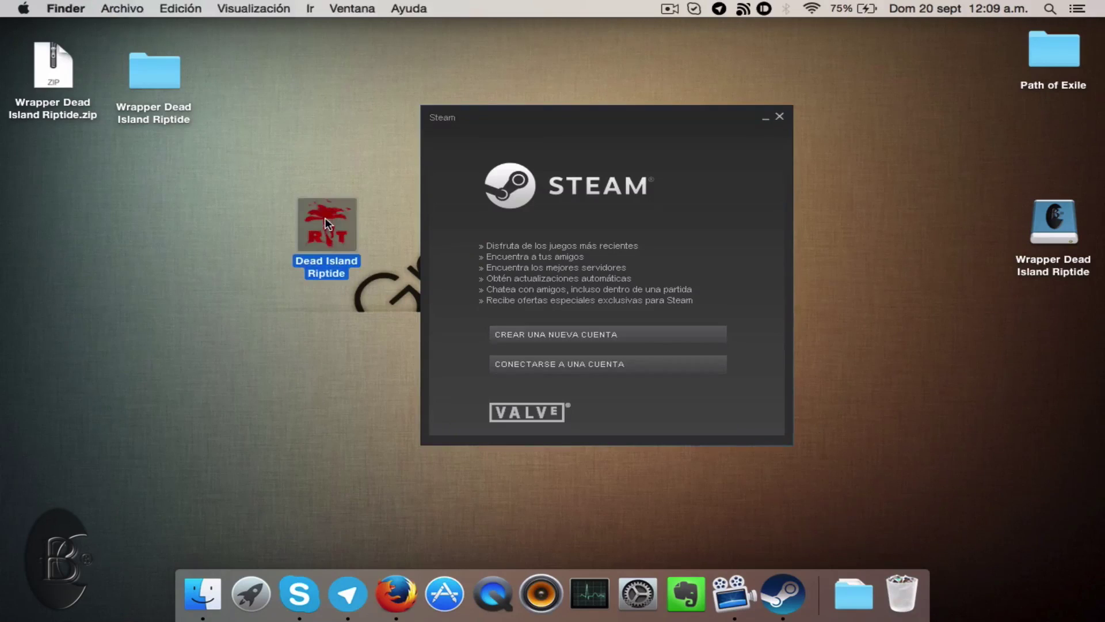
left_click(630, 117)
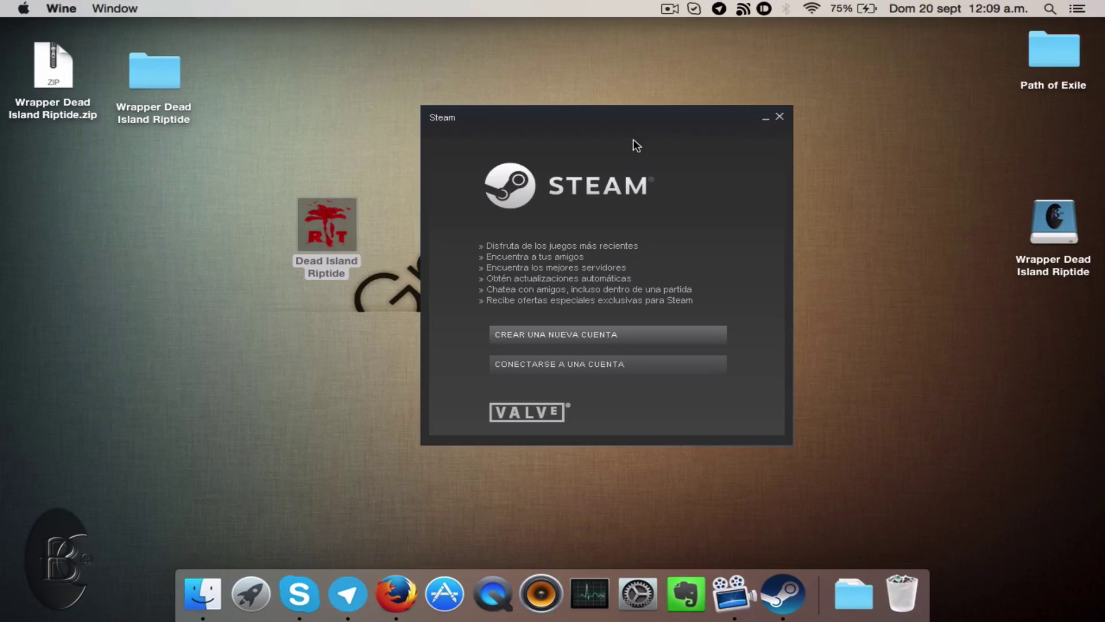
left_click(238, 572)
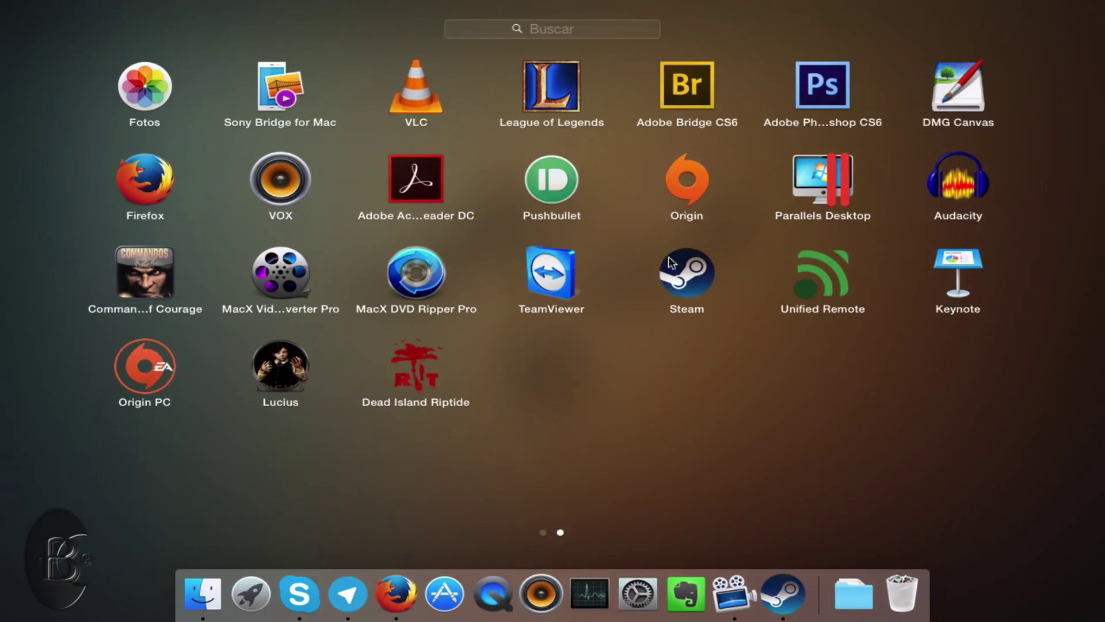
left_click(253, 588)
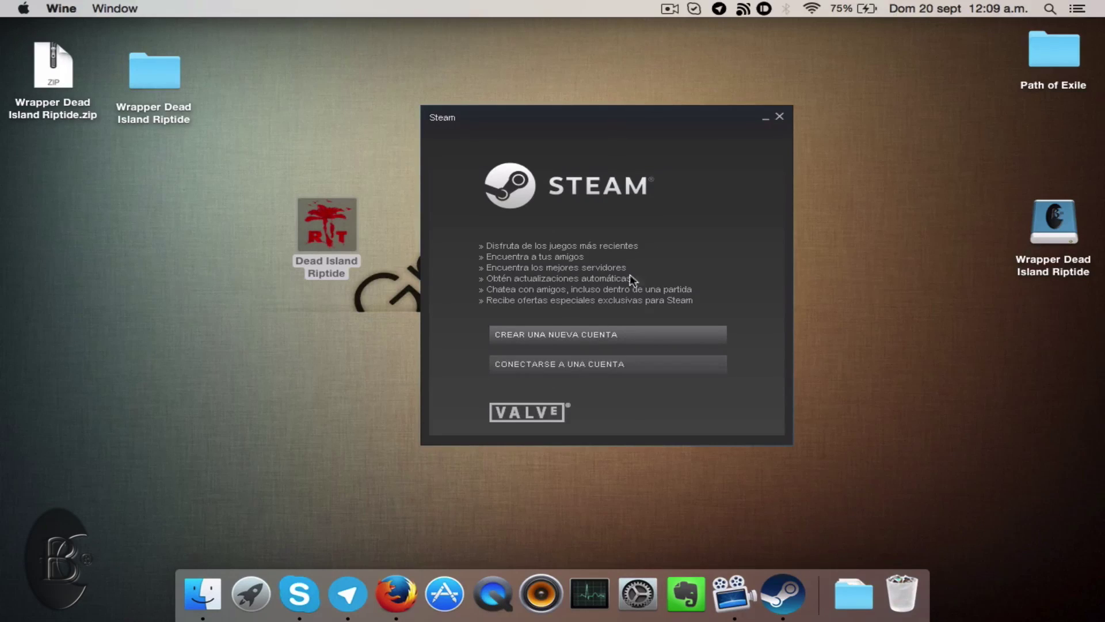
Sign in to the existing Steam account with its account name and password, remember the password, and finish the Steam Guard authorization.
left_click(591, 369)
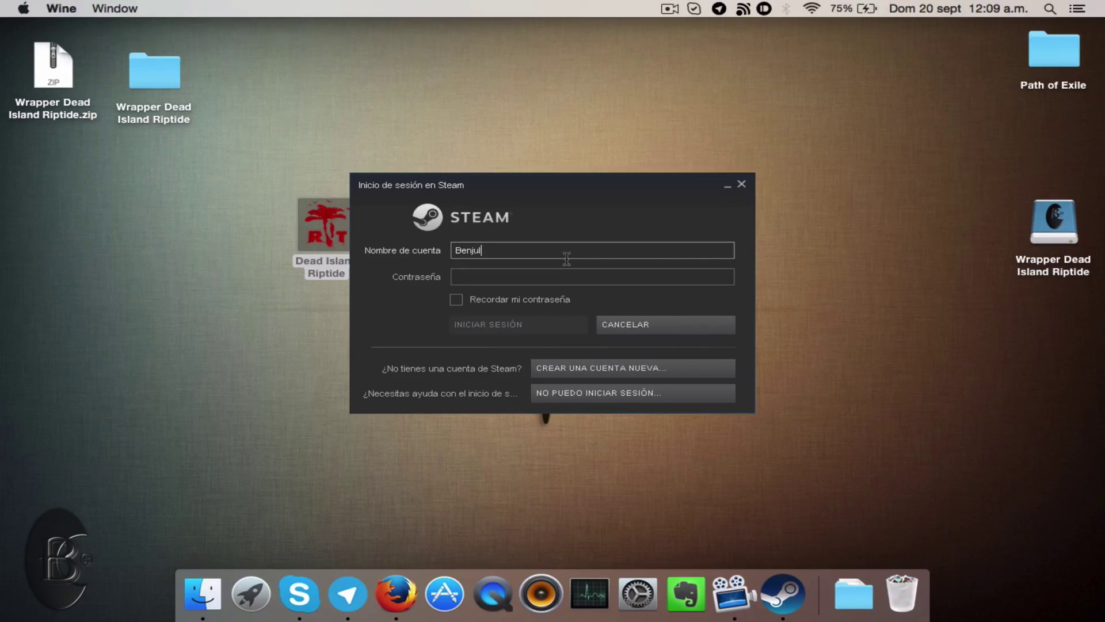
left_click(560, 278)
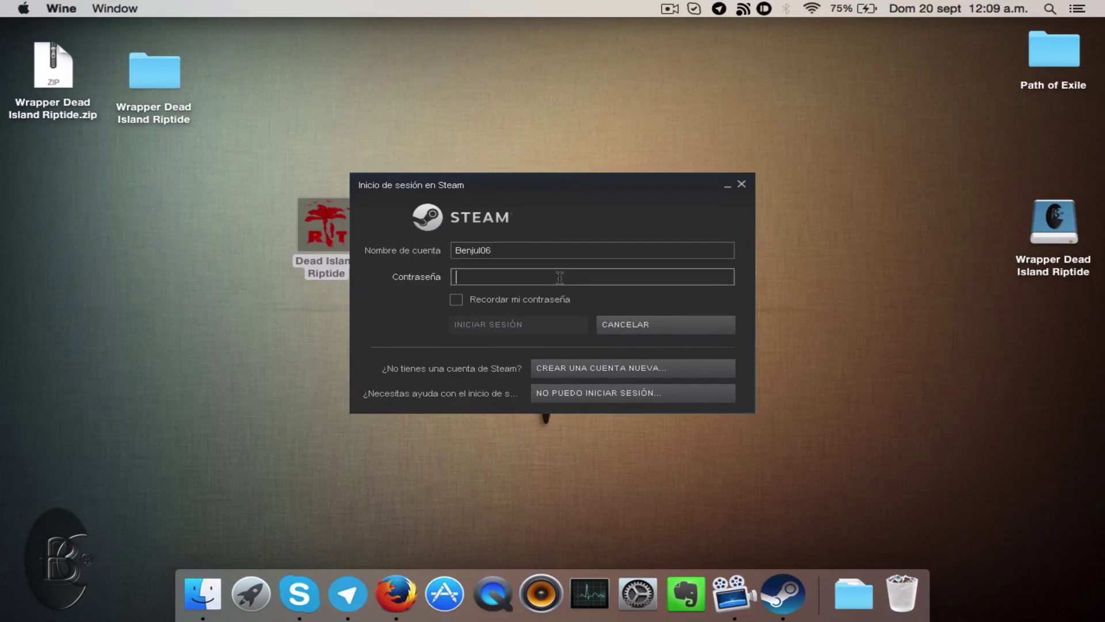
type("••••")
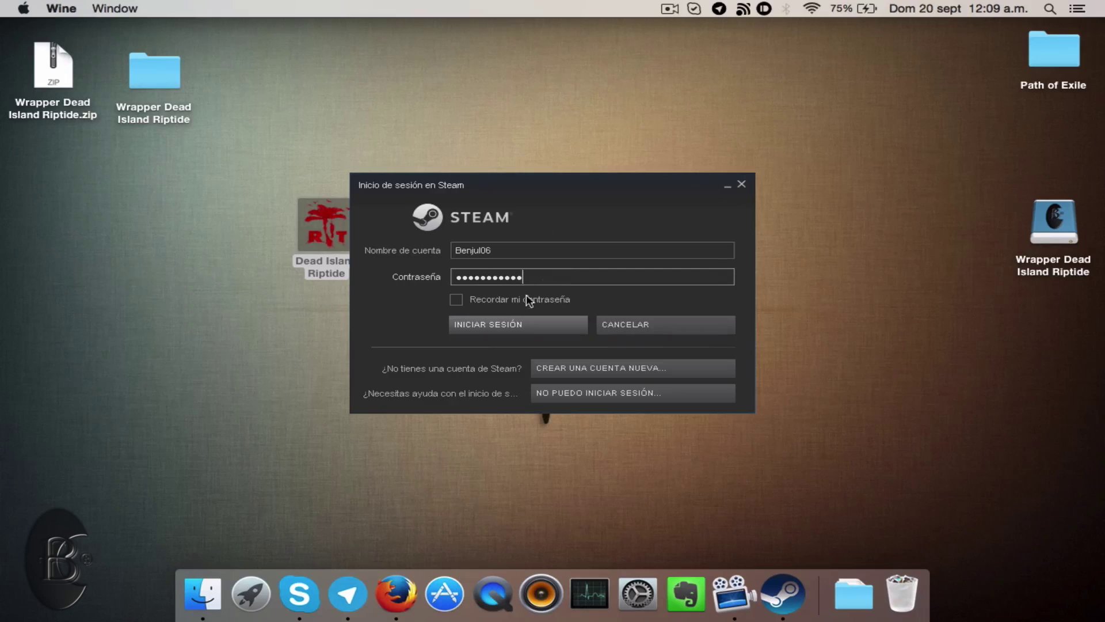
left_click(456, 303)
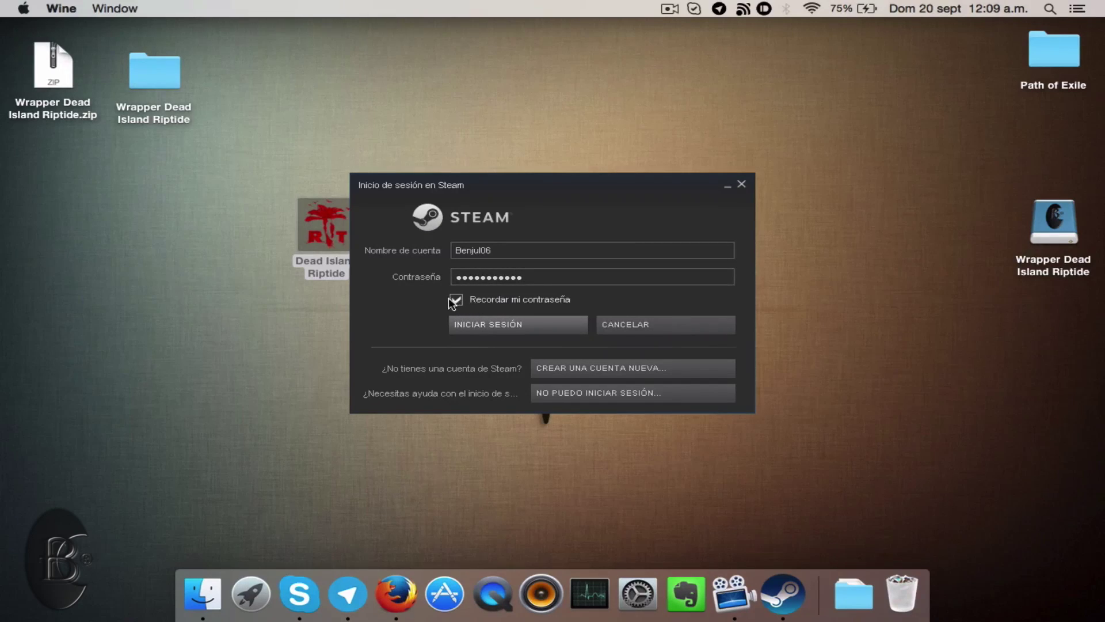
left_click(494, 326)
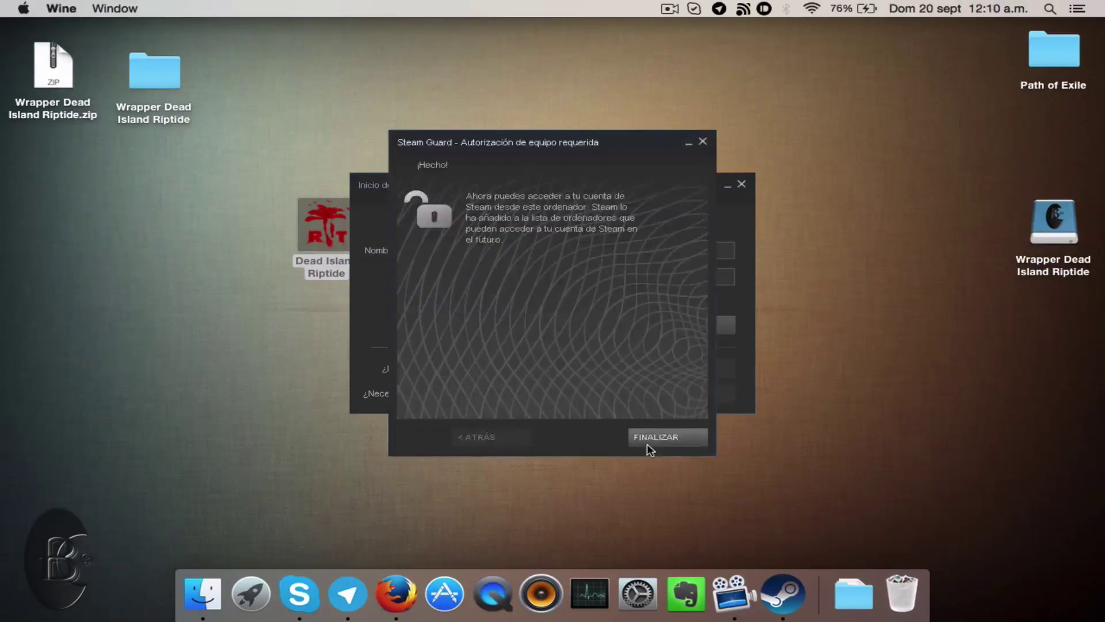
left_click(653, 438)
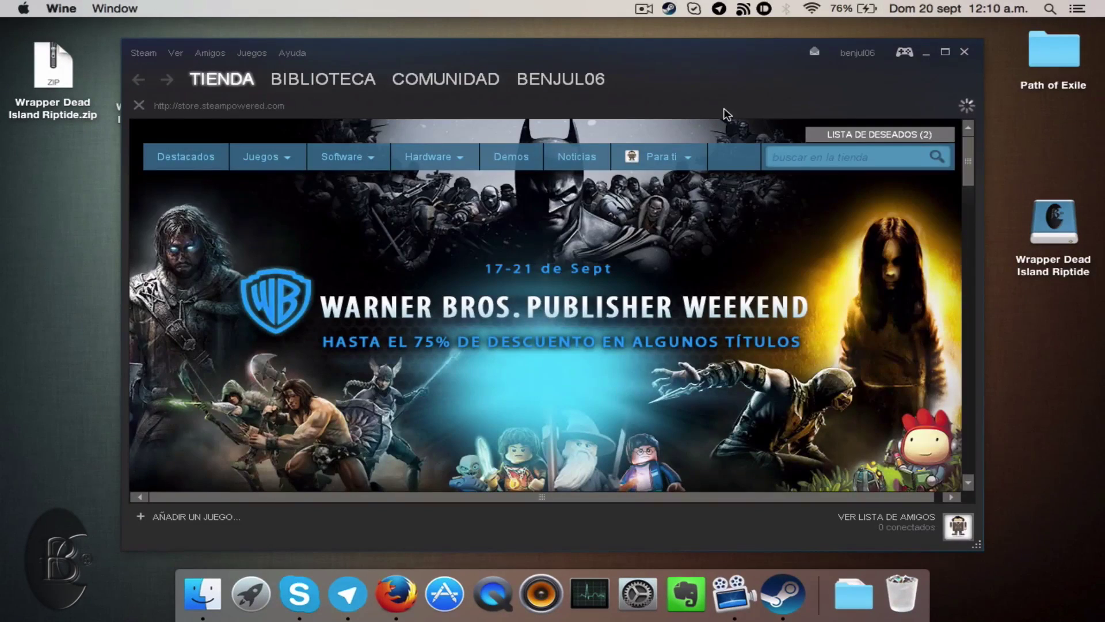
Install Dead Island Riptide from the Steam game library, accepting the license agreement and leaving both shortcut options off.
mouse_move(325, 74)
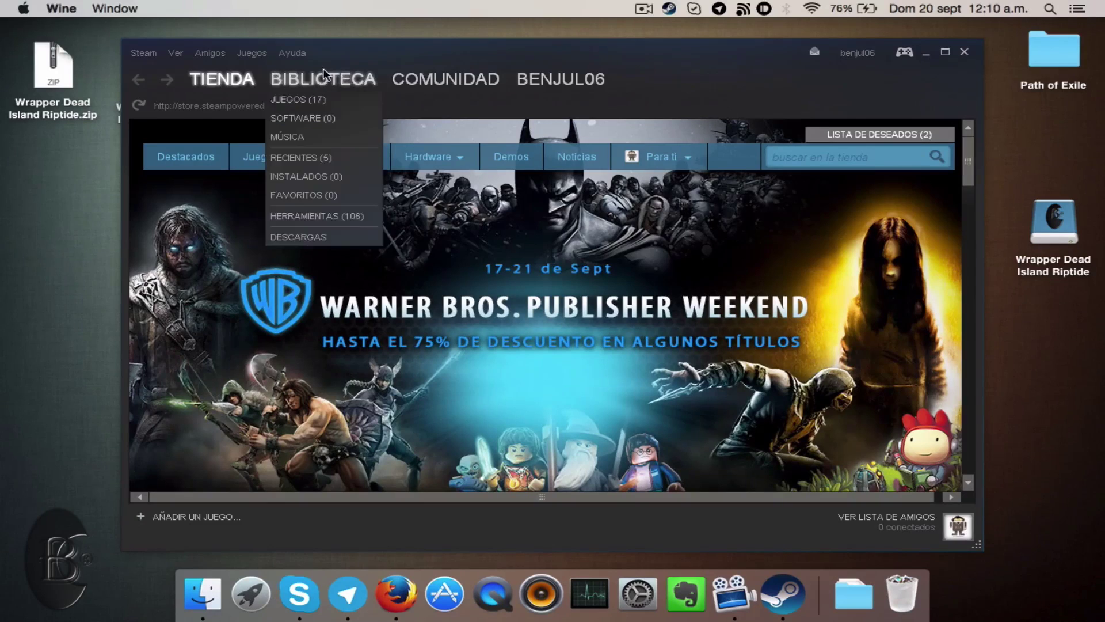
left_click(325, 102)
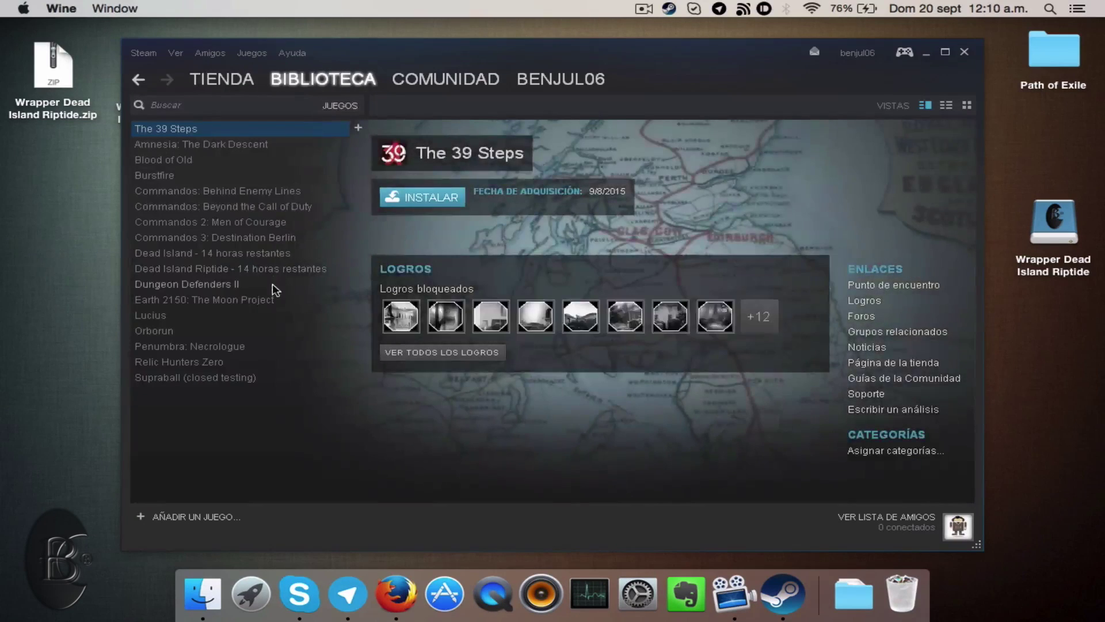
left_click(300, 268)
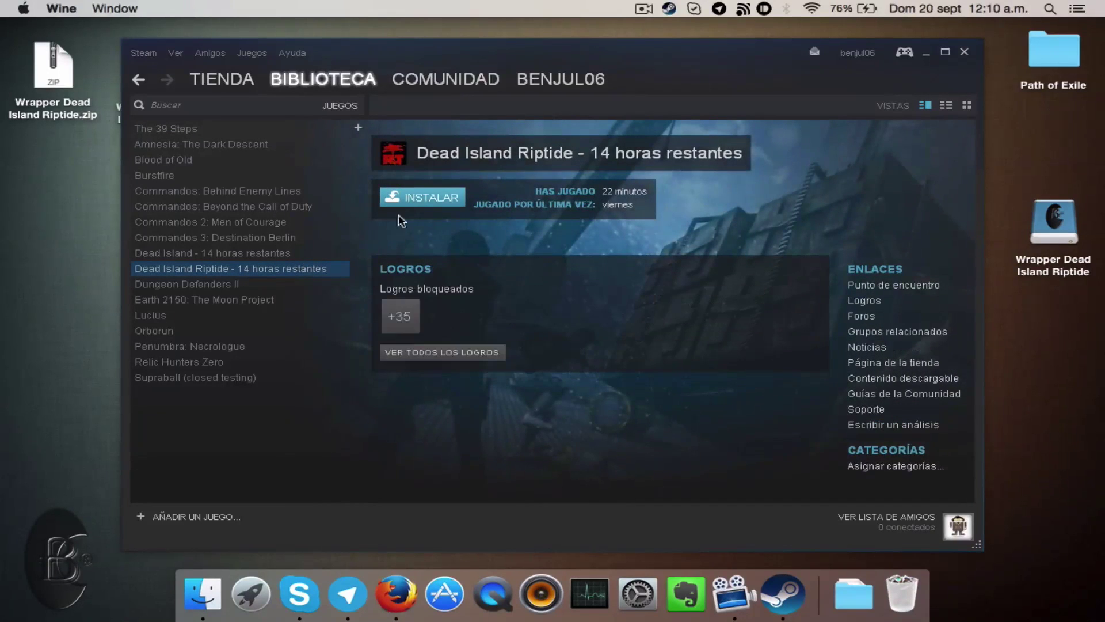
left_click(430, 201)
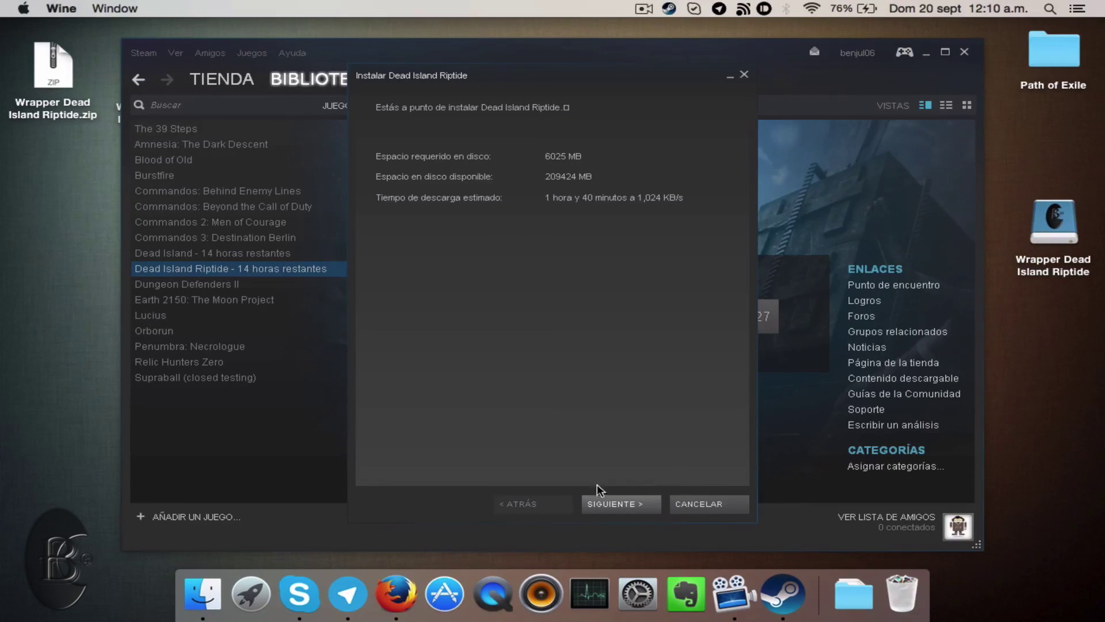
left_click(610, 505)
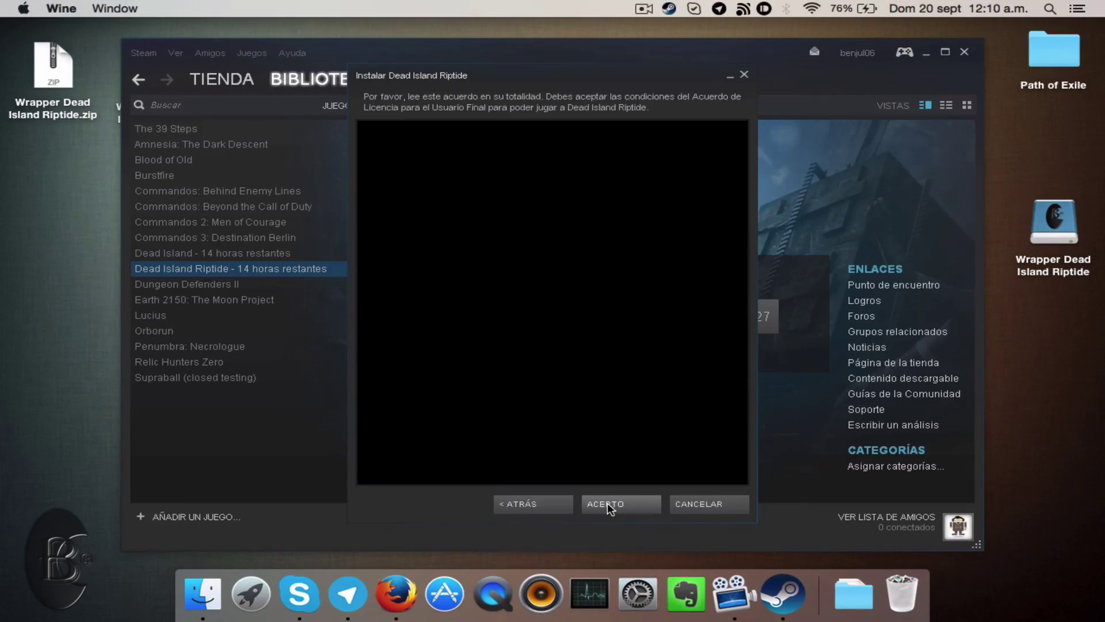
left_click(608, 506)
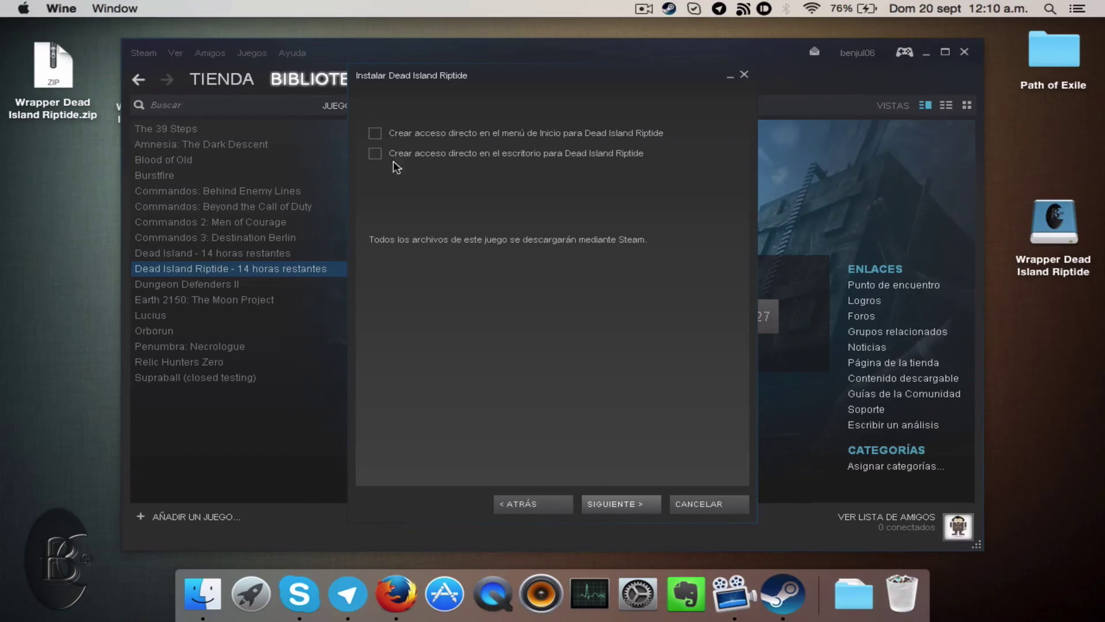
left_click(628, 503)
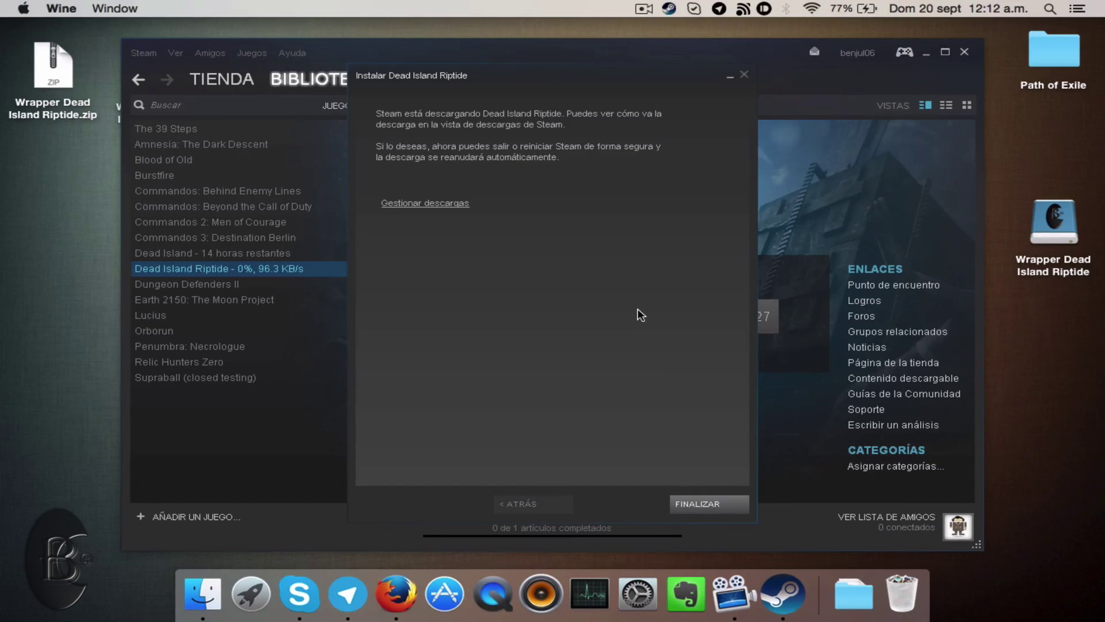
left_click(716, 510)
Dismiss the steamwebhelper.exe program error and show the download progress of Dead Island Riptide.
mouse_move(348, 85)
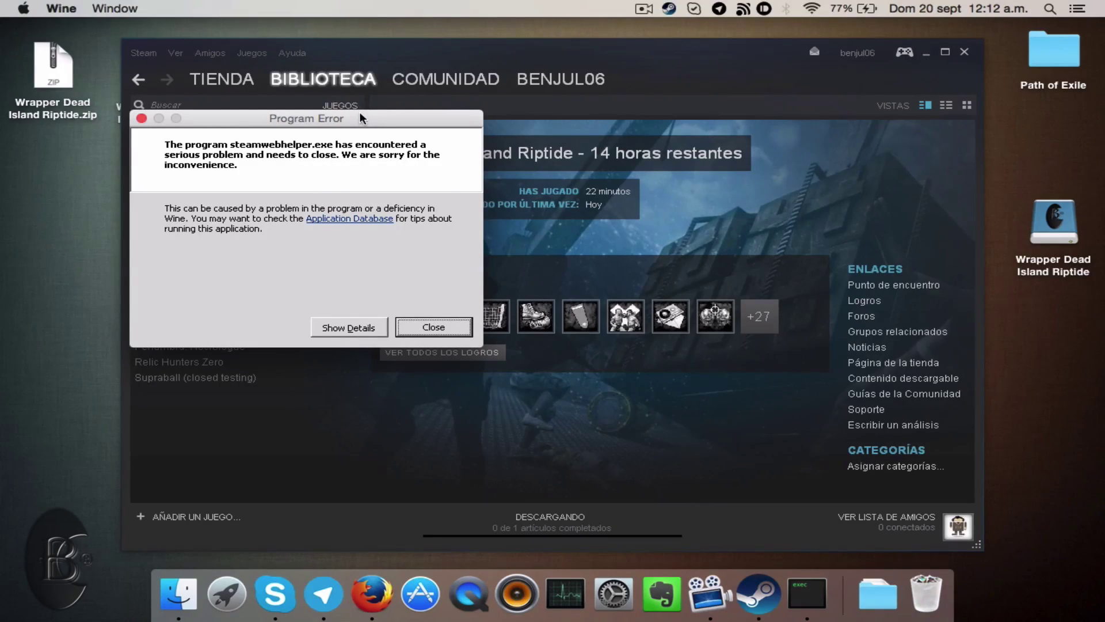
left_click(436, 328)
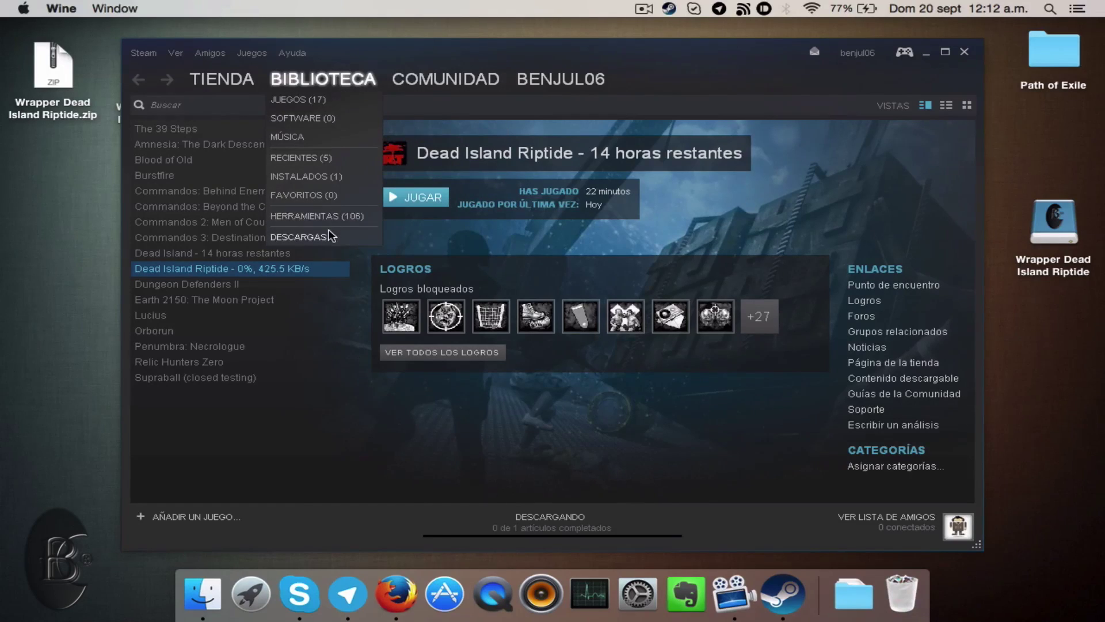
left_click(333, 236)
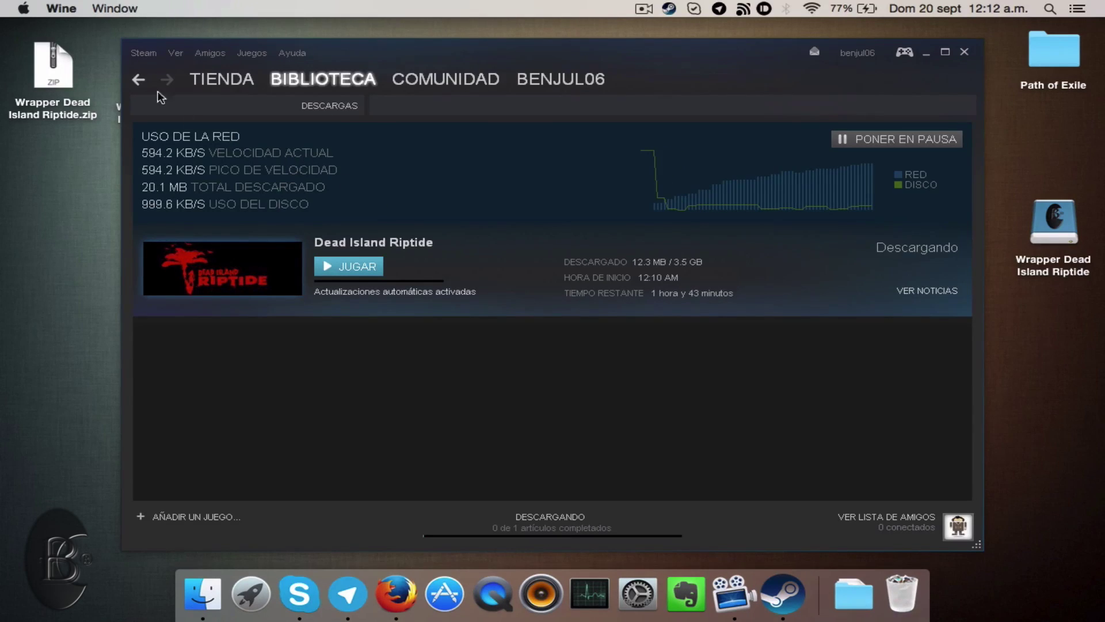
Try to restore a previous game backup in Steam, browsing the Z:\ drive for its folder, and cancel the restore.
left_click(145, 54)
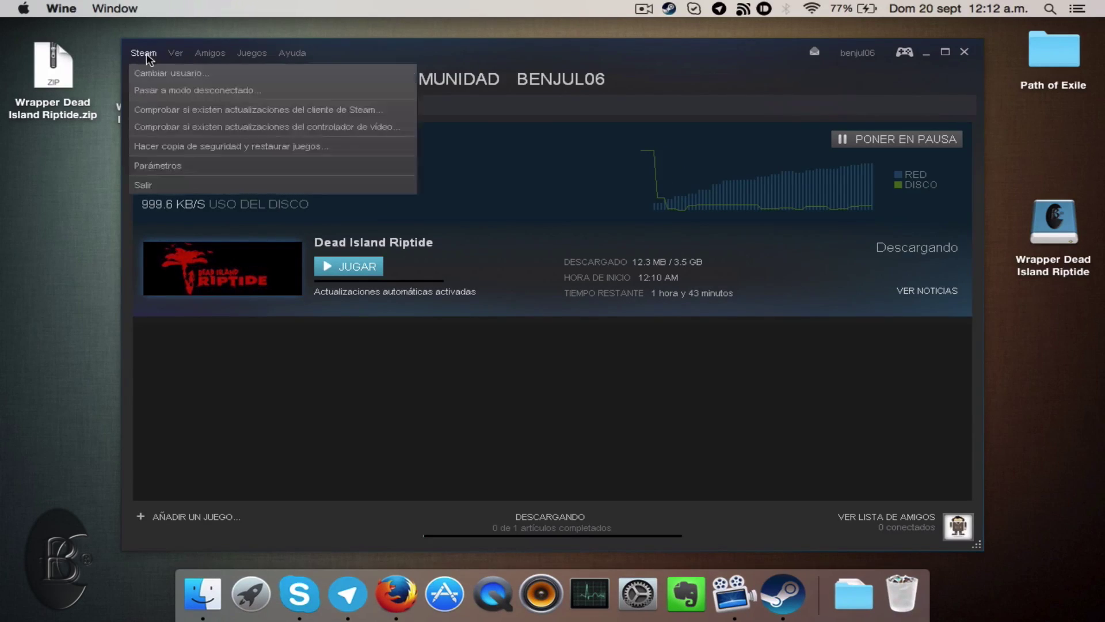
left_click(179, 147)
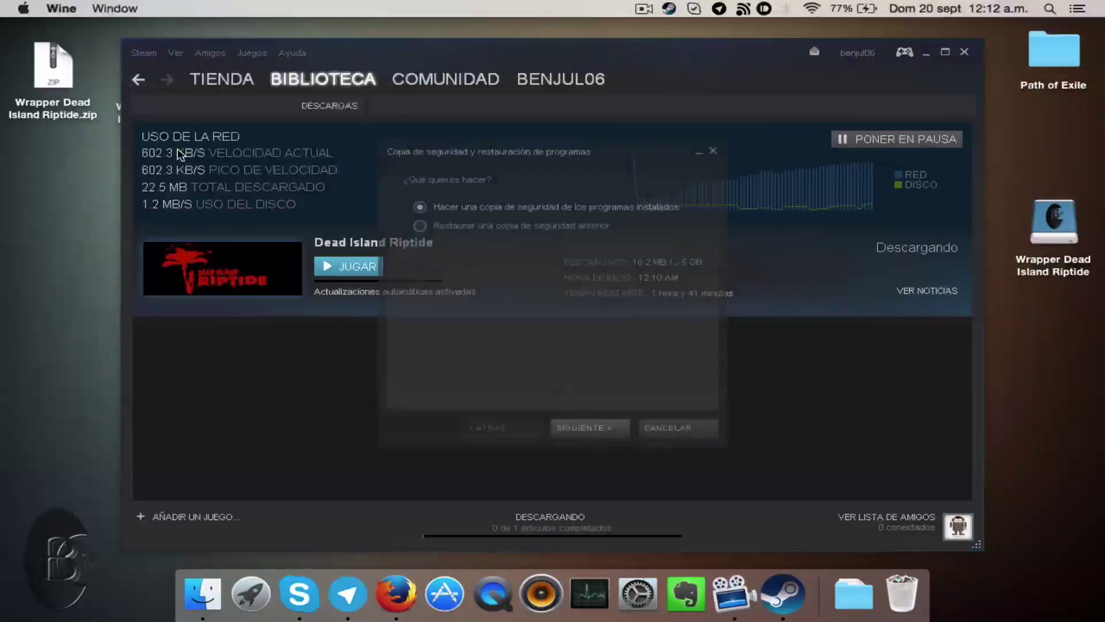
left_click(420, 226)
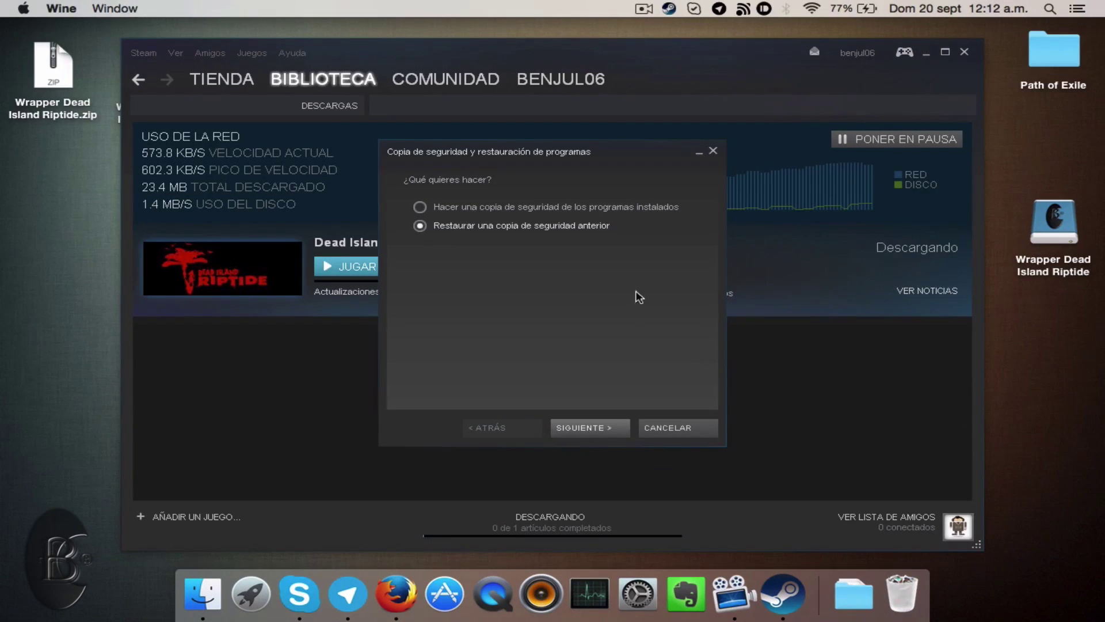
left_click(599, 427)
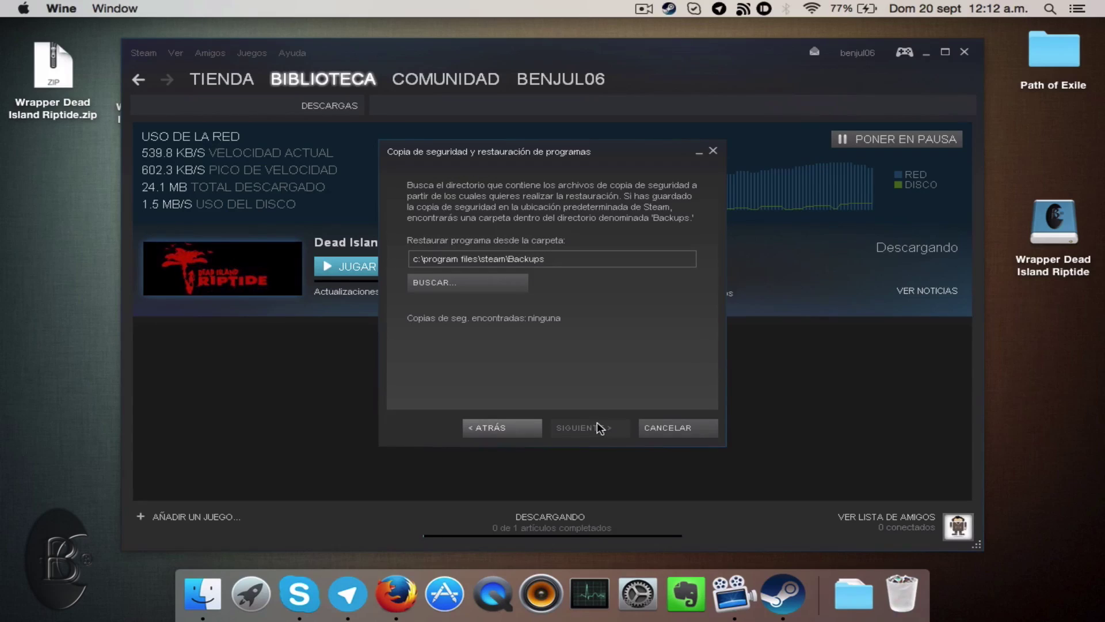
left_click(495, 284)
left_click(587, 198)
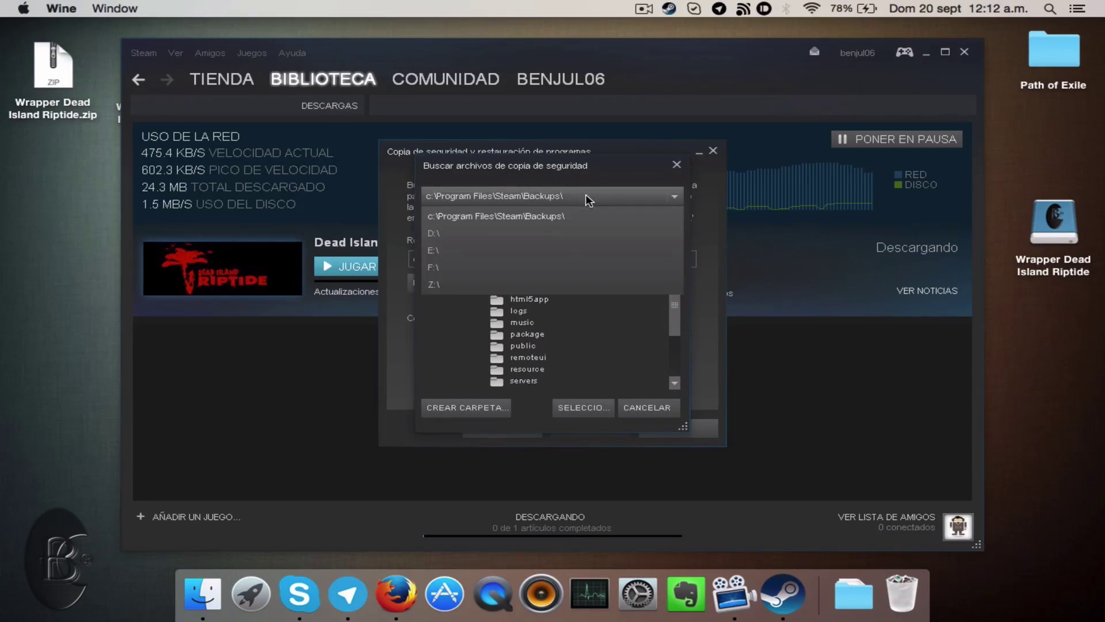
left_click(505, 285)
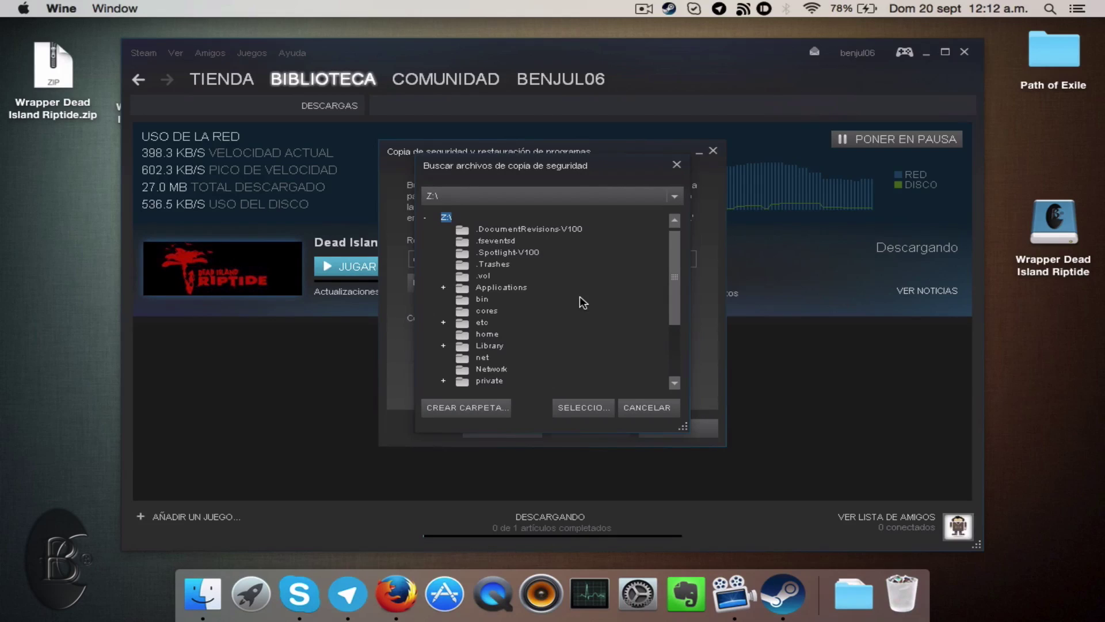
left_click(674, 197)
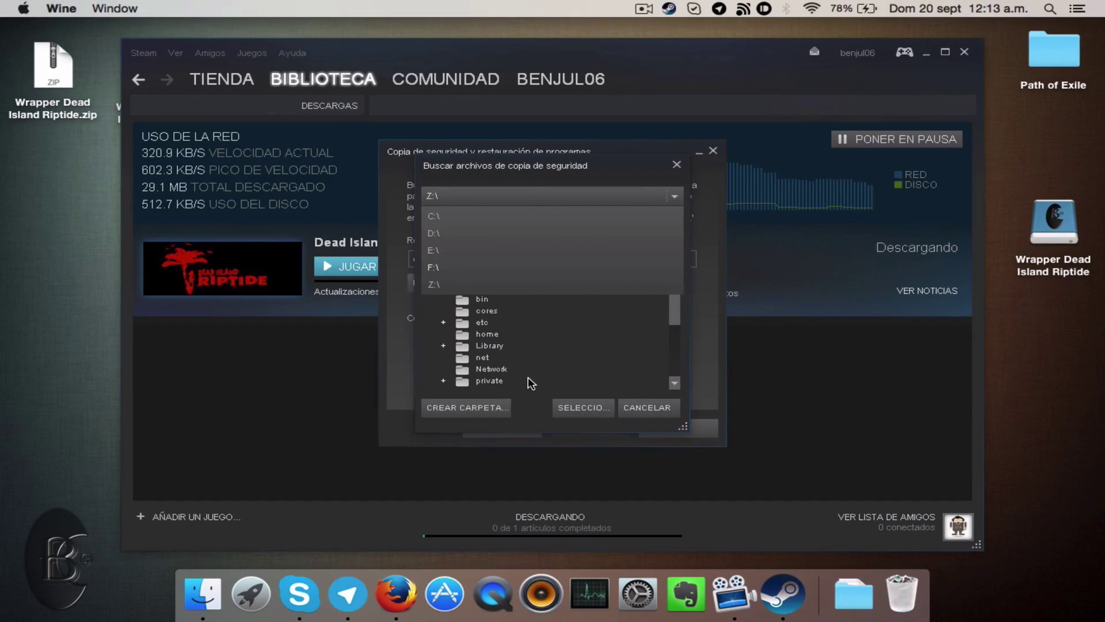
left_click(661, 413)
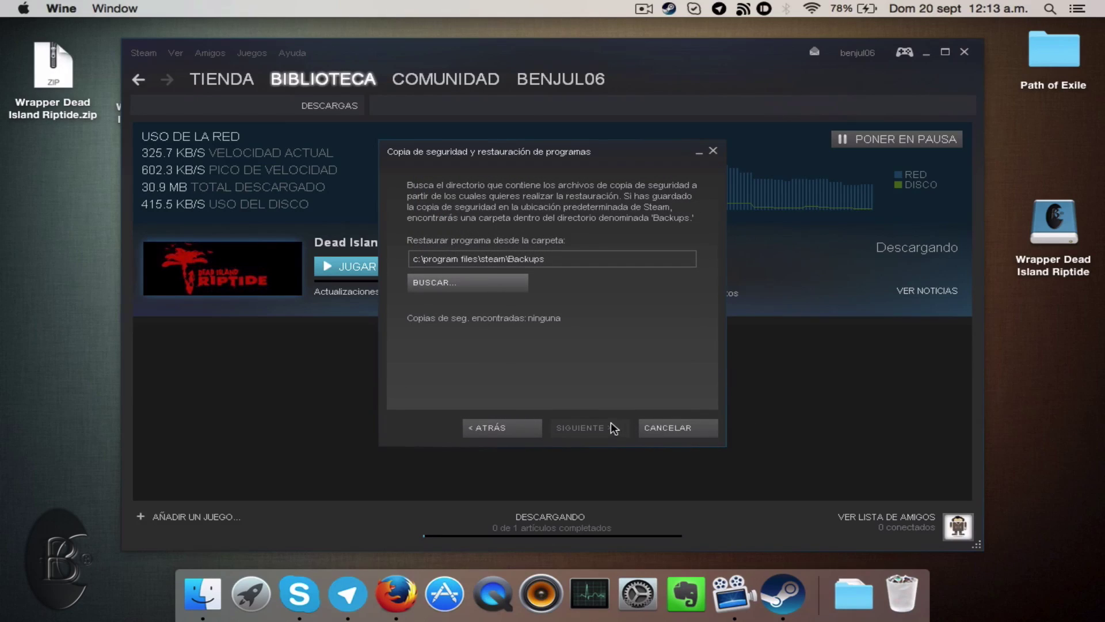
left_click(666, 430)
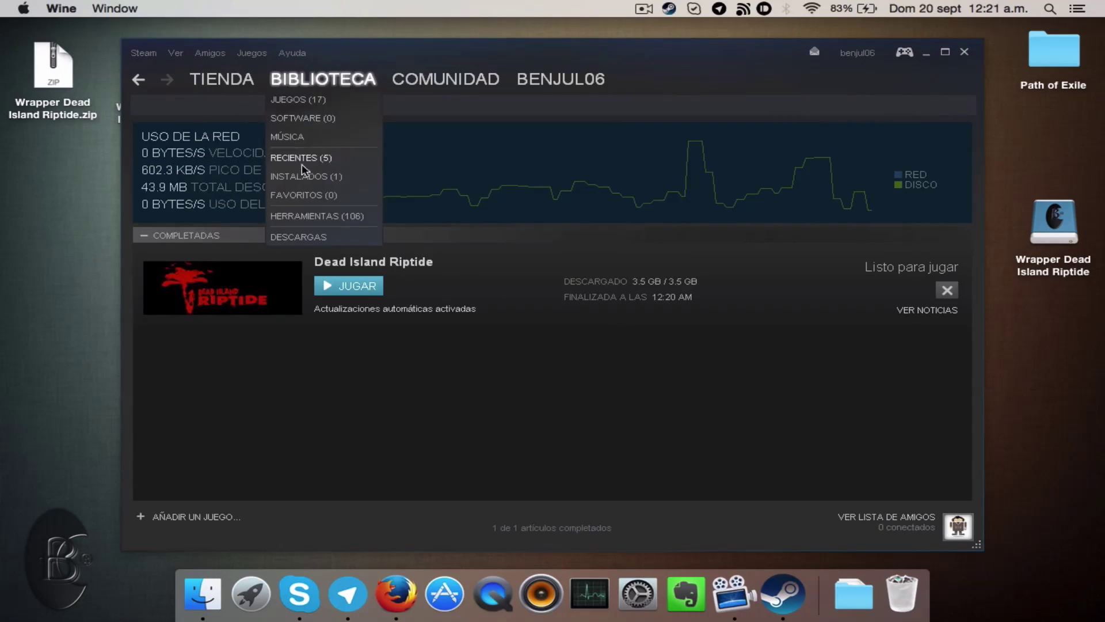
Disable the Steam interface during games in the client's in-game settings and accept the change.
left_click(138, 54)
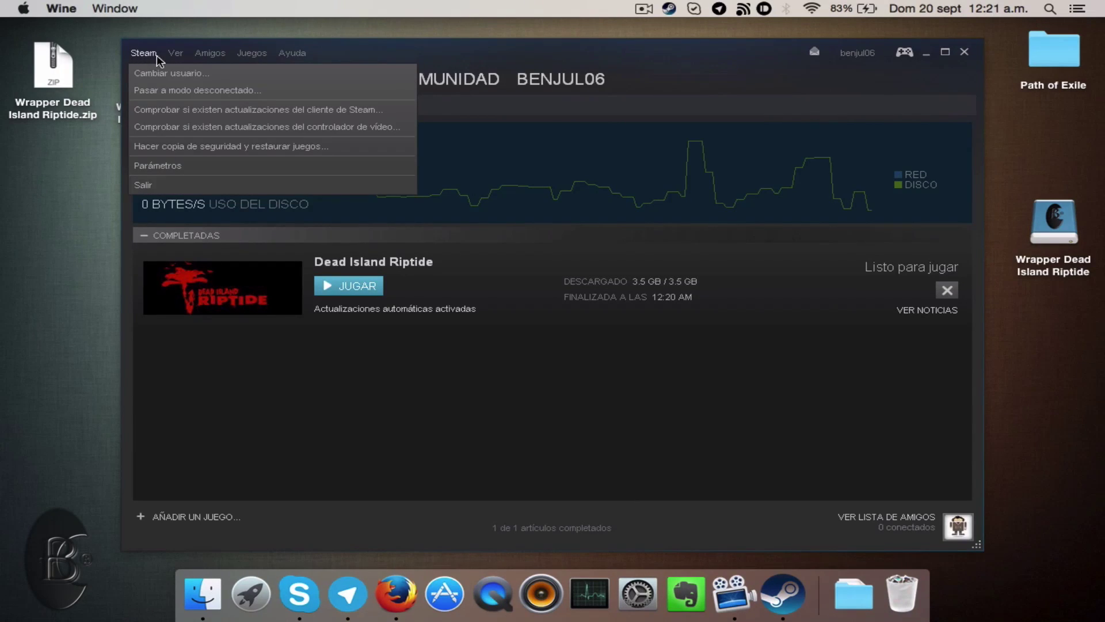
left_click(144, 53)
left_click(144, 53)
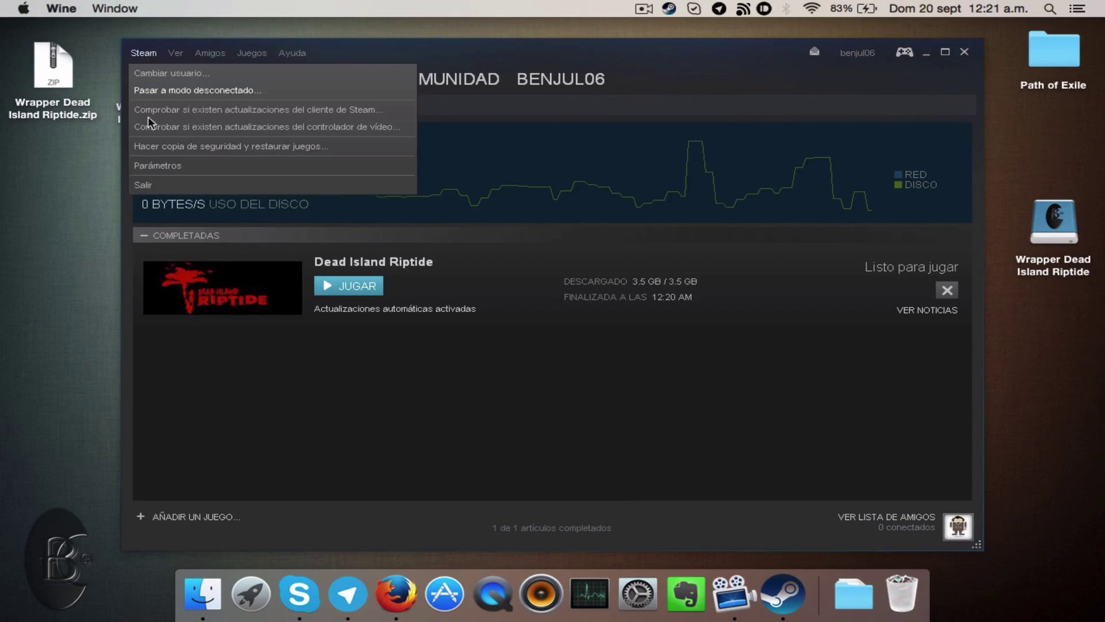
left_click(159, 166)
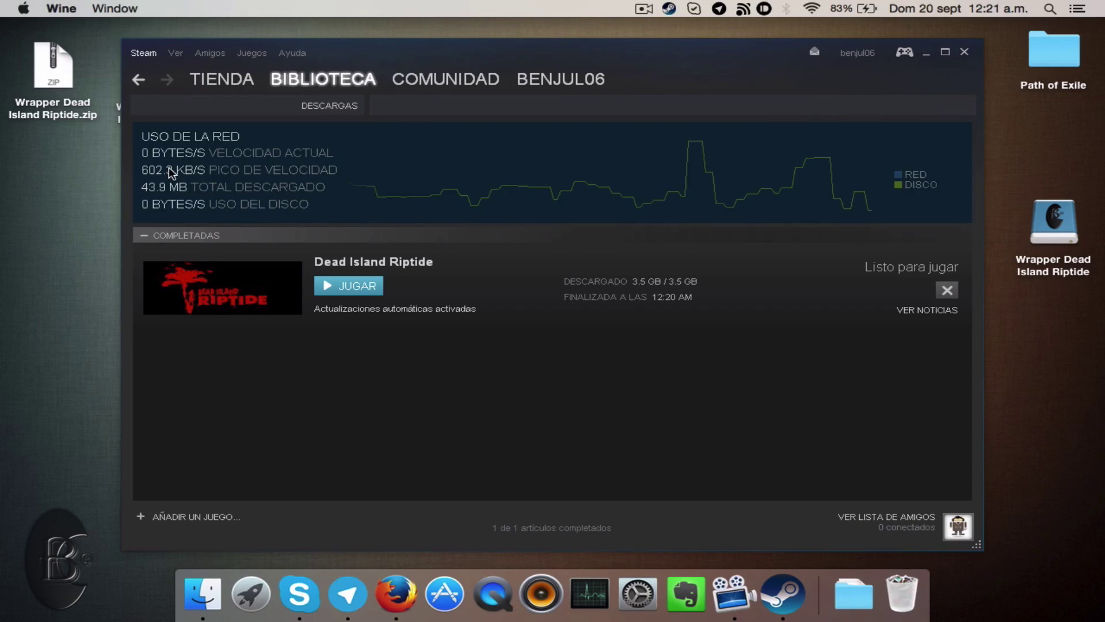
left_click_drag(633, 288, 369, 86)
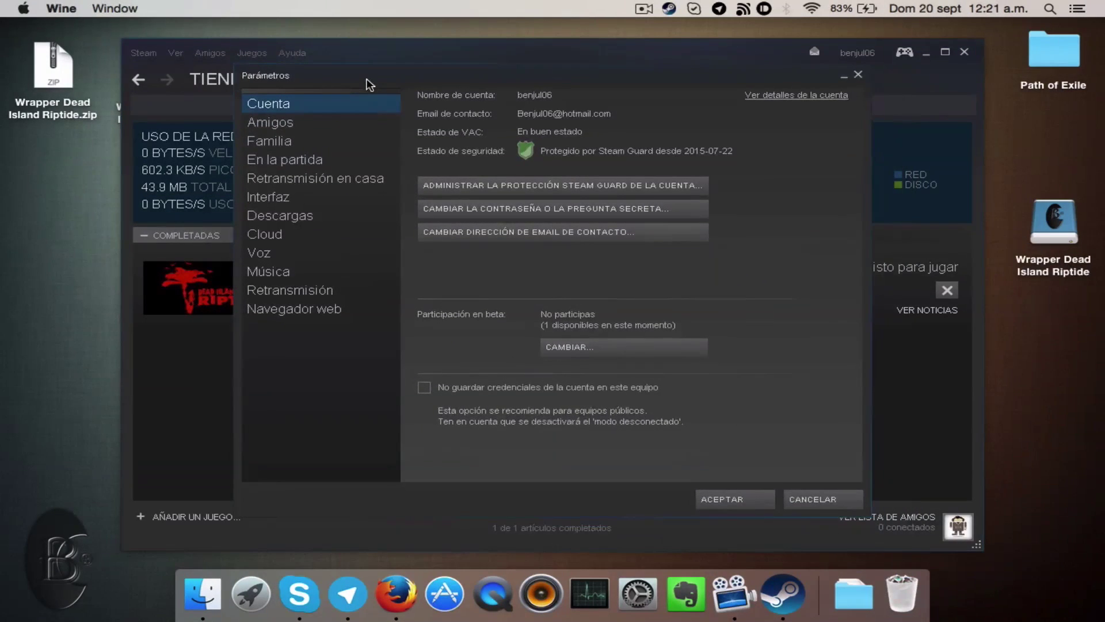
left_click(312, 167)
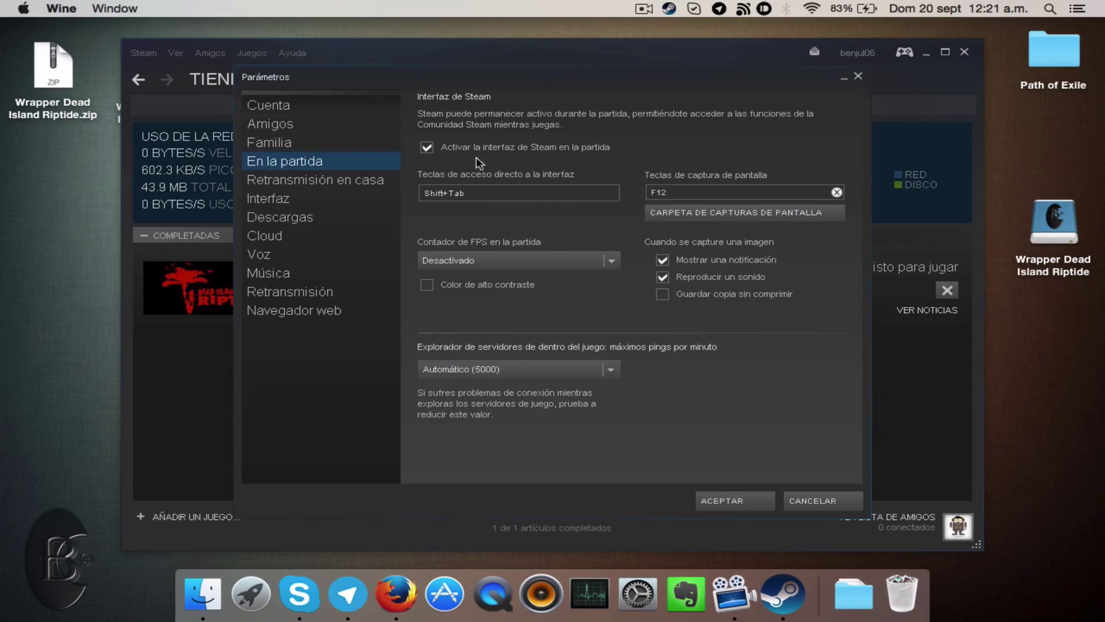
left_click(426, 148)
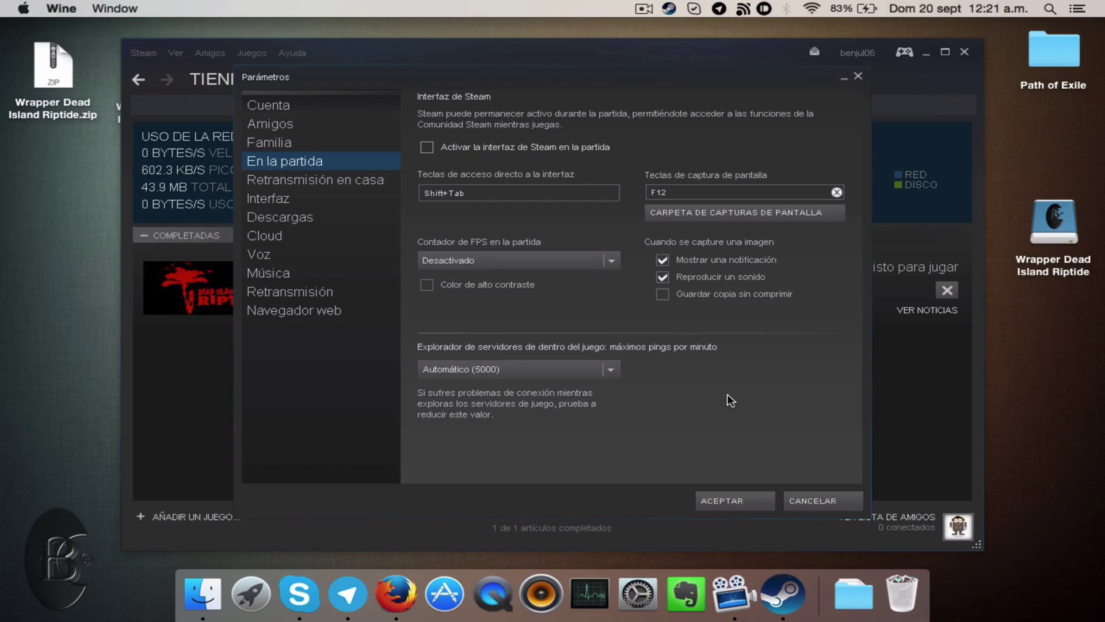
left_click(722, 499)
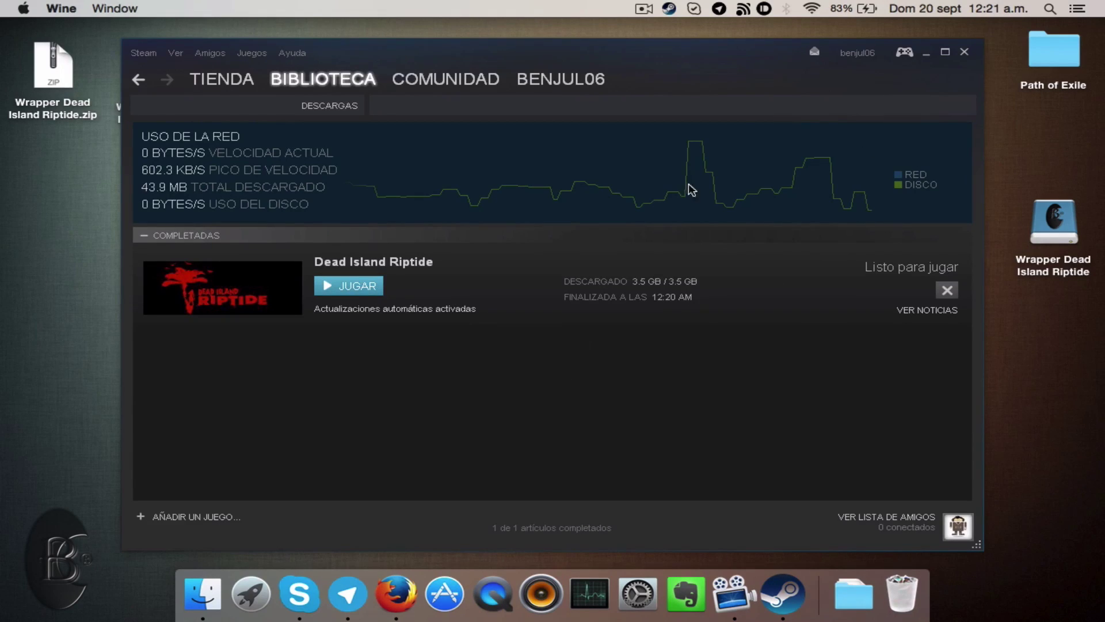
Close the Steam library window and quit the running Steam wrapper completely.
left_click(967, 53)
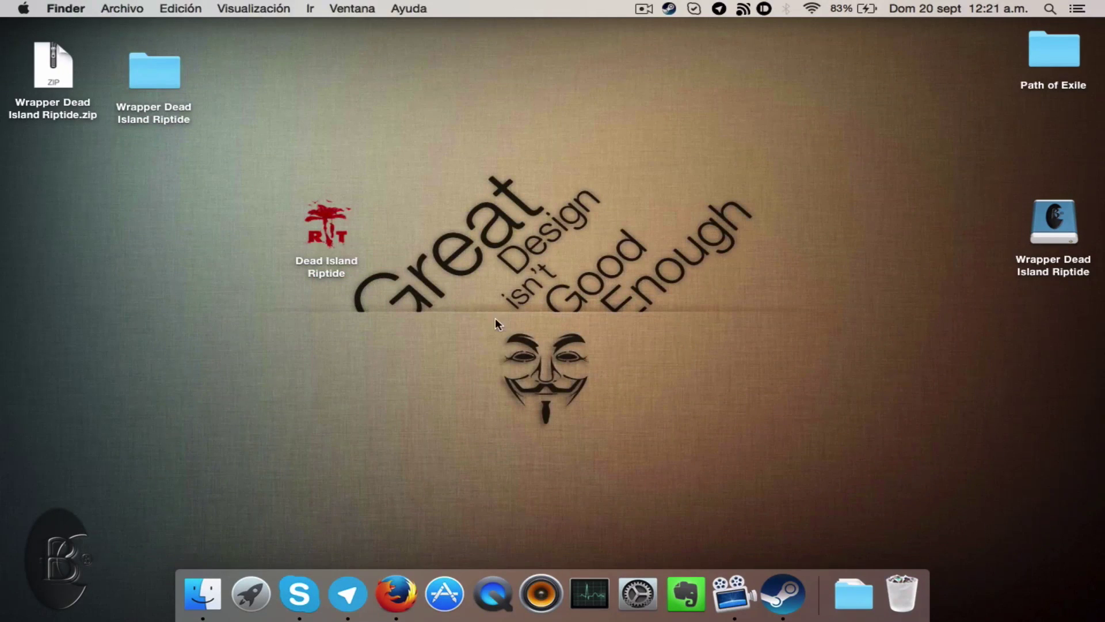
right_click(796, 611)
left_click(827, 520)
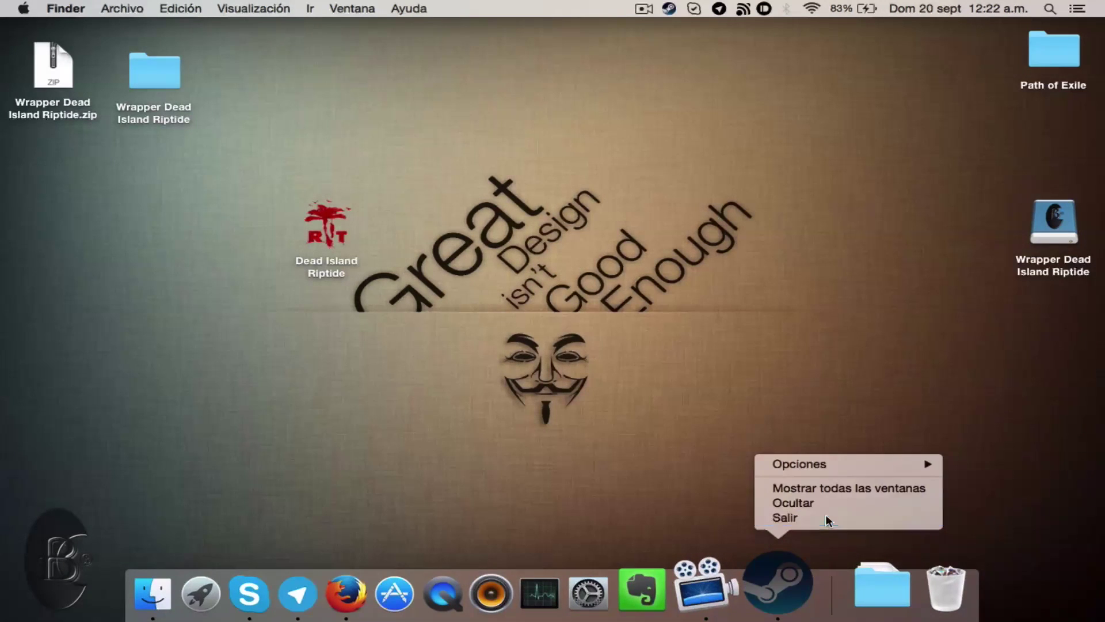
Show the package contents of the Dead Island Riptide wrapper on the desktop.
left_click(326, 223)
right_click(327, 222)
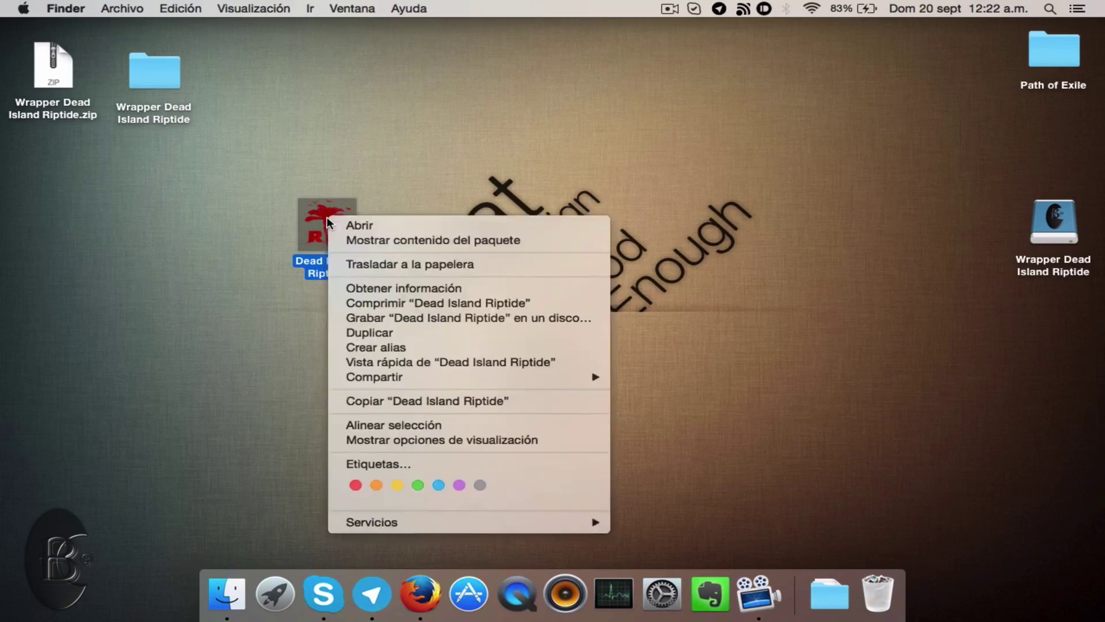
left_click(414, 173)
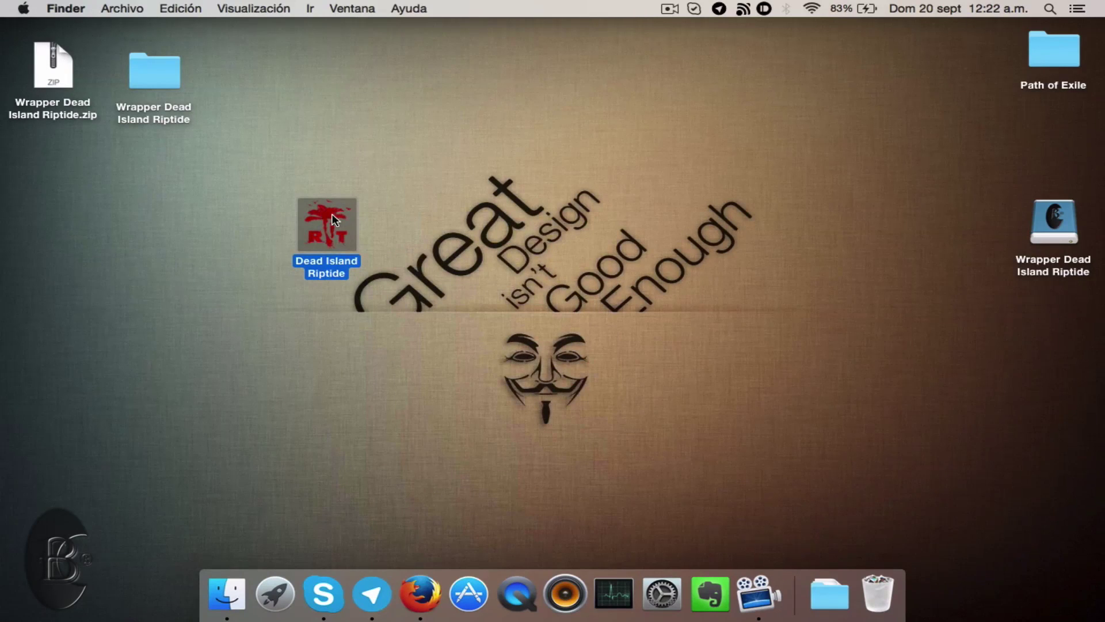
left_click(424, 247)
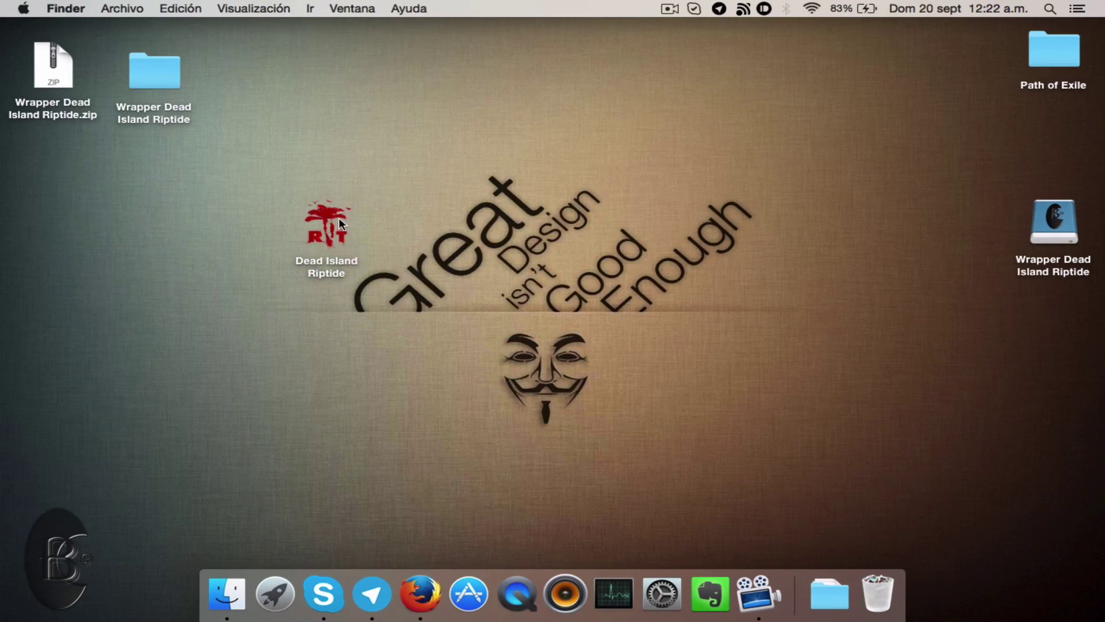
left_click(323, 207)
right_click(323, 207)
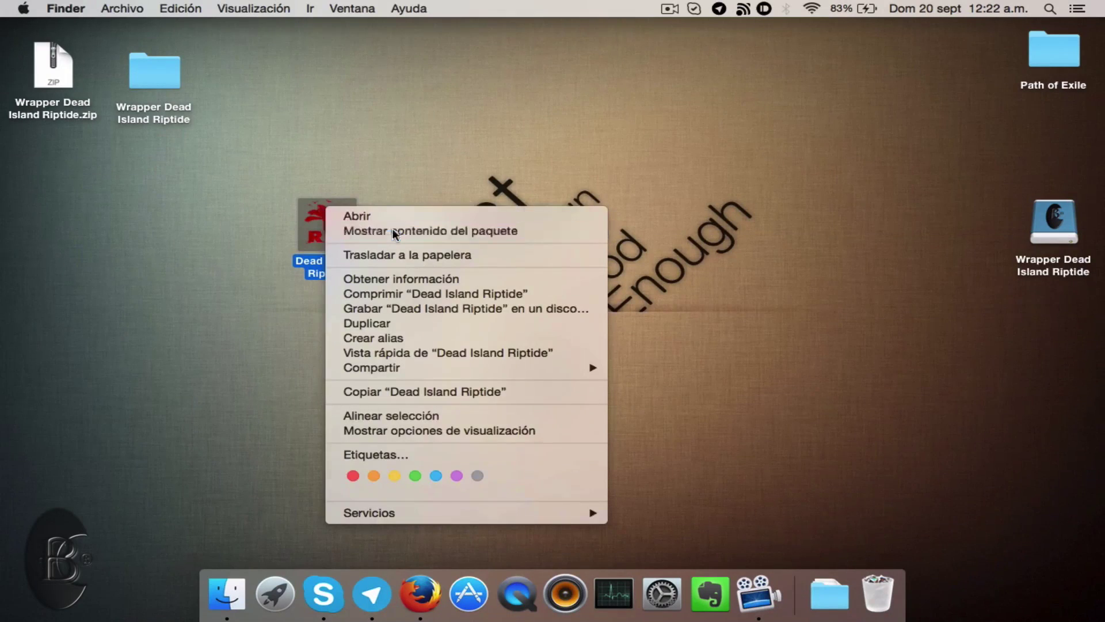
left_click(394, 233)
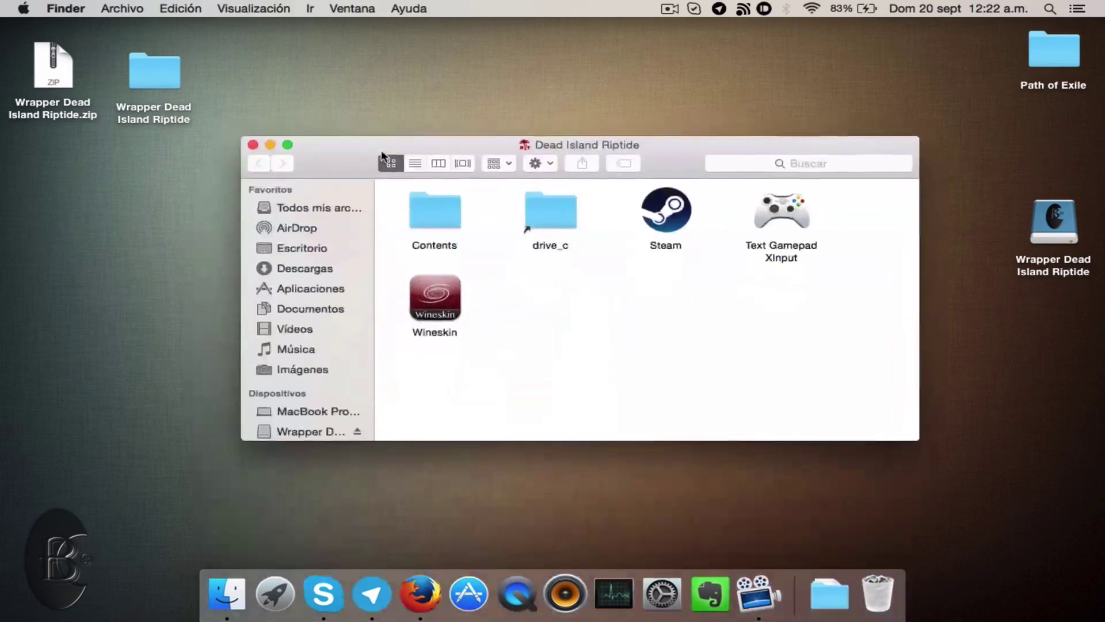
Launch Wineskin from the package contents and open its advanced configuration.
left_click_drag(382, 154, 379, 159)
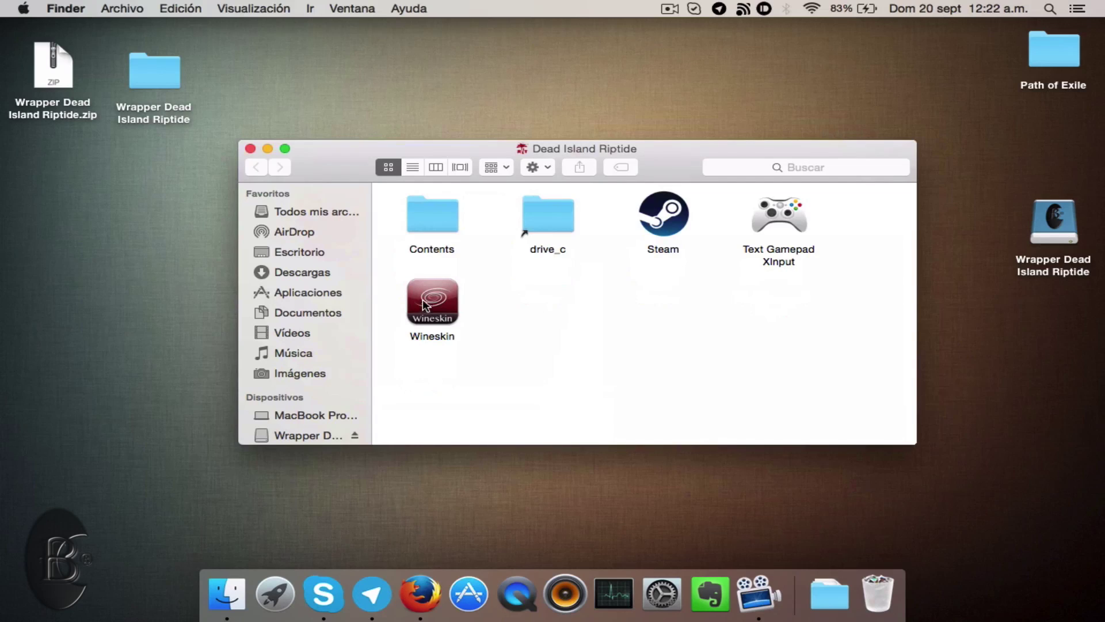
left_click_drag(353, 147, 349, 198)
double_click(426, 351)
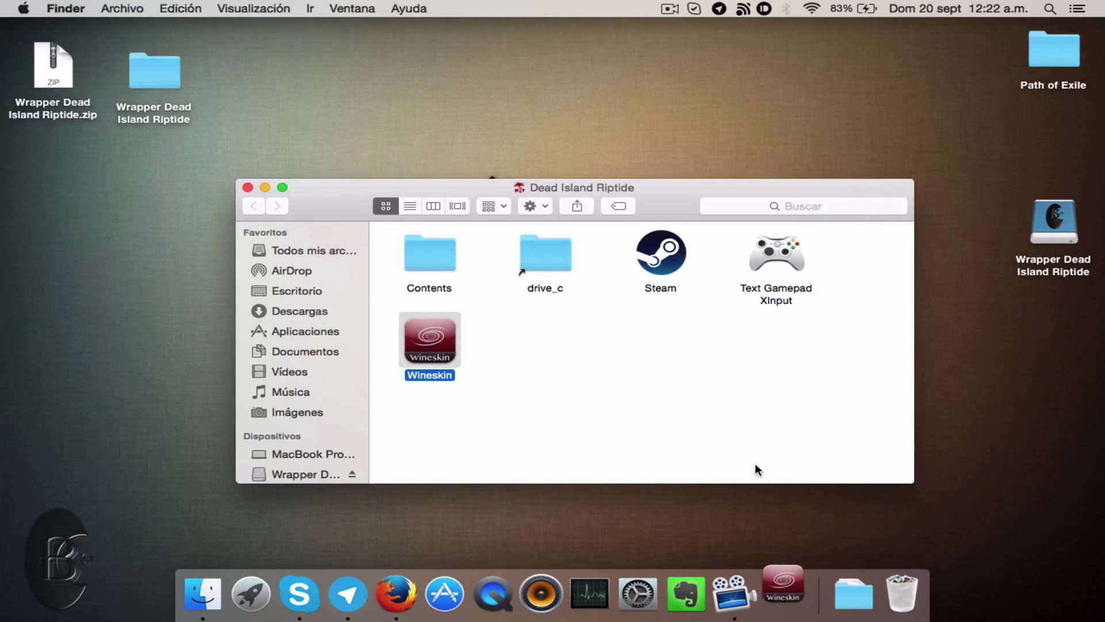
left_click(581, 334)
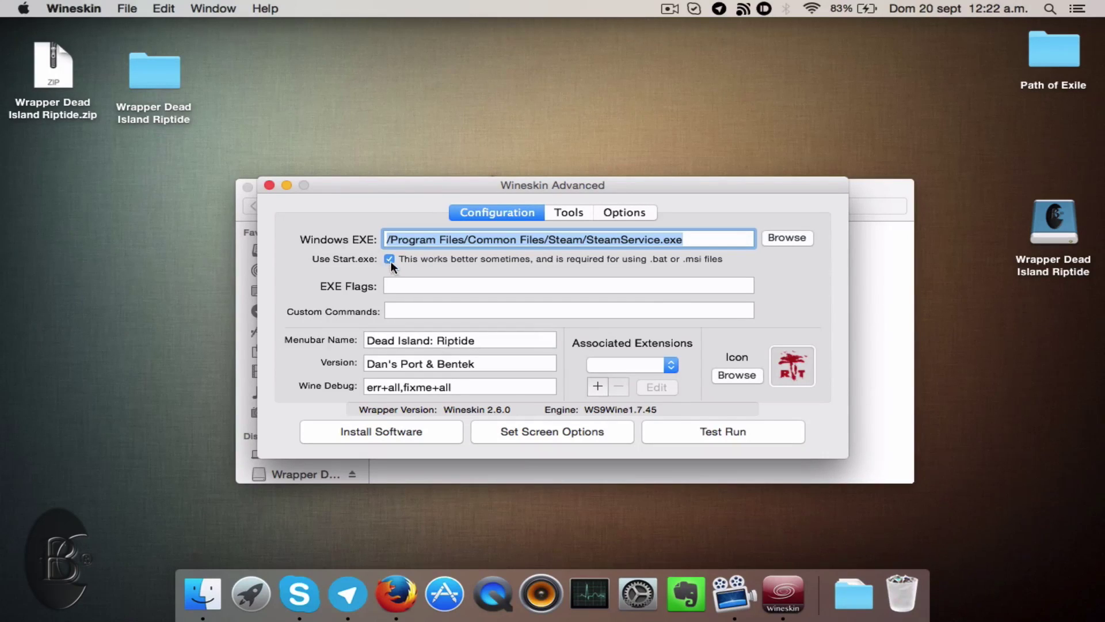
left_click(706, 239)
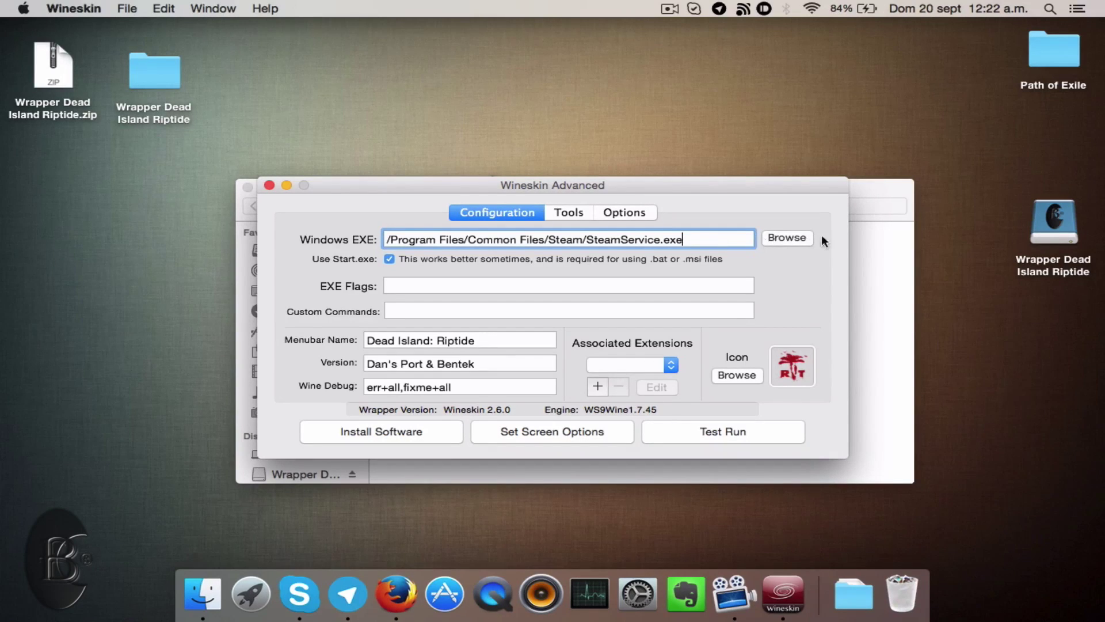
Set the Windows EXE to DeadIslandGame_x86_rwdi.exe in Program Files/Steam/steamapps/common/diriptide and close the Wineskin configuration.
left_click(785, 236)
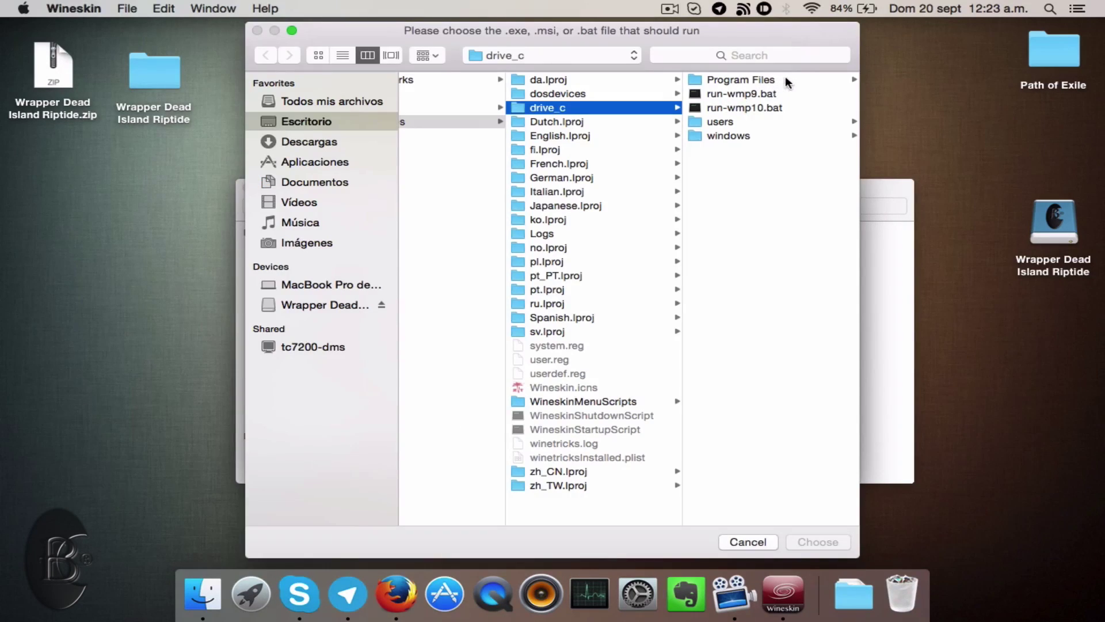
left_click(785, 76)
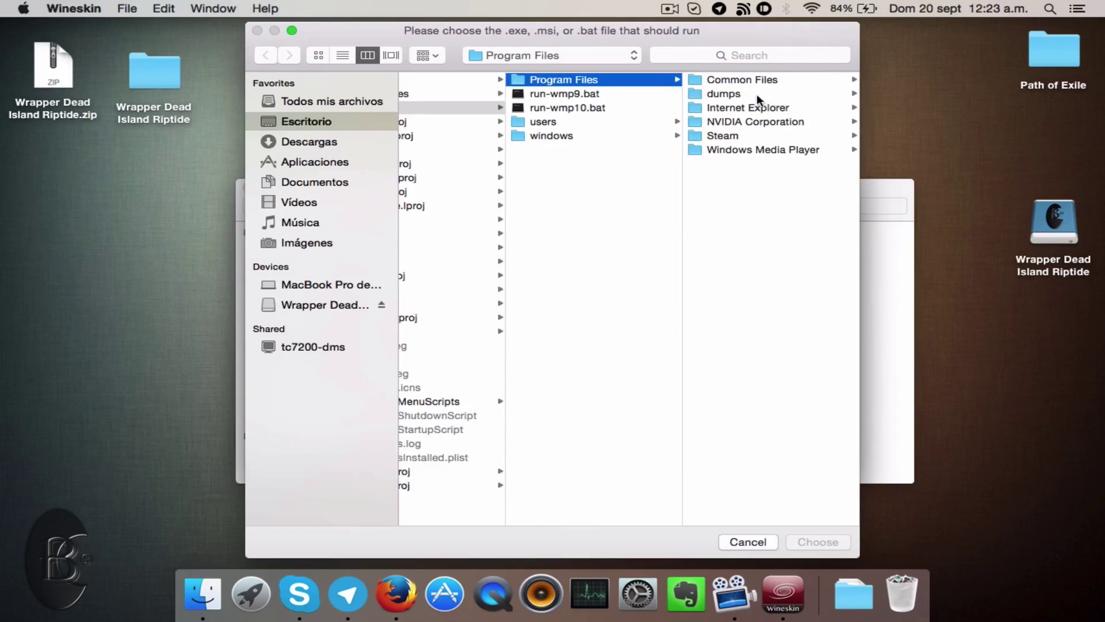
left_click(742, 136)
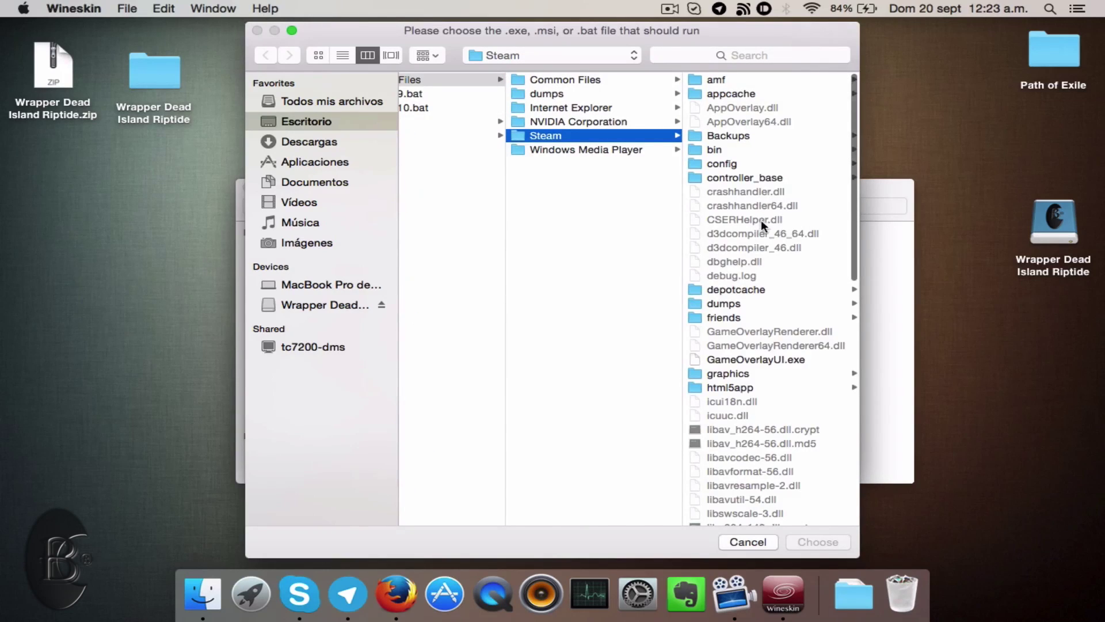
scroll(761, 220, "down", 10)
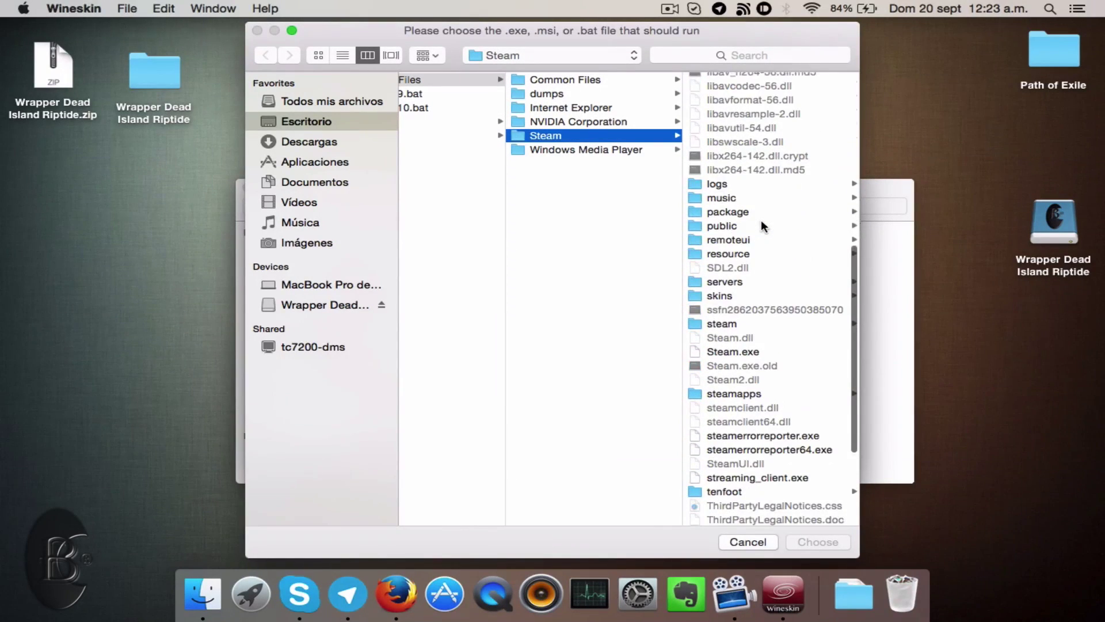
scroll(761, 222, "down", 3)
left_click(757, 287)
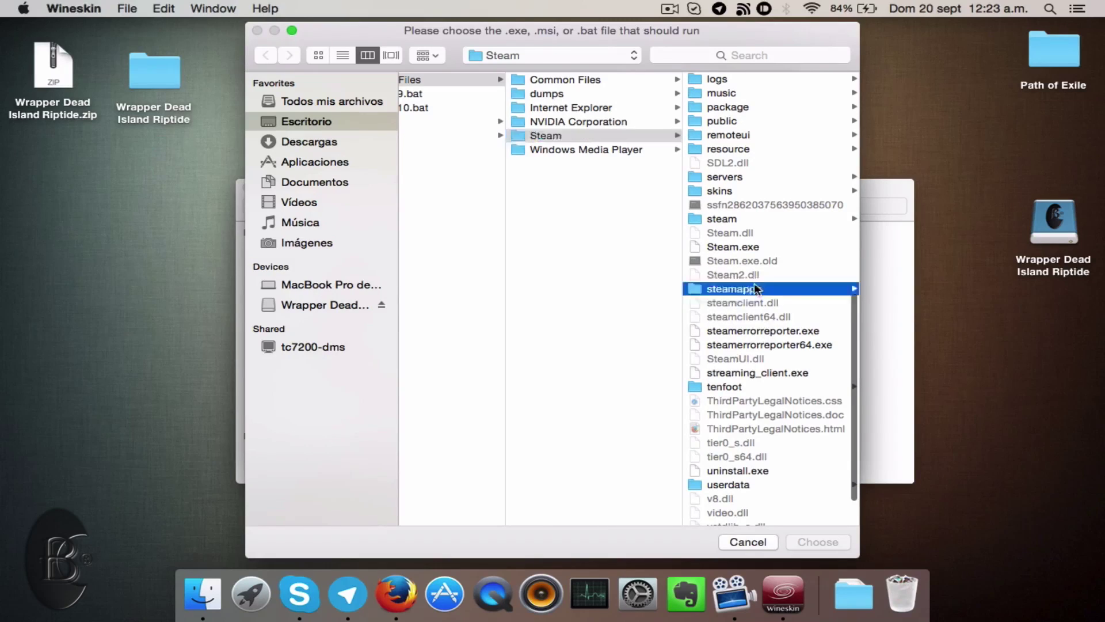
left_click(737, 95)
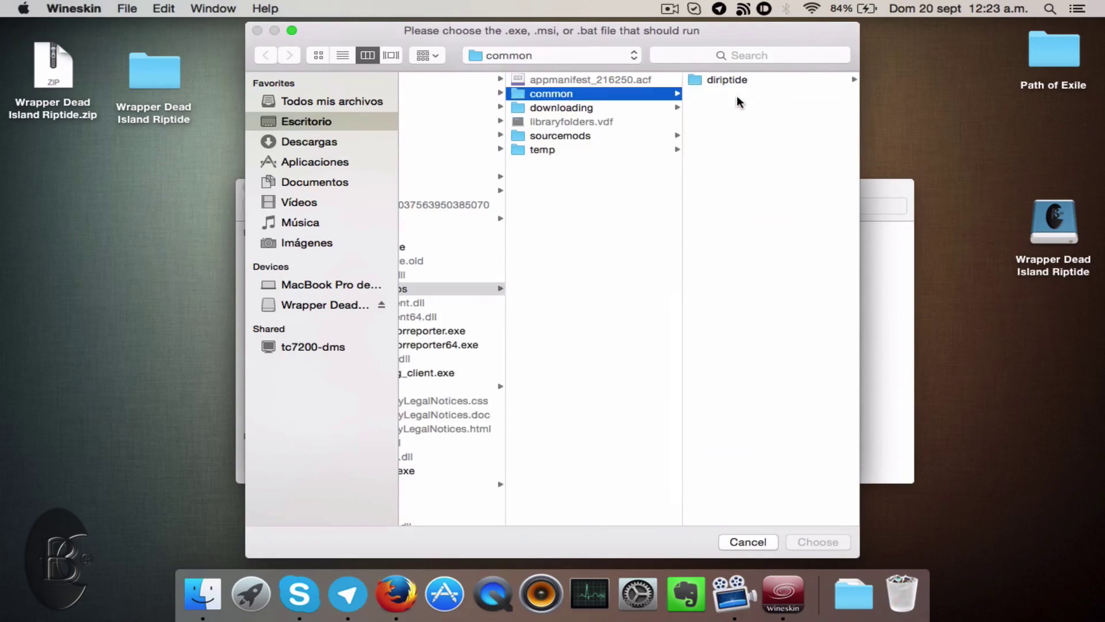
left_click(768, 81)
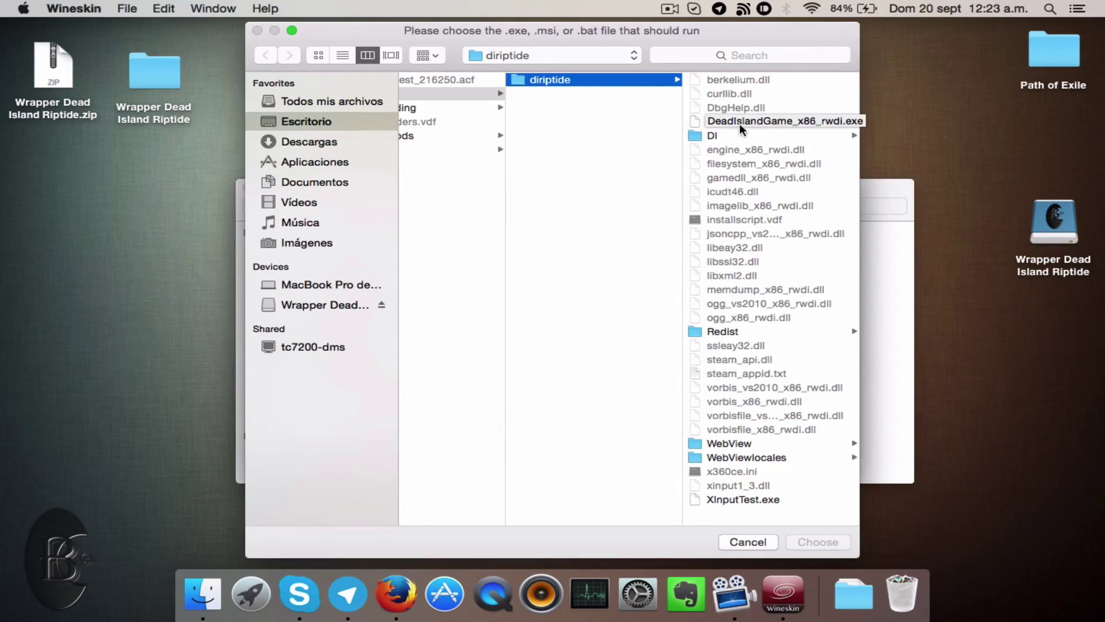
left_click(820, 120)
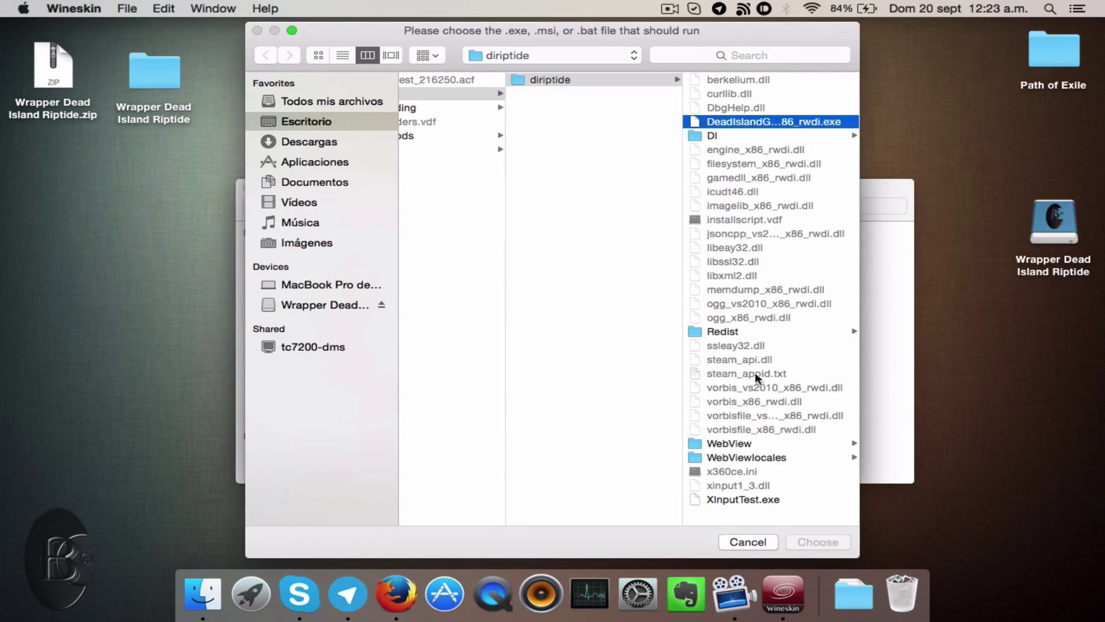
left_click(825, 540)
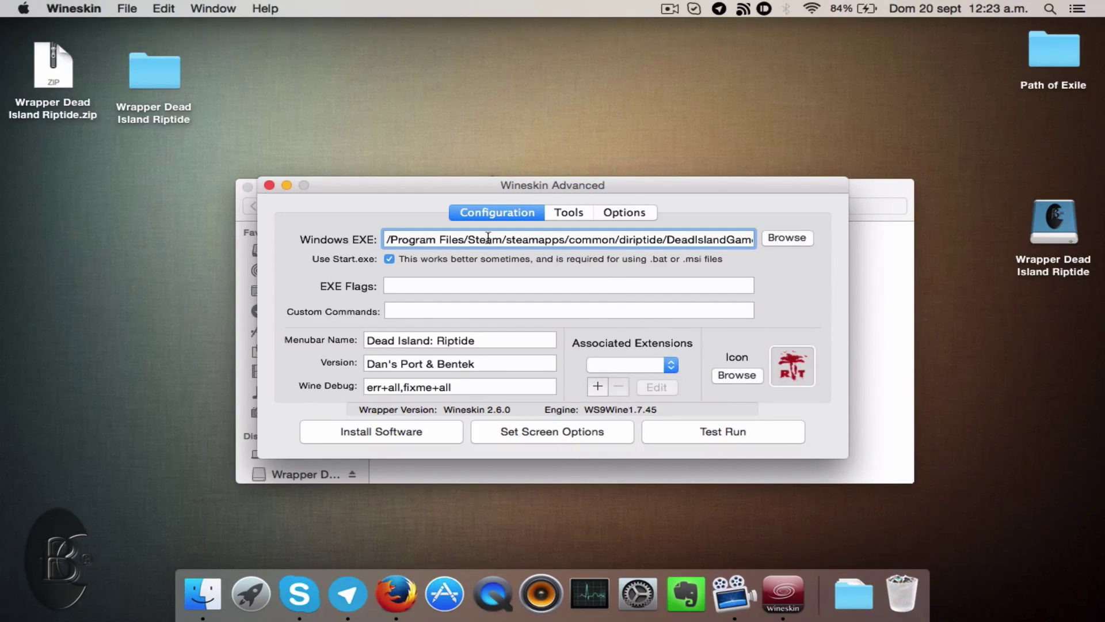
left_click(268, 185)
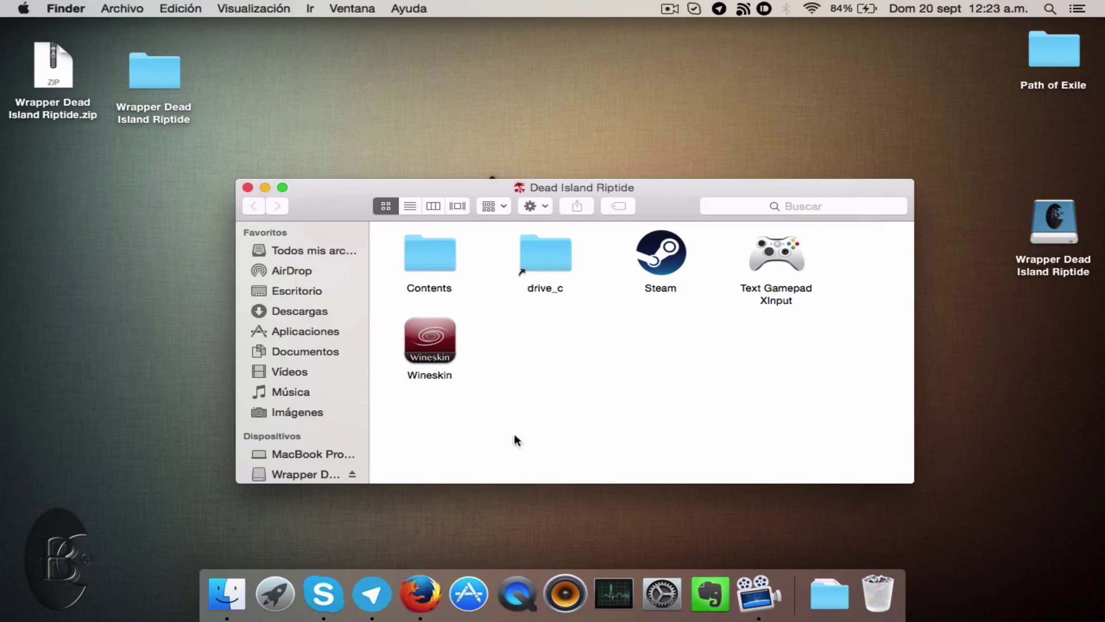
Reopen Wineskin's advanced configuration to check the Windows EXE path, and close it along with the package window.
double_click(433, 354)
left_click(572, 339)
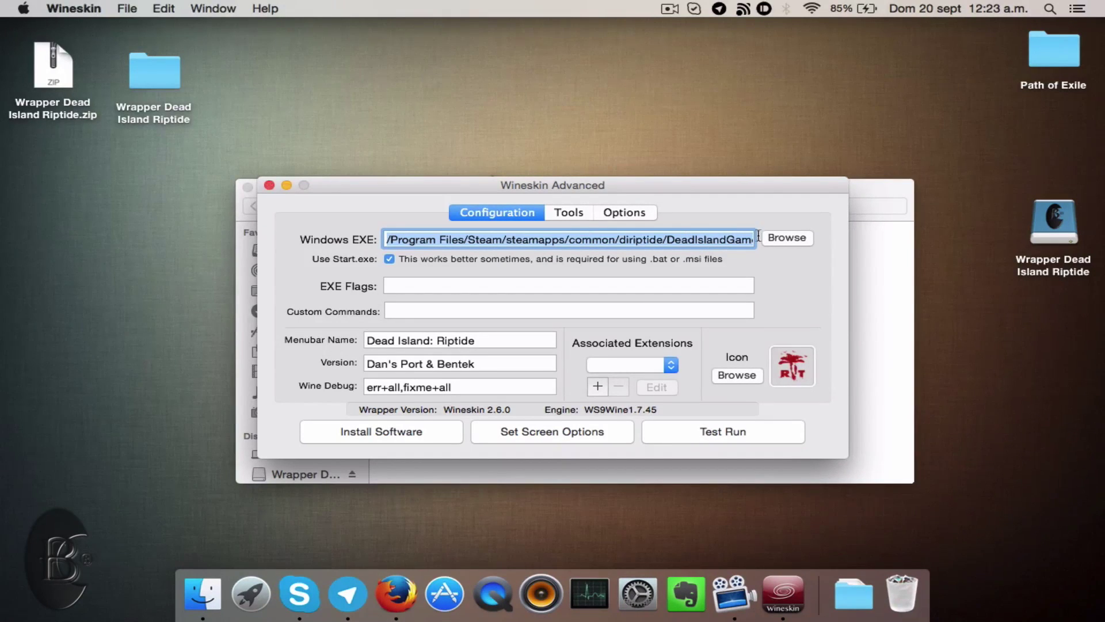
left_click(269, 185)
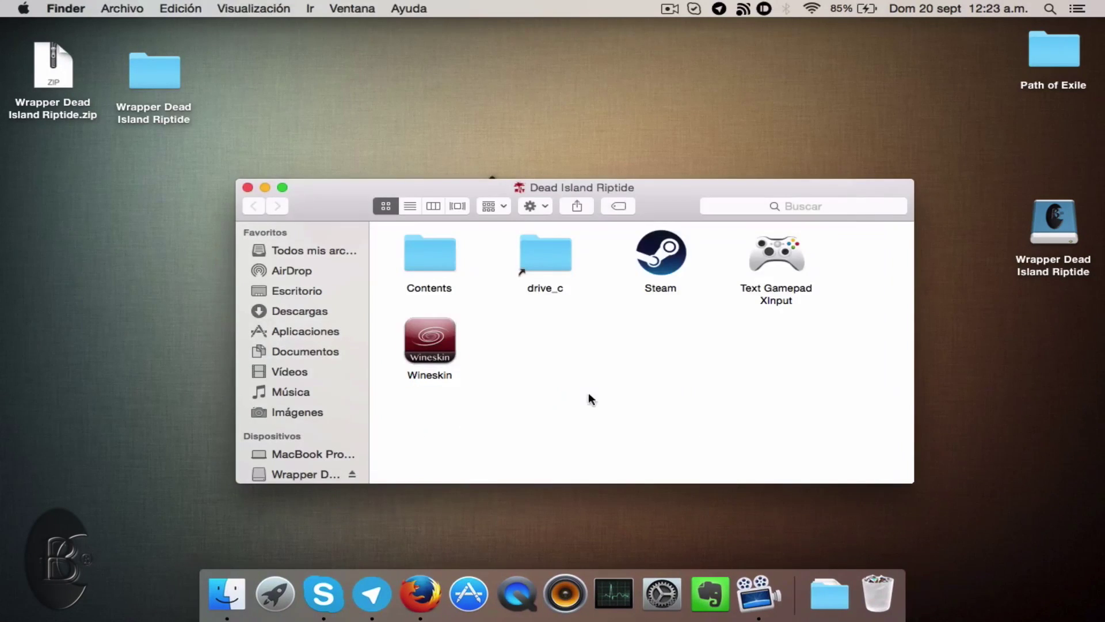
left_click(247, 188)
left_click(434, 227)
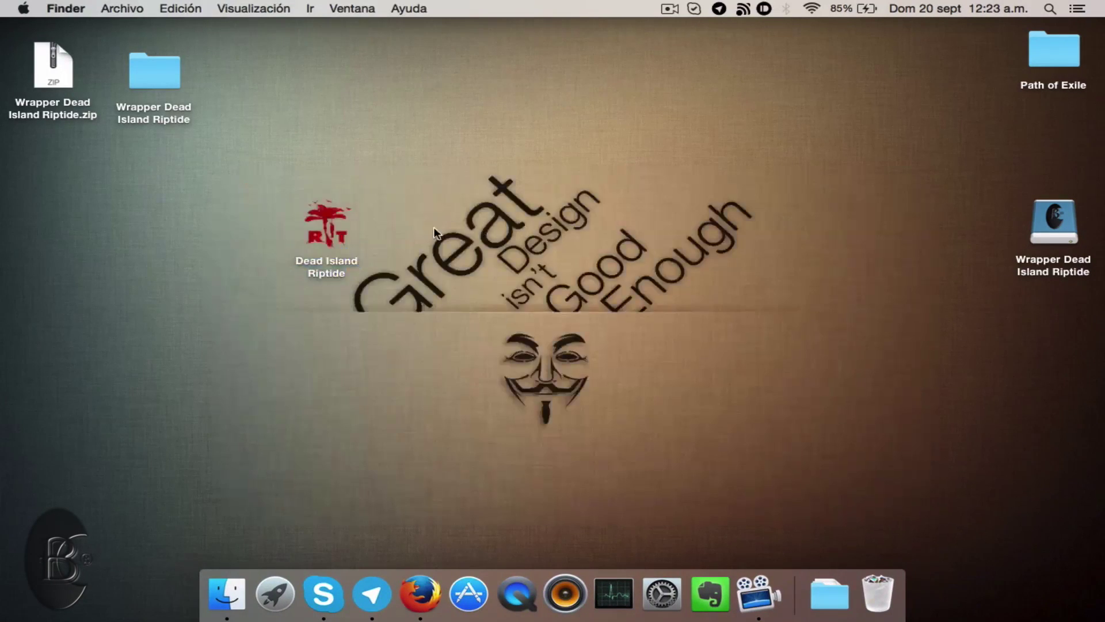
Launch Dead Island Riptide from the desktop, raise the sound volume and skip the intro to the main menu.
left_click(333, 210)
left_click(469, 235)
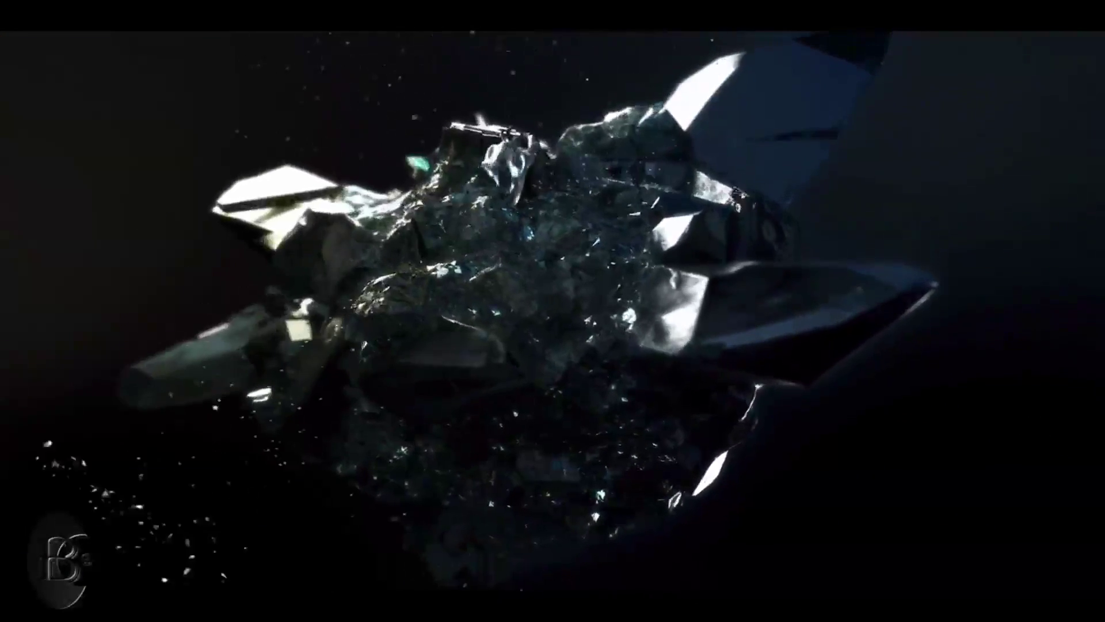
key("XF86AudioRaiseVolume")
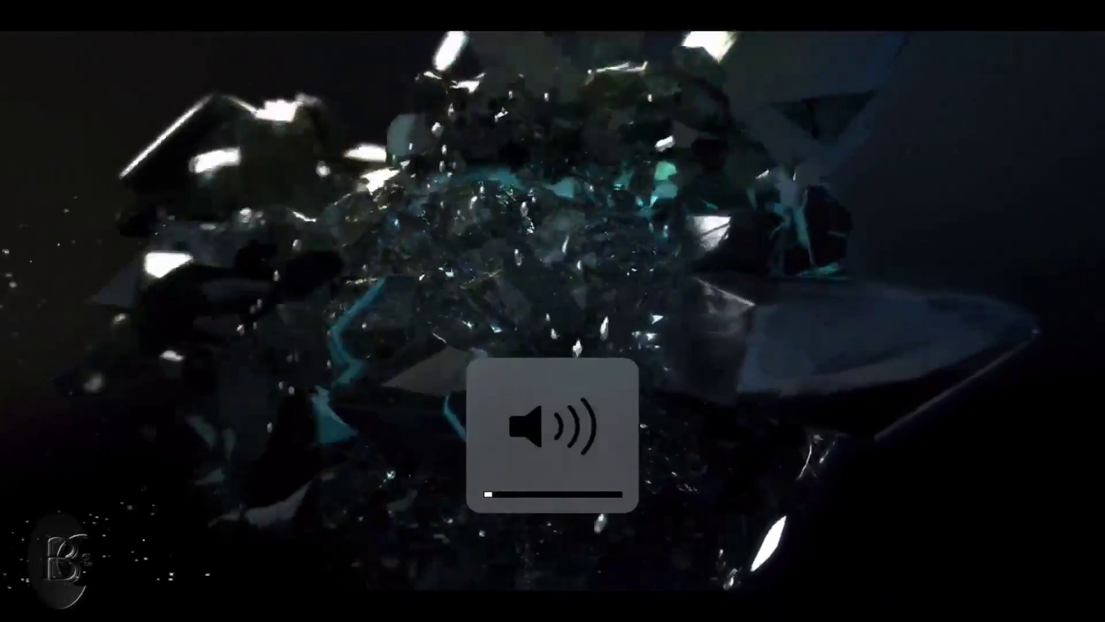
key("Return")
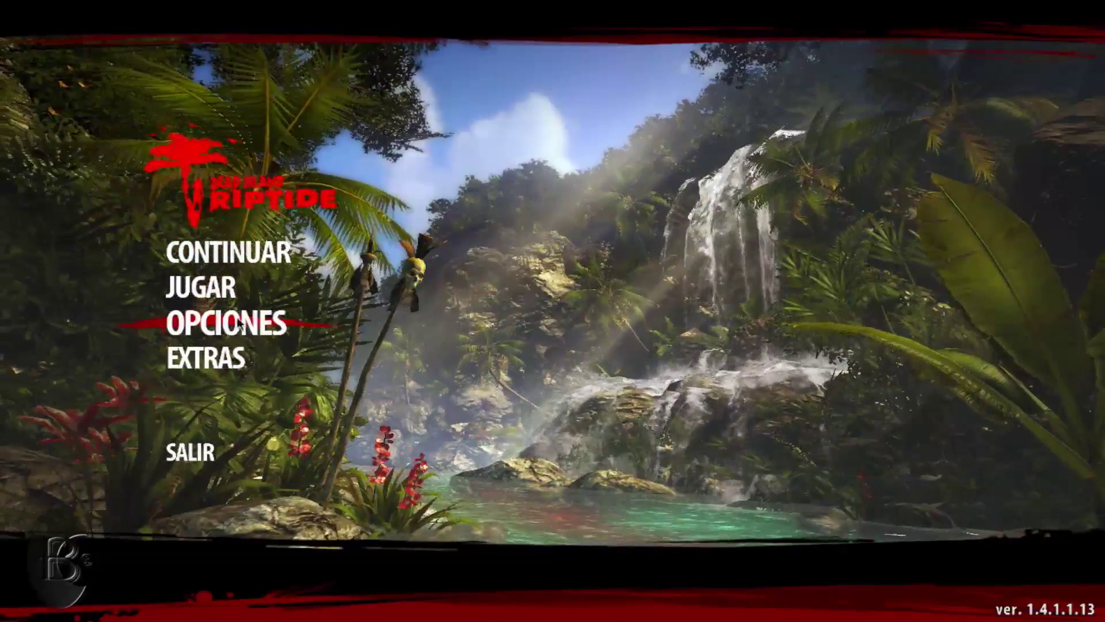
Review the video settings in the game options and set the controls to Teclado y ratón.
left_click(224, 325)
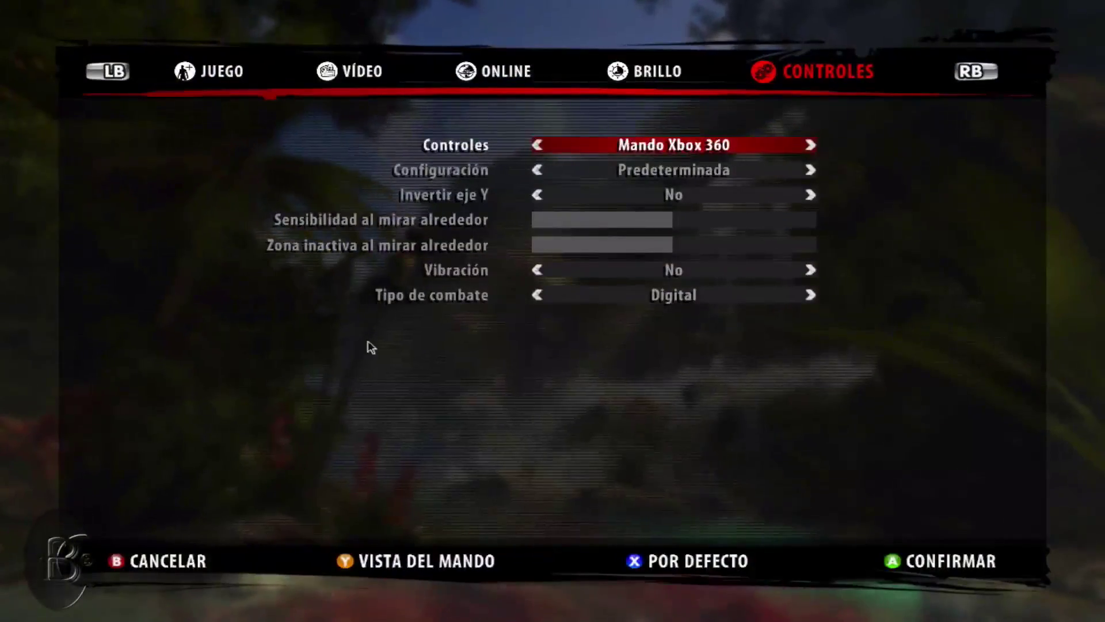
left_click(360, 68)
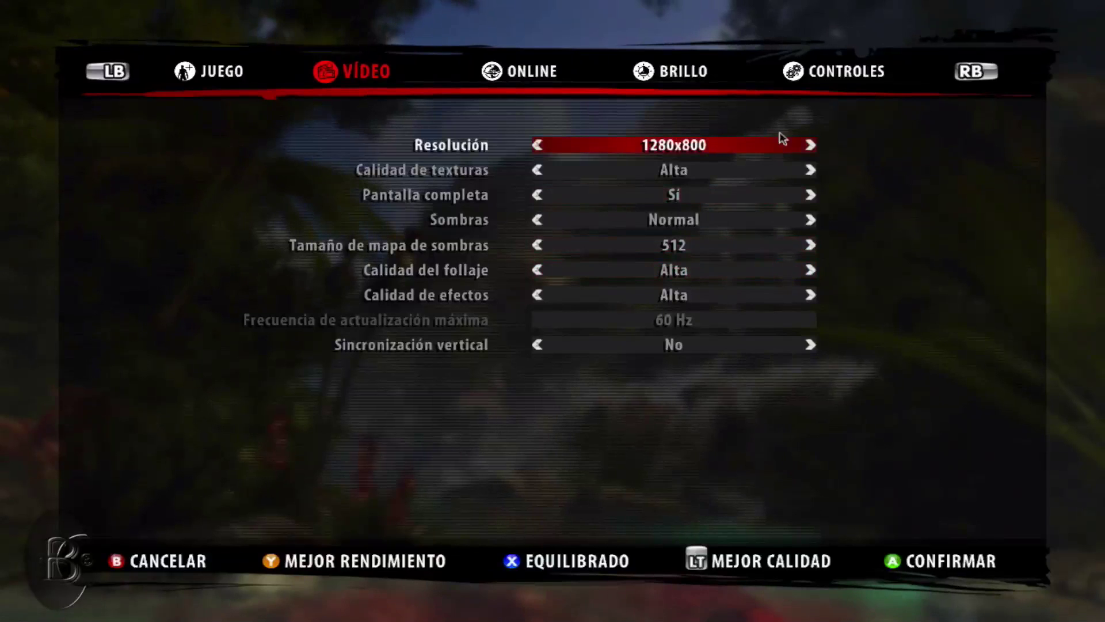
left_click(858, 92)
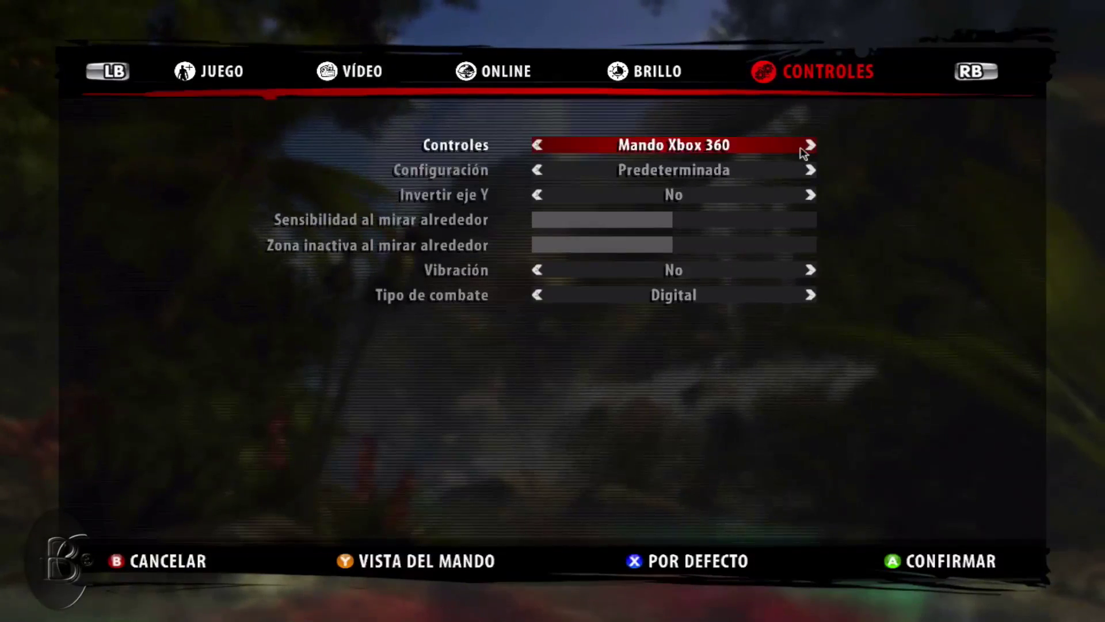
left_click(801, 149)
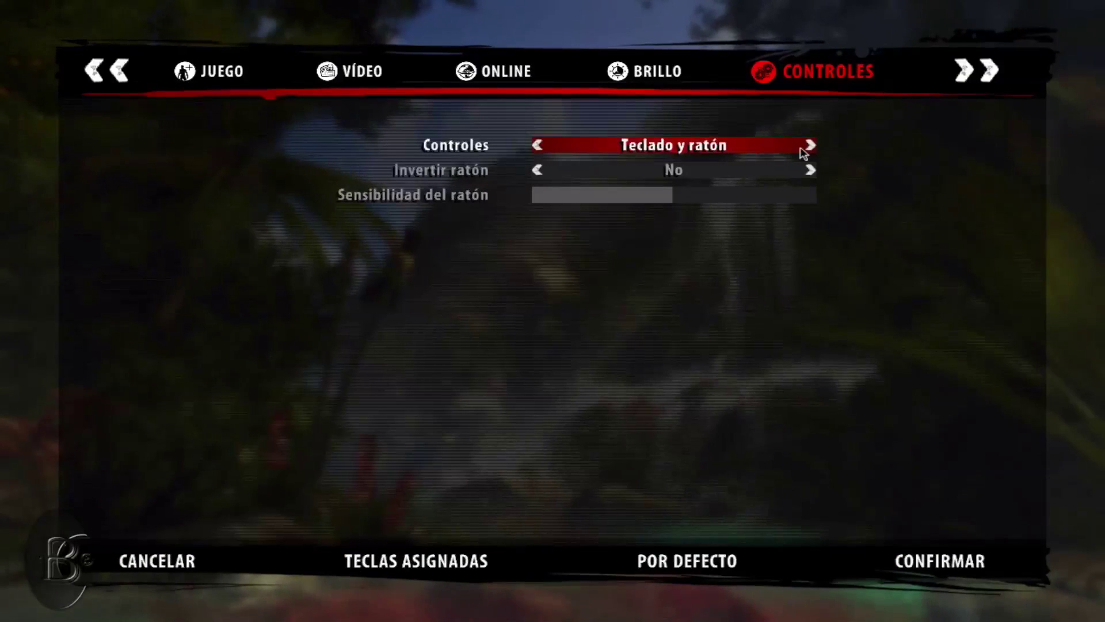